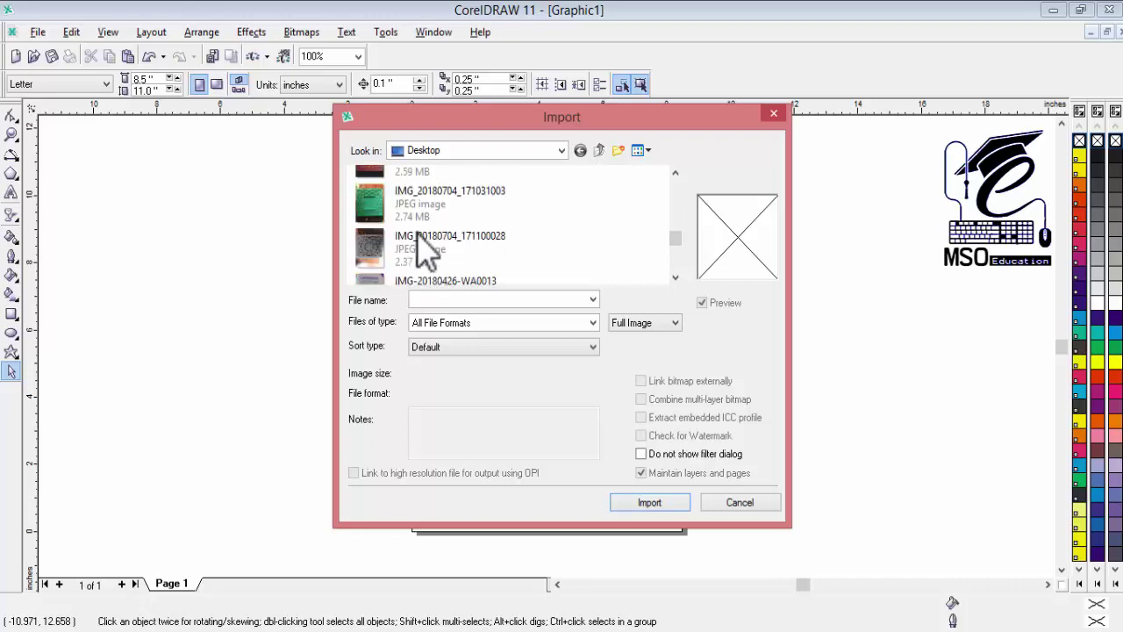
Import IMG_20180704_171018045.jpg and place it centred on the page at 10% scale
left_click(414, 238)
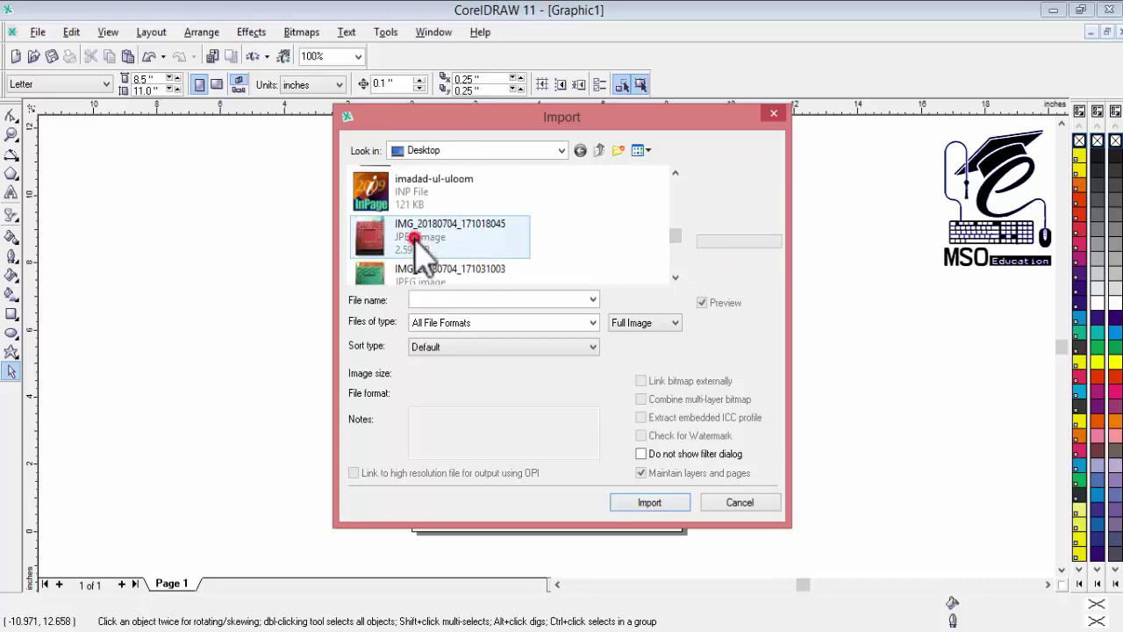
left_click(653, 502)
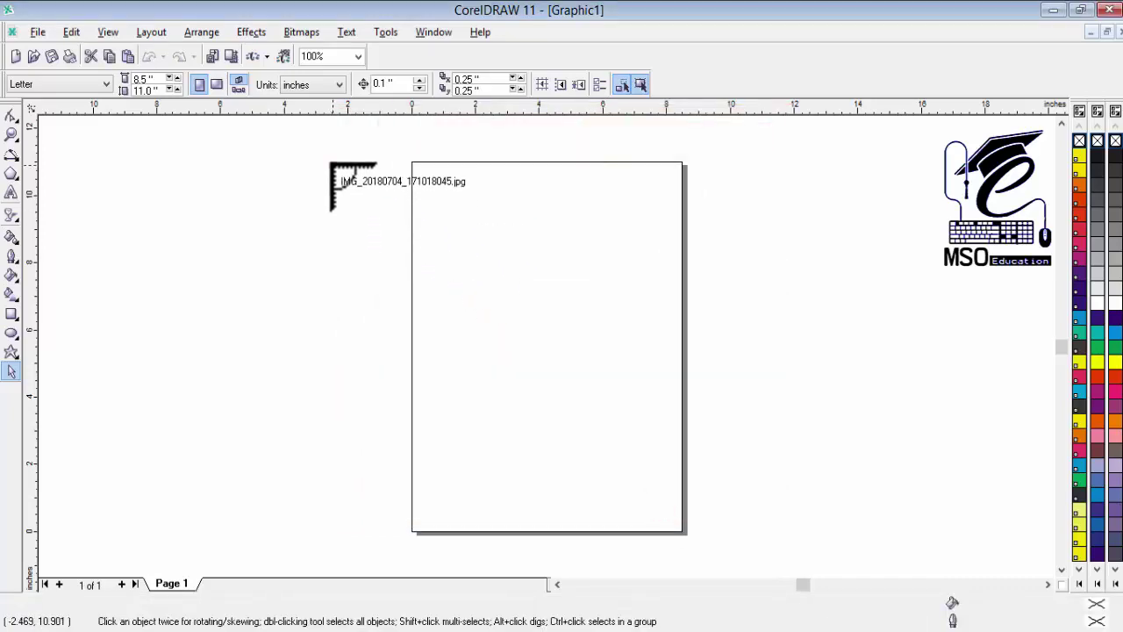
left_click(330, 162)
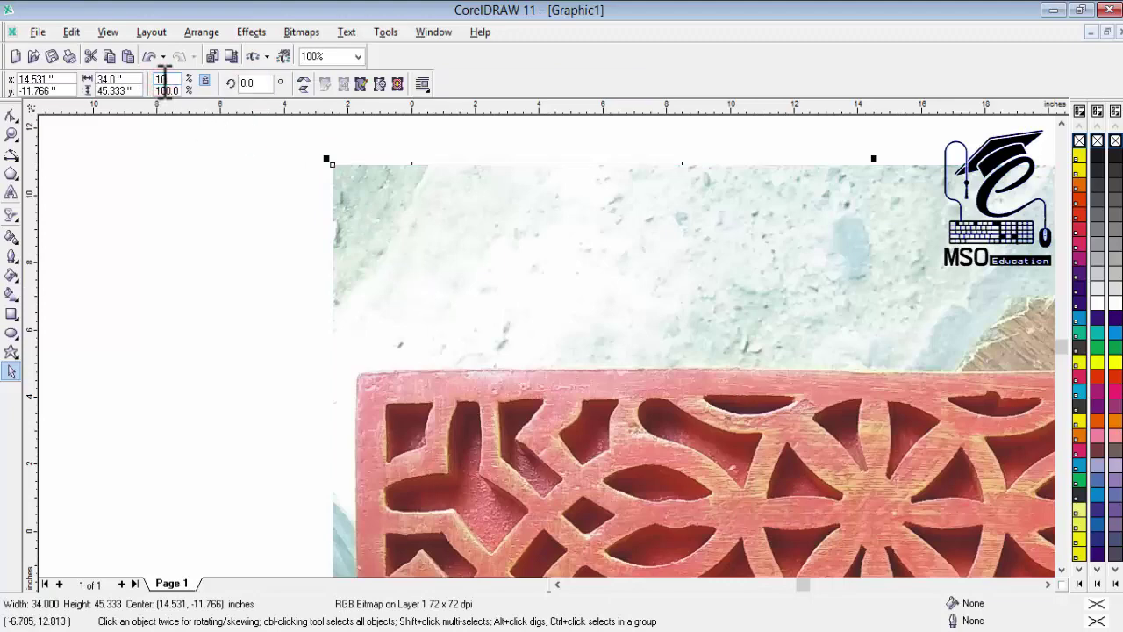
key("Return")
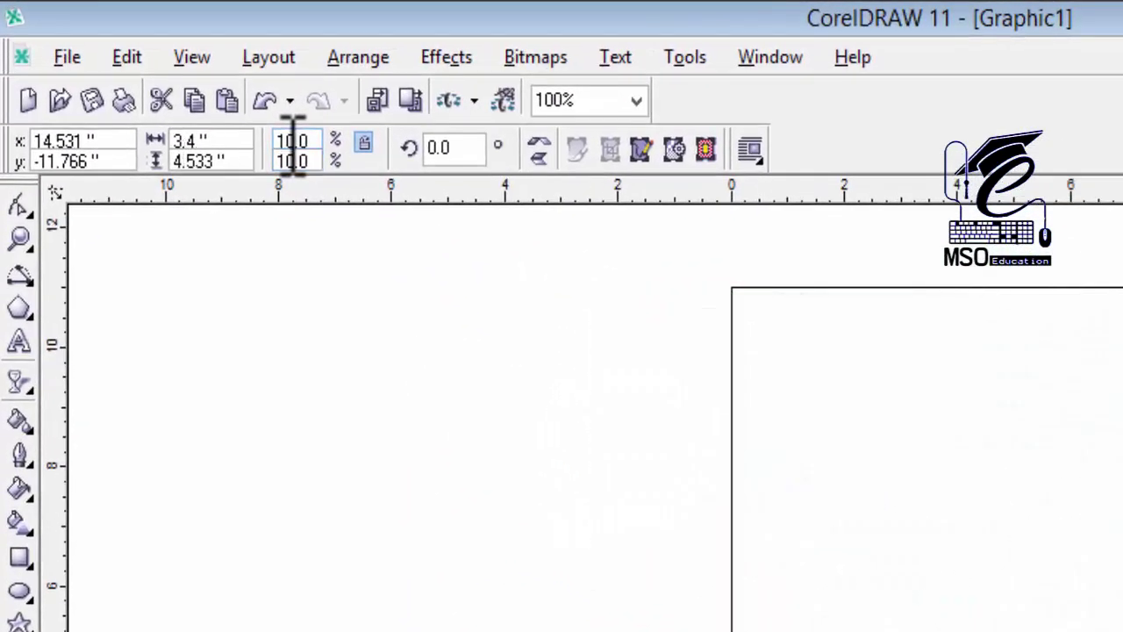
key("p")
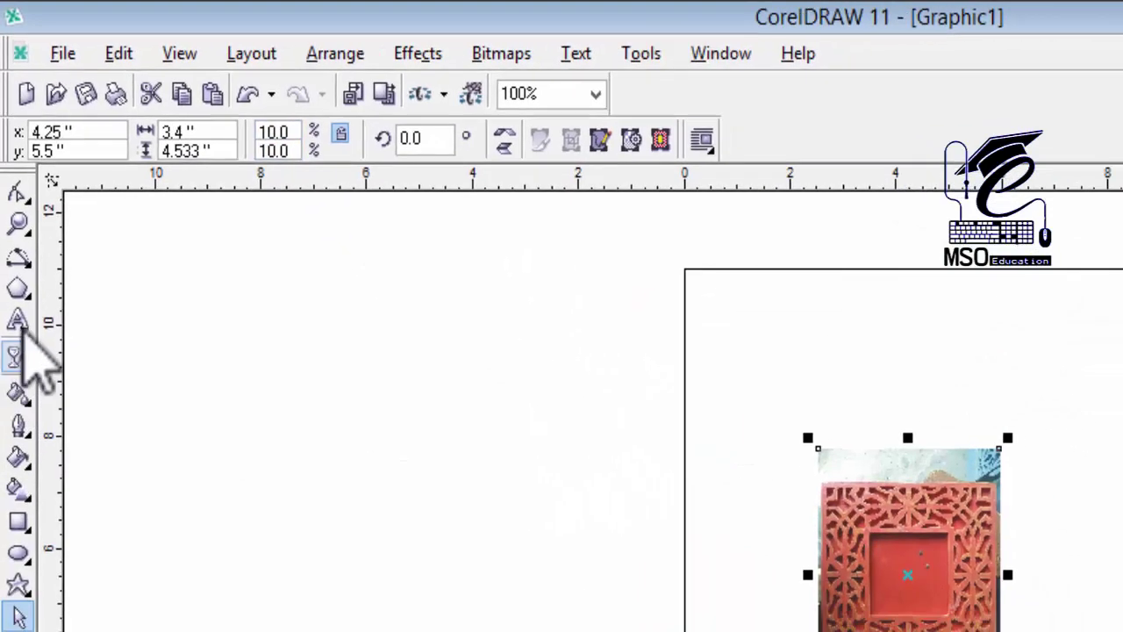
Draw a rectangle, size it to 12 by 12 inches and centre it on the page
left_click(19, 521)
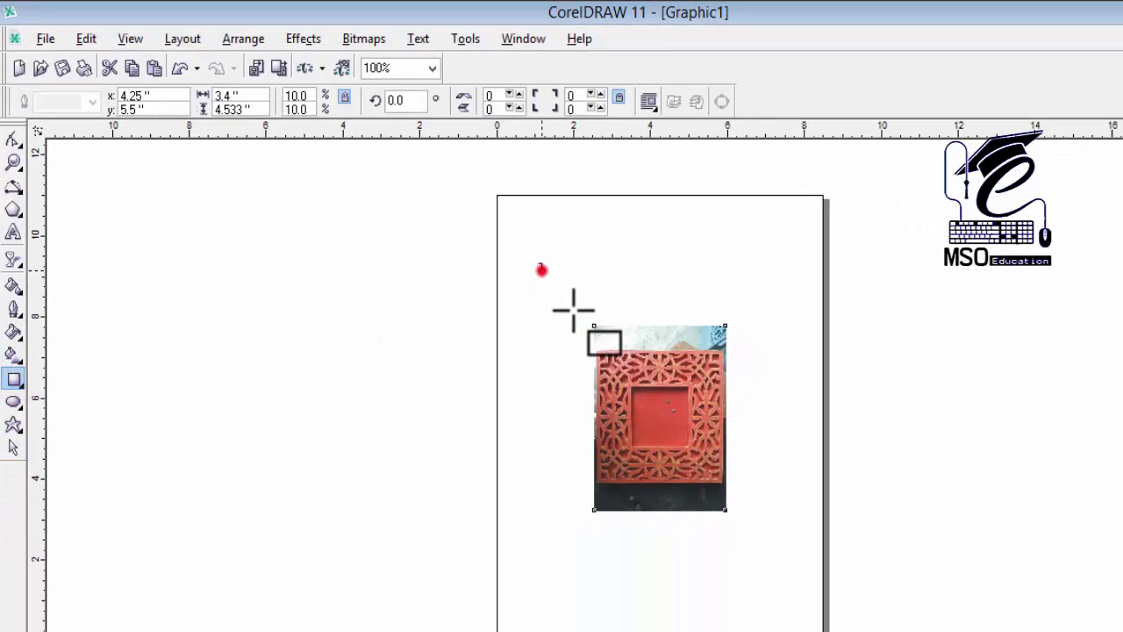
left_click_drag(573, 309, 687, 417)
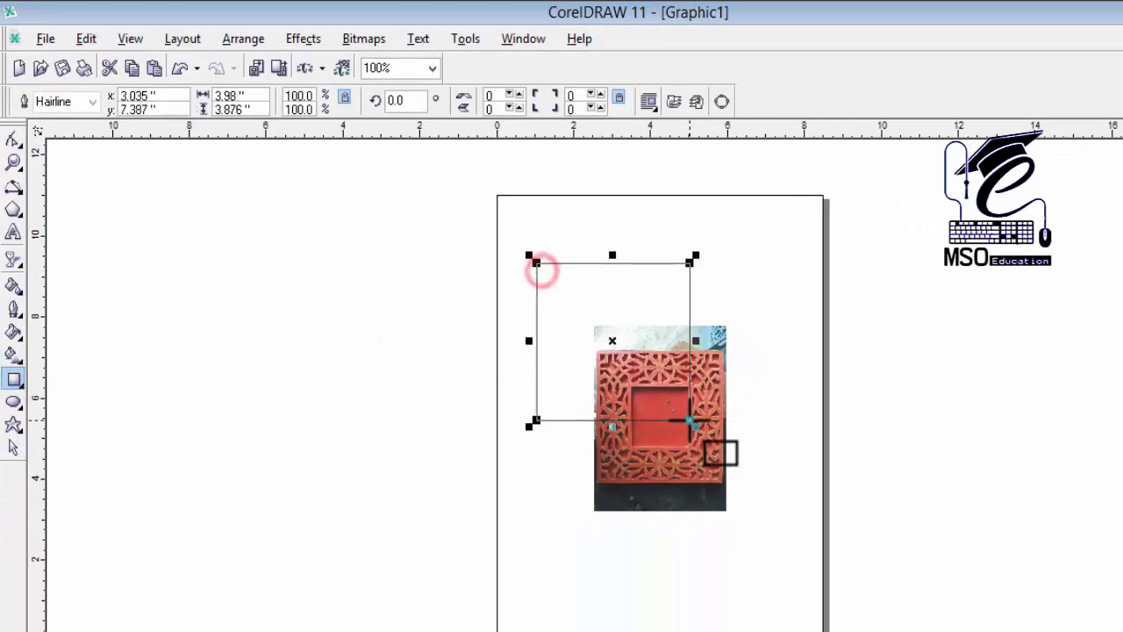
left_click(251, 95)
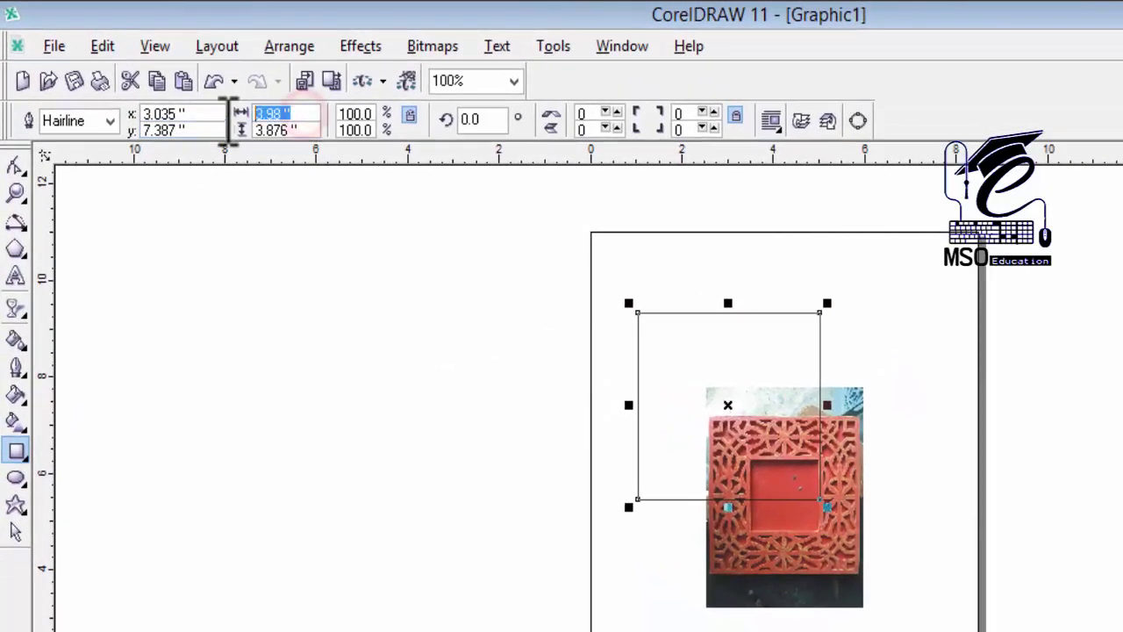
key("Return")
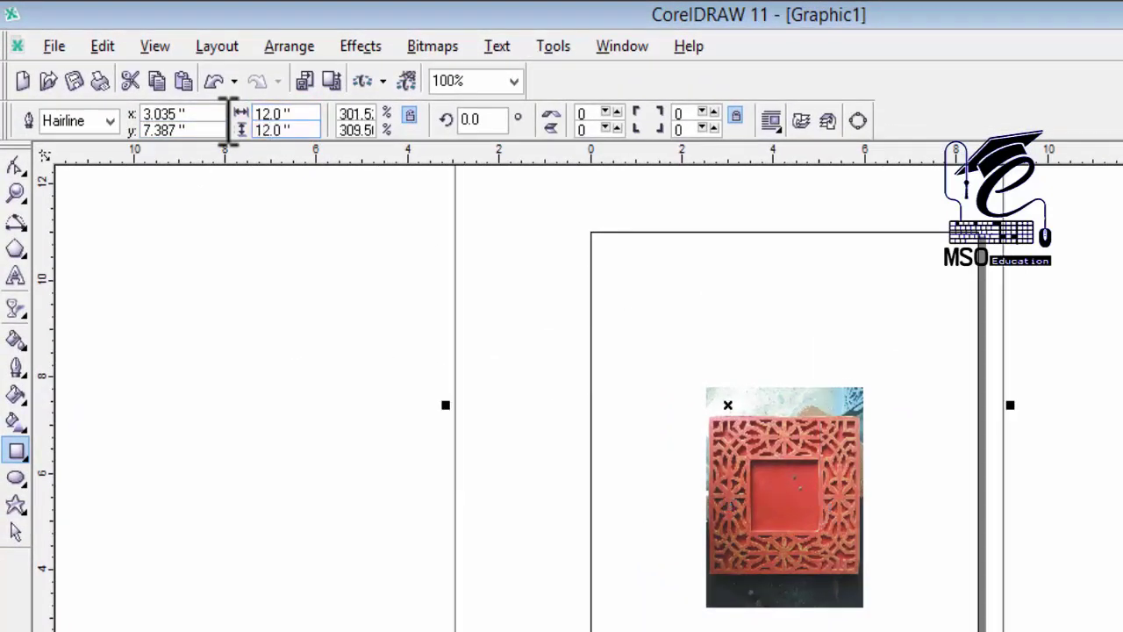
key("p")
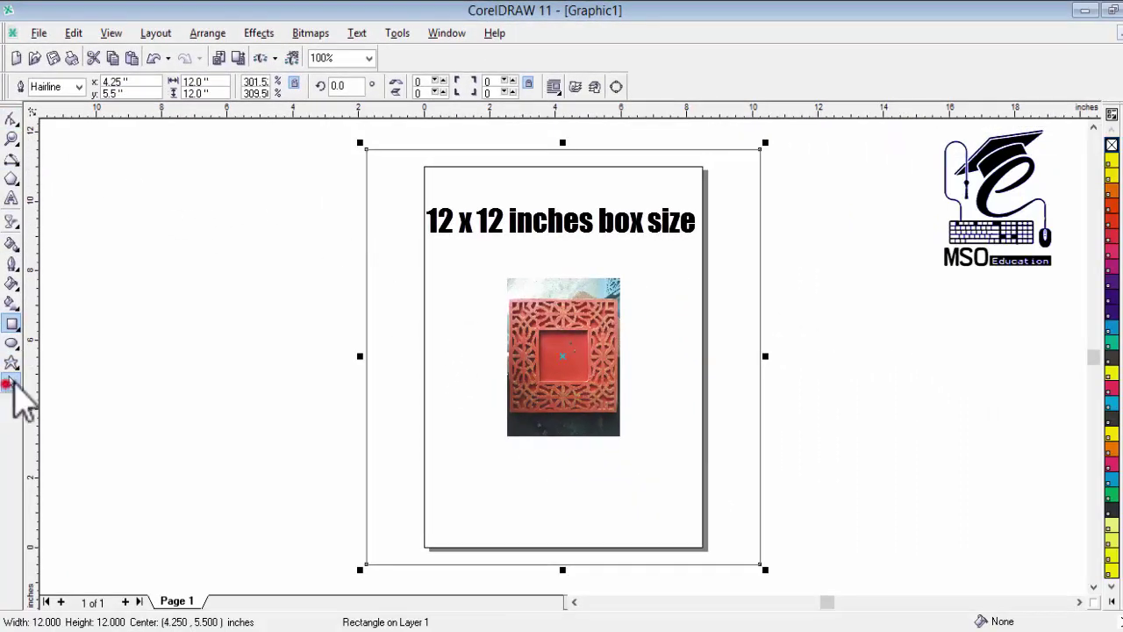
Enlarge the photo to about 12.5 by 16.7 inches and nudge it down 0.1 inch so the carved frame fits the 12-inch square
left_click_drag(250, 202, 727, 527)
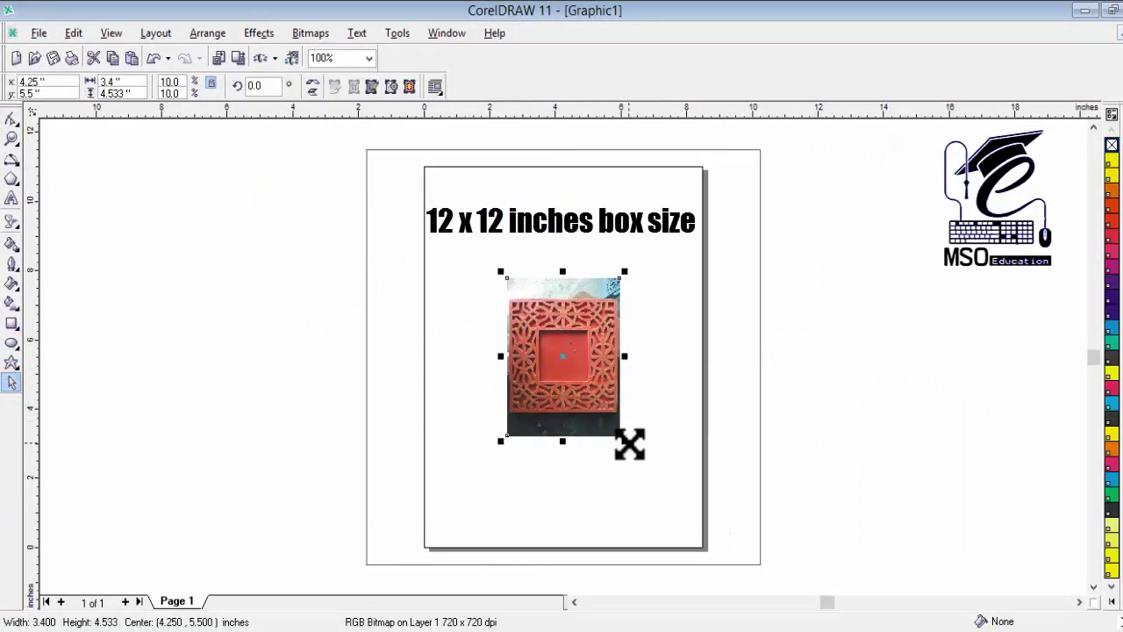
left_click_drag(627, 441, 775, 545)
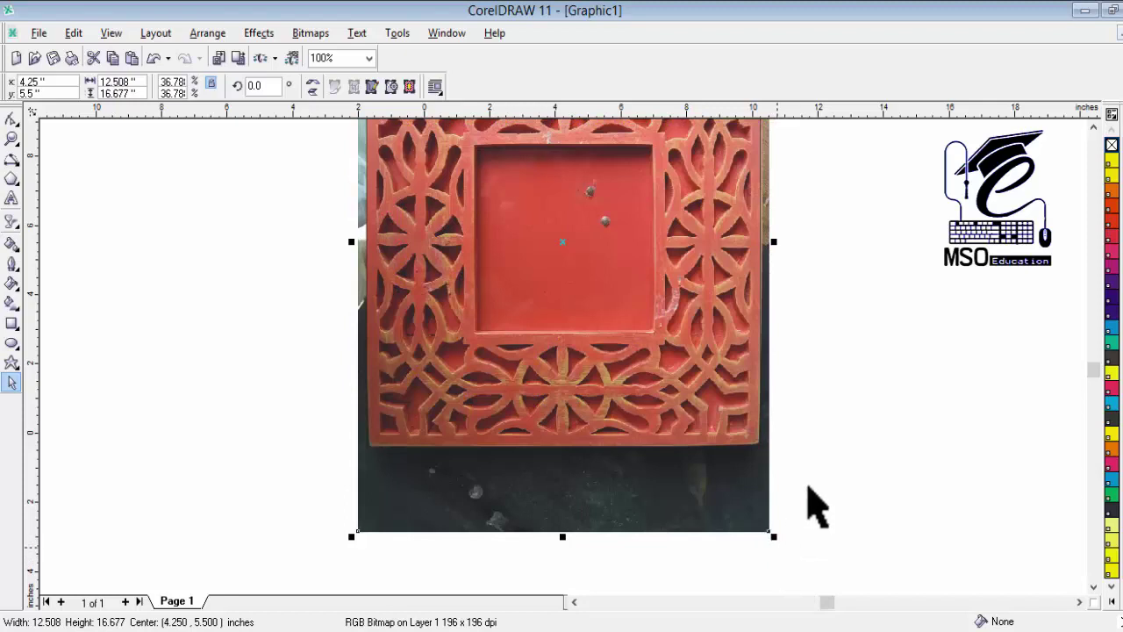
left_click(1093, 129)
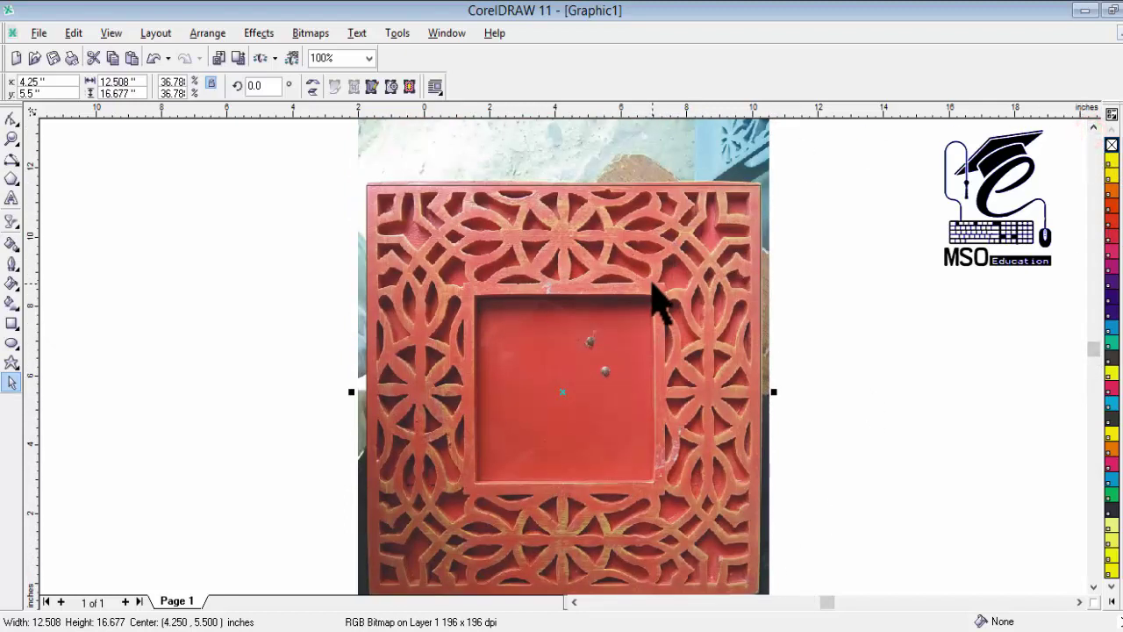
key("Up")
key("Down")
key("Down")
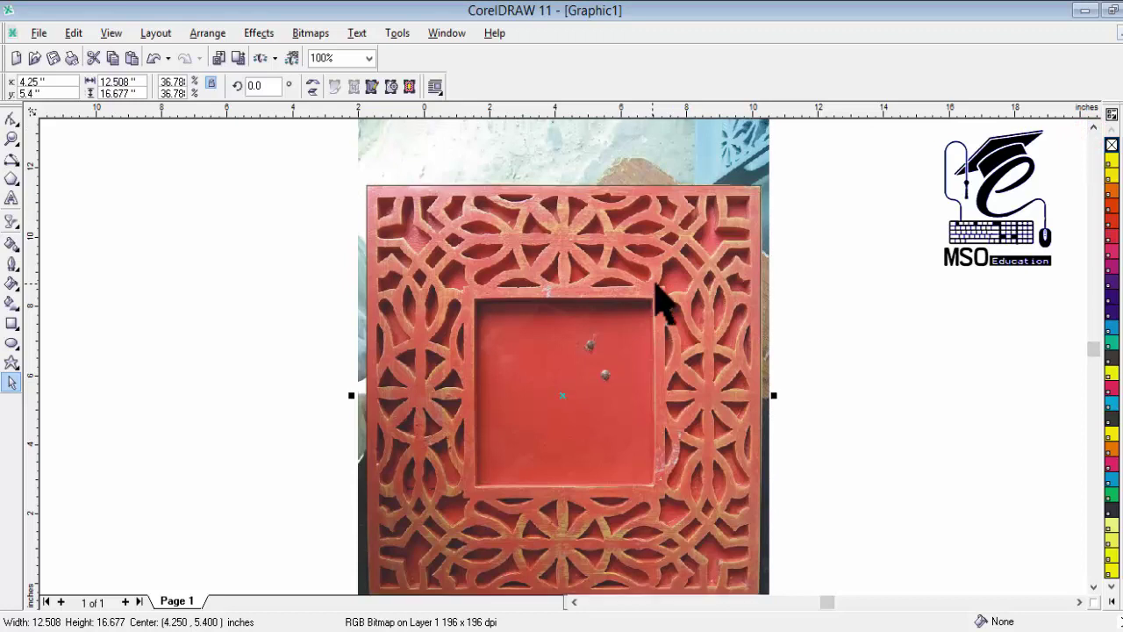
left_click(854, 274)
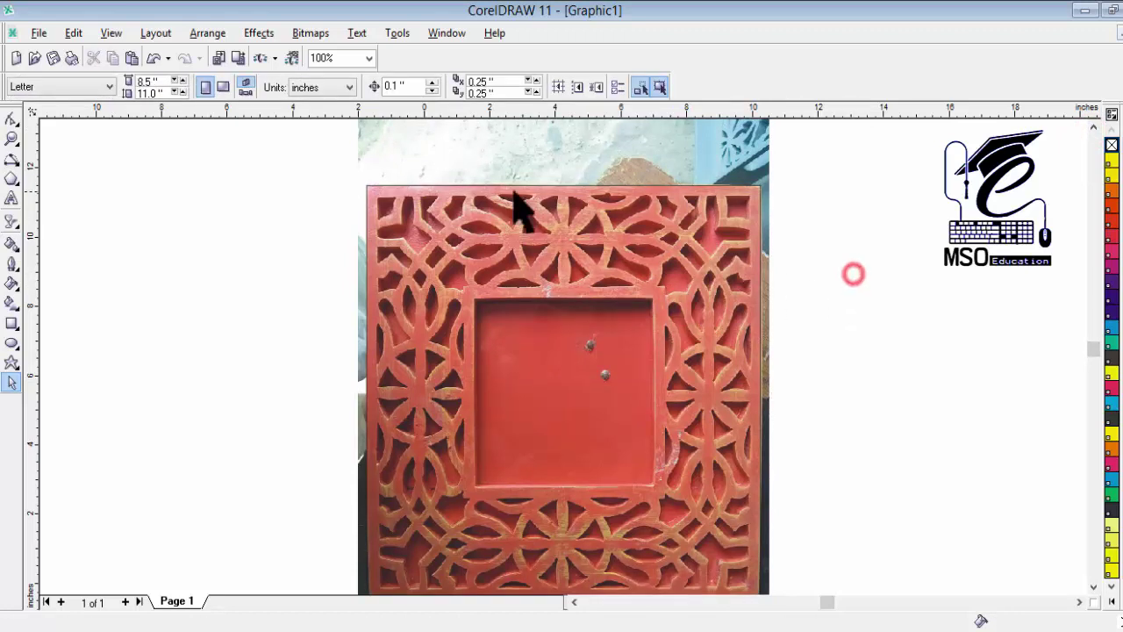
Draw a rectangle about 6.36 by 3.25 inches from the frame's upper left corner over the upper band of the pattern
left_click(12, 325)
mouse_move(369, 183)
left_mouse_down()
mouse_move(490, 271)
mouse_move(577, 302)
left_mouse_up()
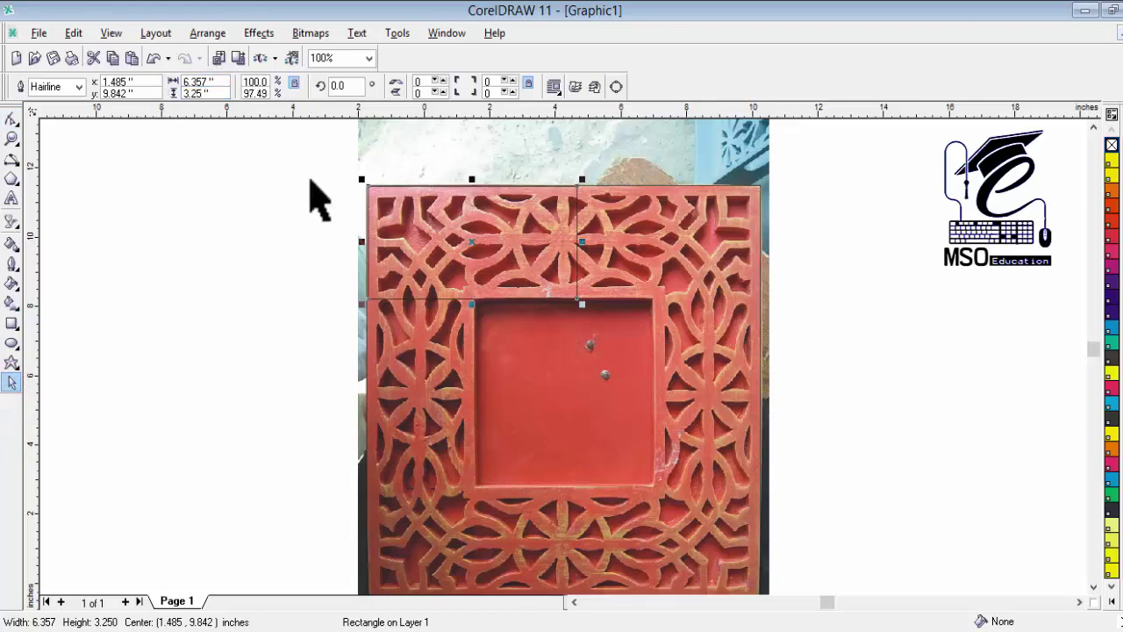
scroll(540, 251, "up", 2)
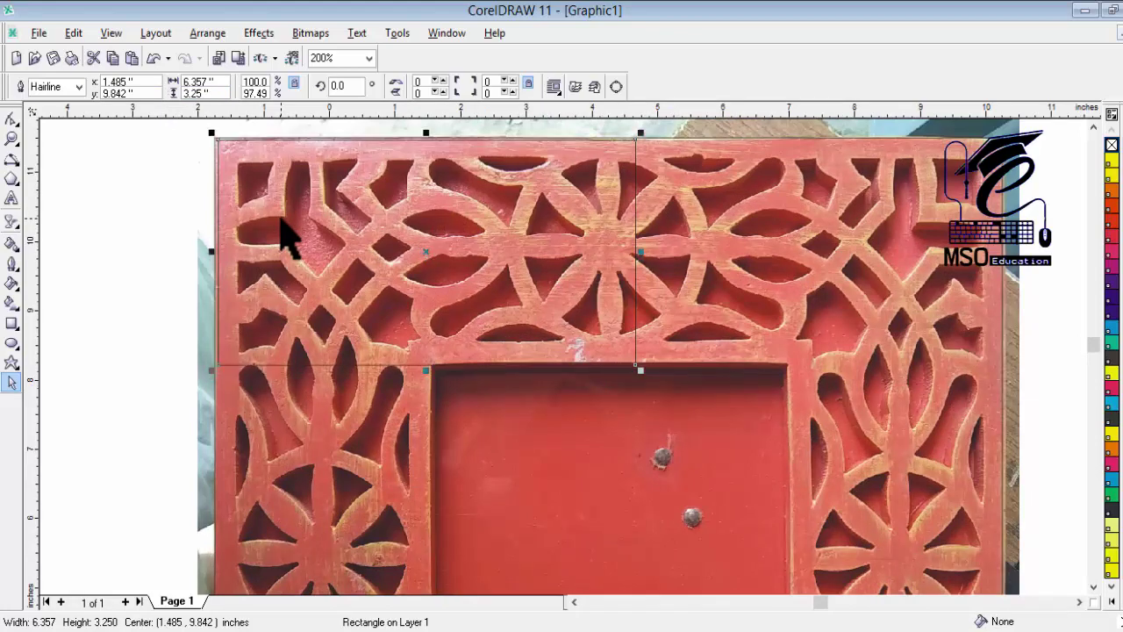
key("Escape")
left_click(15, 204)
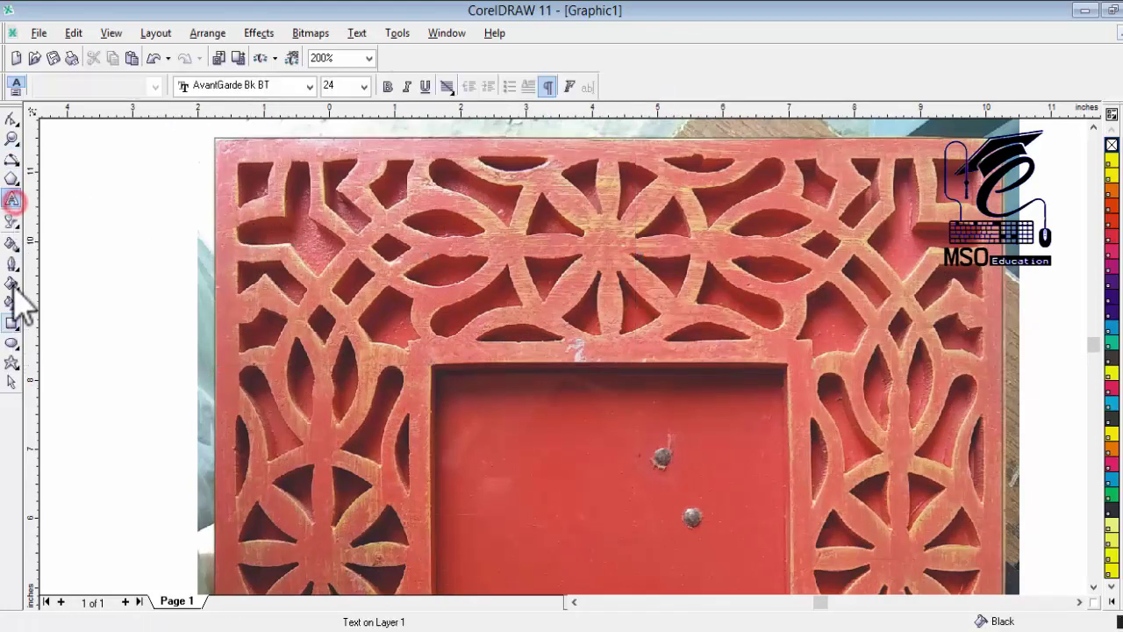
left_click(16, 267)
left_click(17, 287)
left_click(17, 306)
left_click(18, 163)
left_click(136, 168)
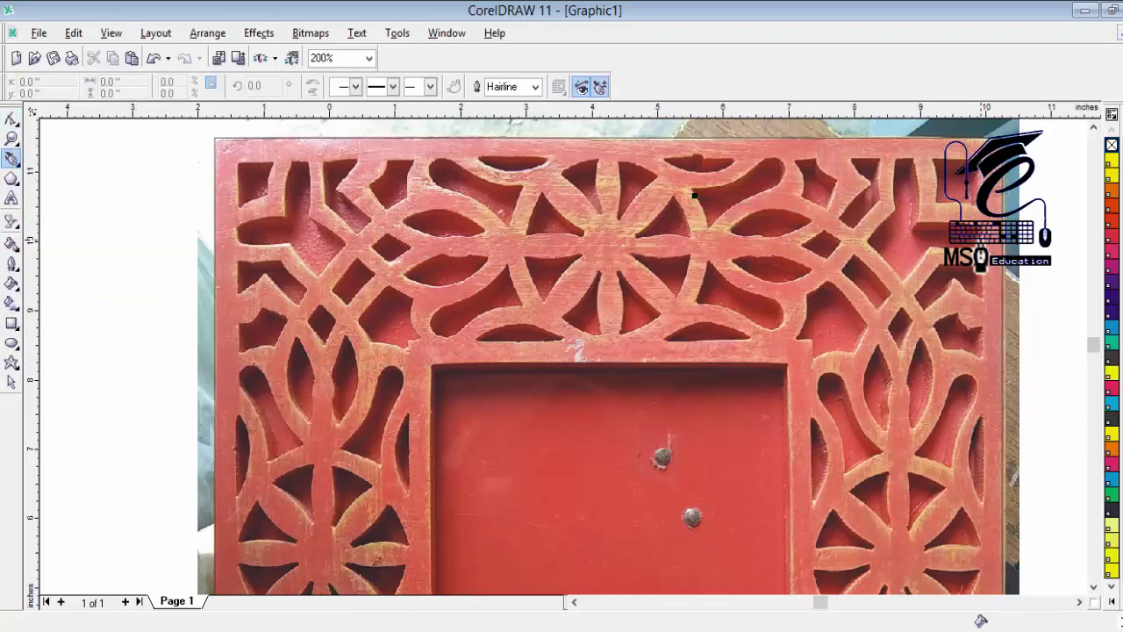
left_click(12, 382)
left_click(166, 138)
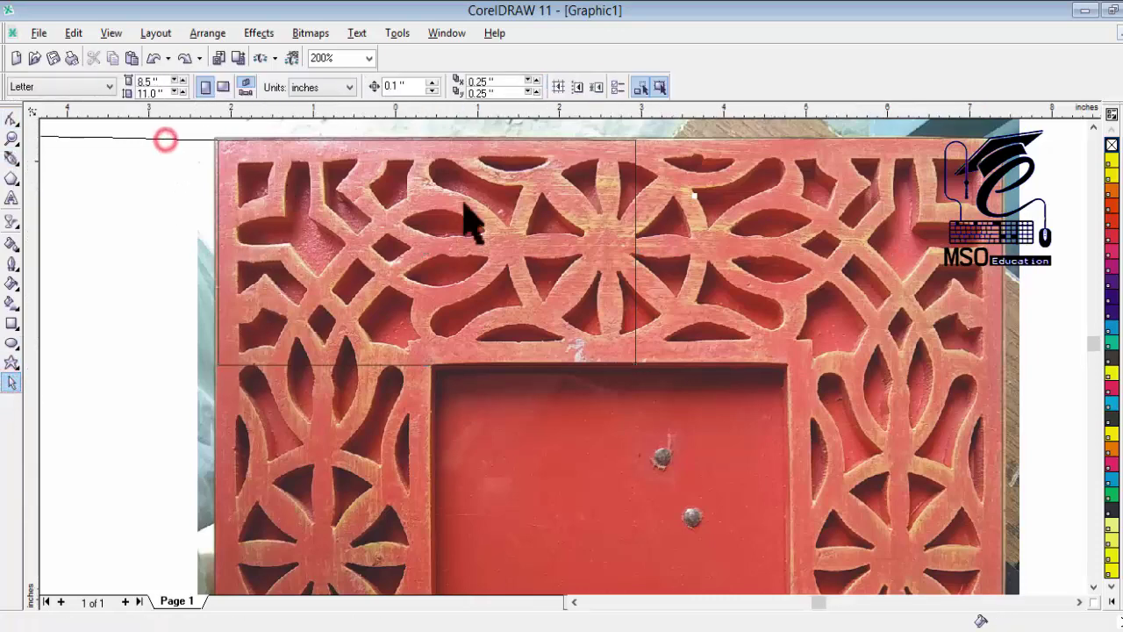
scroll(464, 204, "up", 1)
left_click(509, 401)
key("Delete")
Trace the square opening in the frame's upper right corner as a straight-sided outline with the Bezier tool
left_click(1079, 602)
left_click(1093, 125)
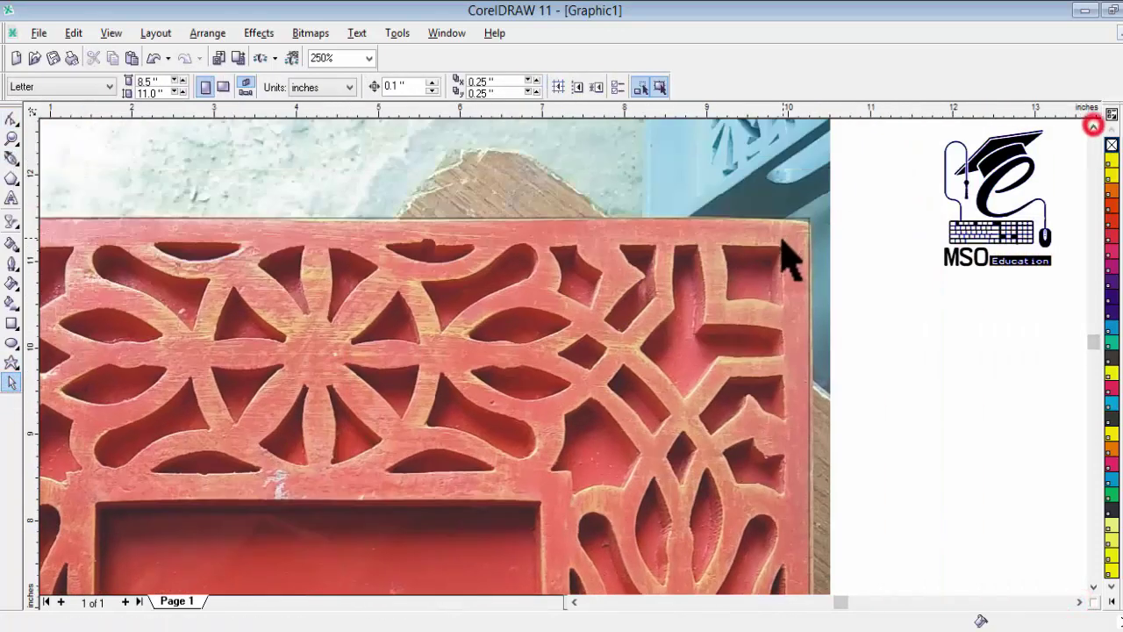
scroll(789, 258, "up", 1)
left_click(1094, 585)
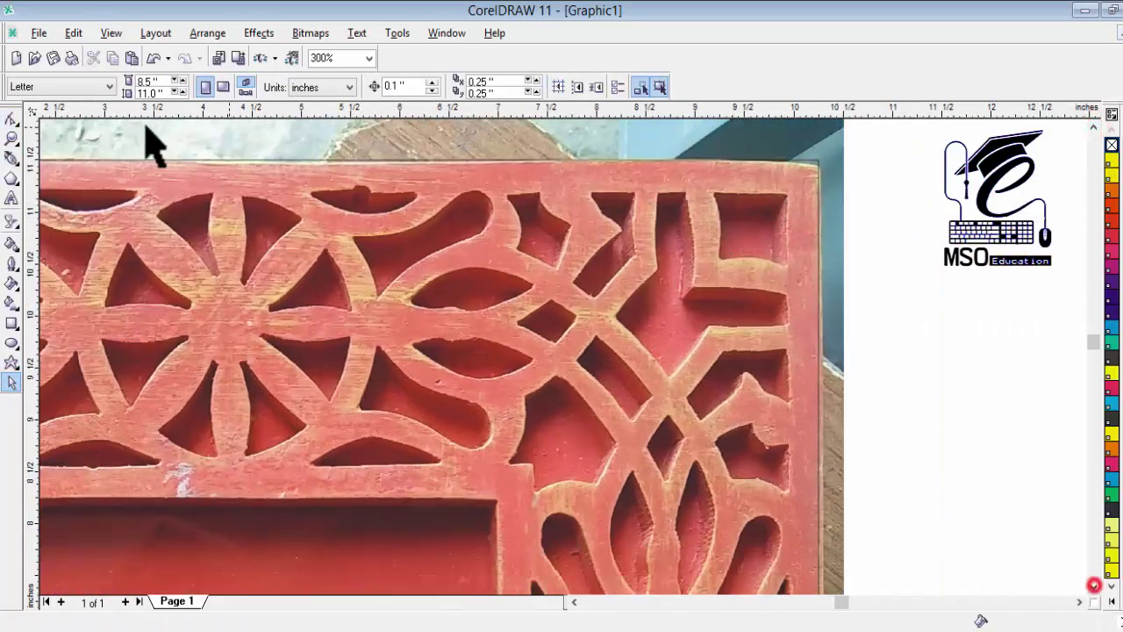
left_click(12, 259)
left_click(10, 159)
left_click(714, 192)
left_click(788, 195)
left_click(788, 267)
left_click(732, 262)
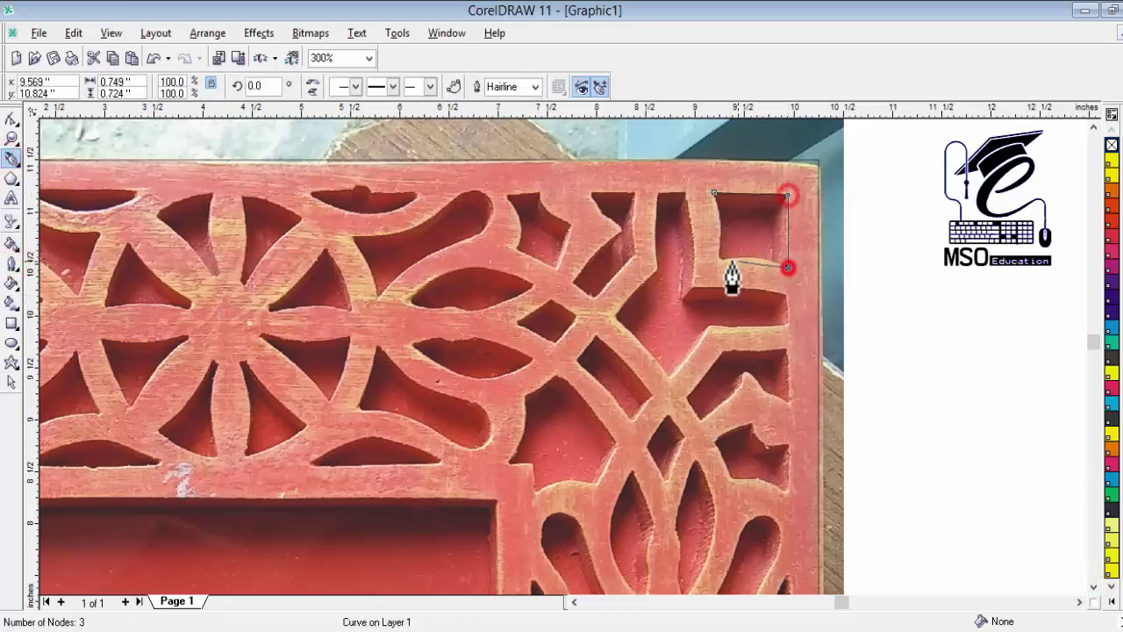
Trace the large arrow-shaped opening that wraps around the corner square as a closed outline
left_click(656, 196)
left_click(685, 194)
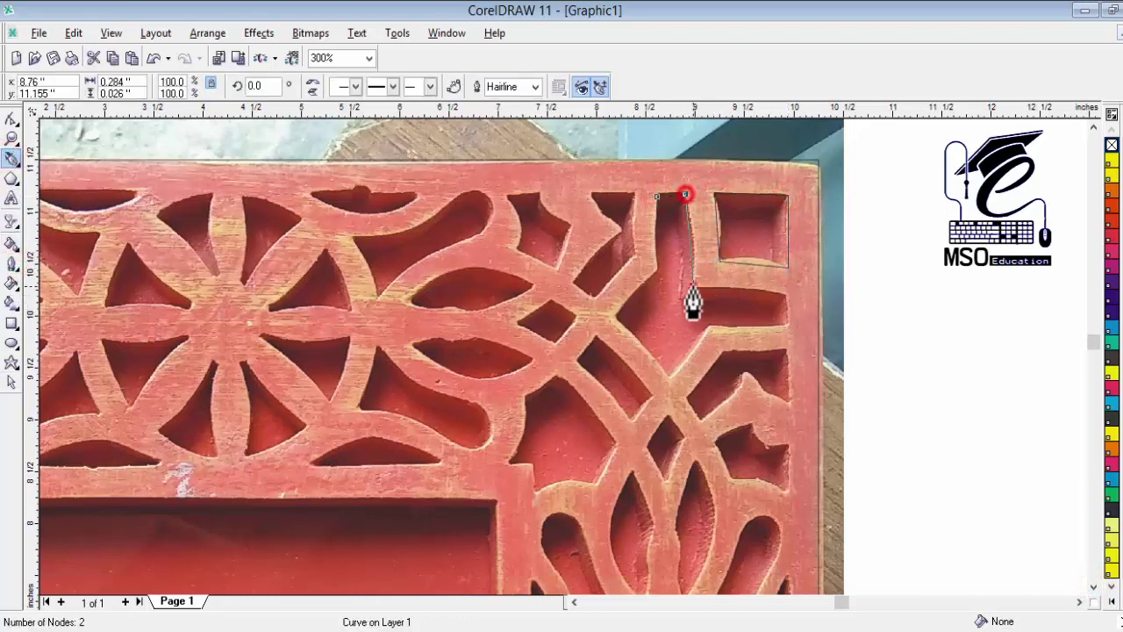
left_click(693, 286)
left_click(784, 294)
left_click(788, 319)
left_click(670, 375)
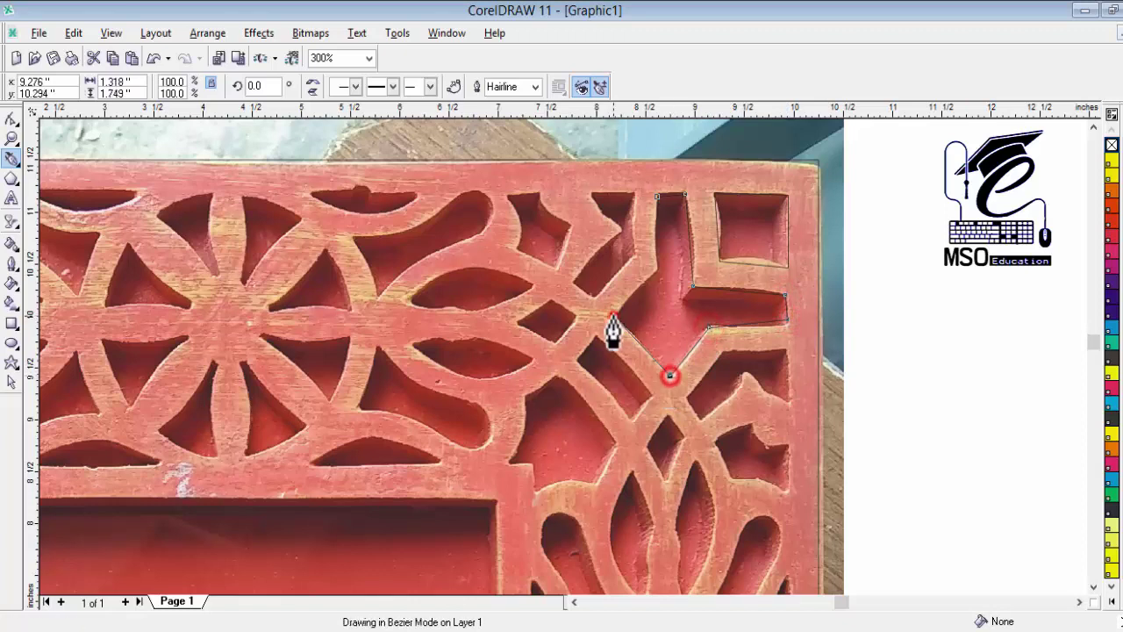
left_click(617, 314)
left_click(657, 195)
Trace the notched opening directly left of the arrow-shaped one as a closed outline
left_click(589, 192)
left_click(636, 192)
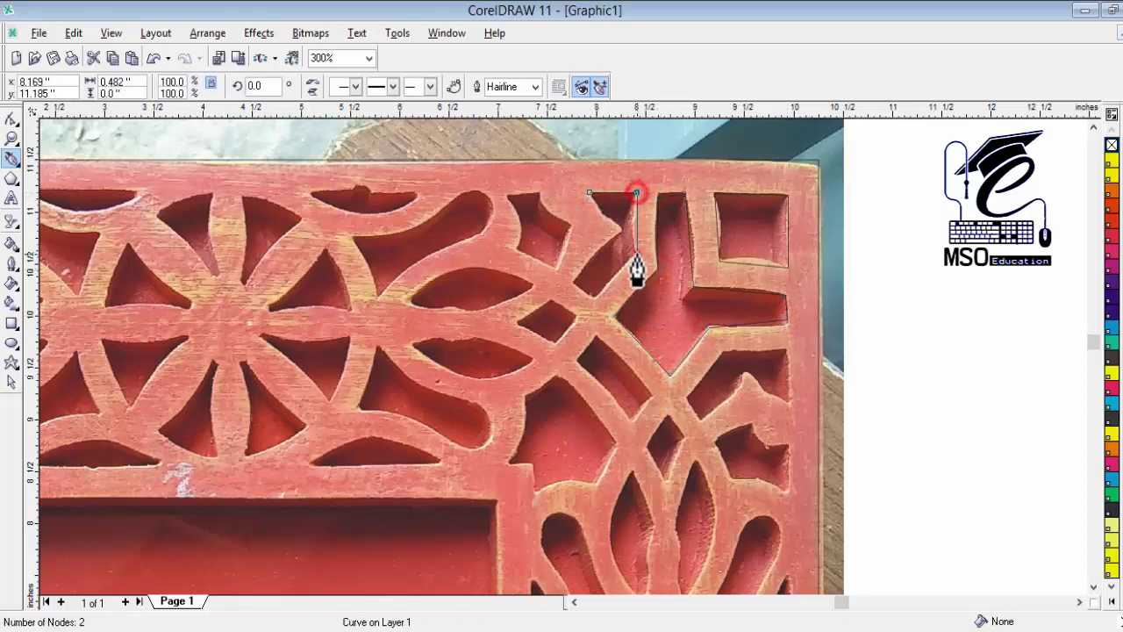
left_click(590, 192)
Trace the small kite-shaped opening left of the notched one along the frame's upper edge
left_click(539, 193)
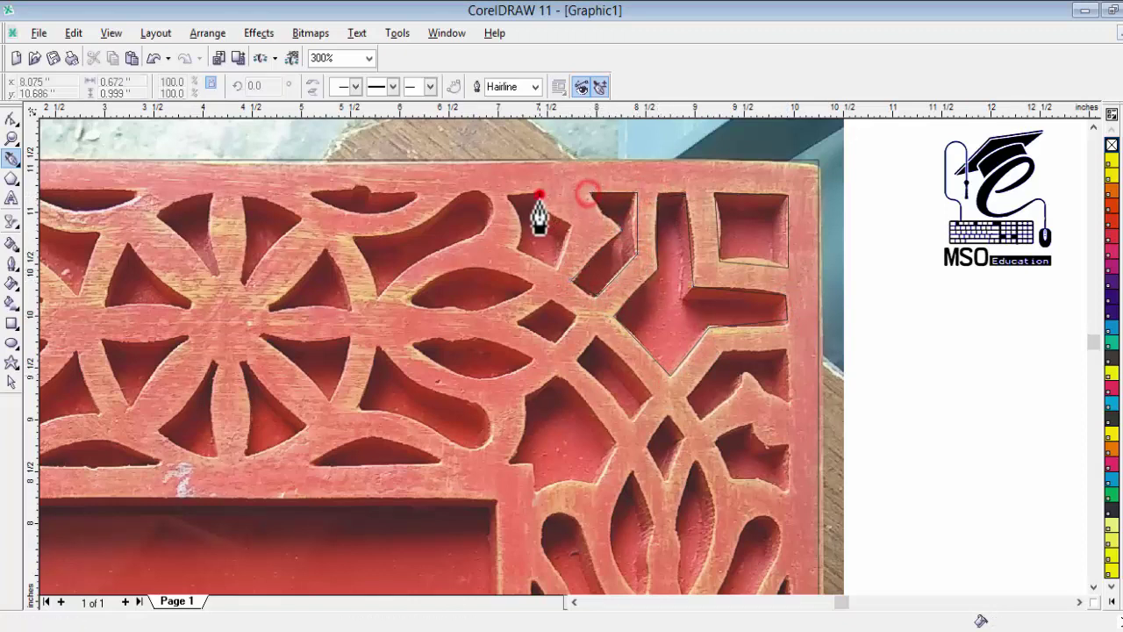
left_click(570, 226)
left_click(557, 266)
left_click(508, 196)
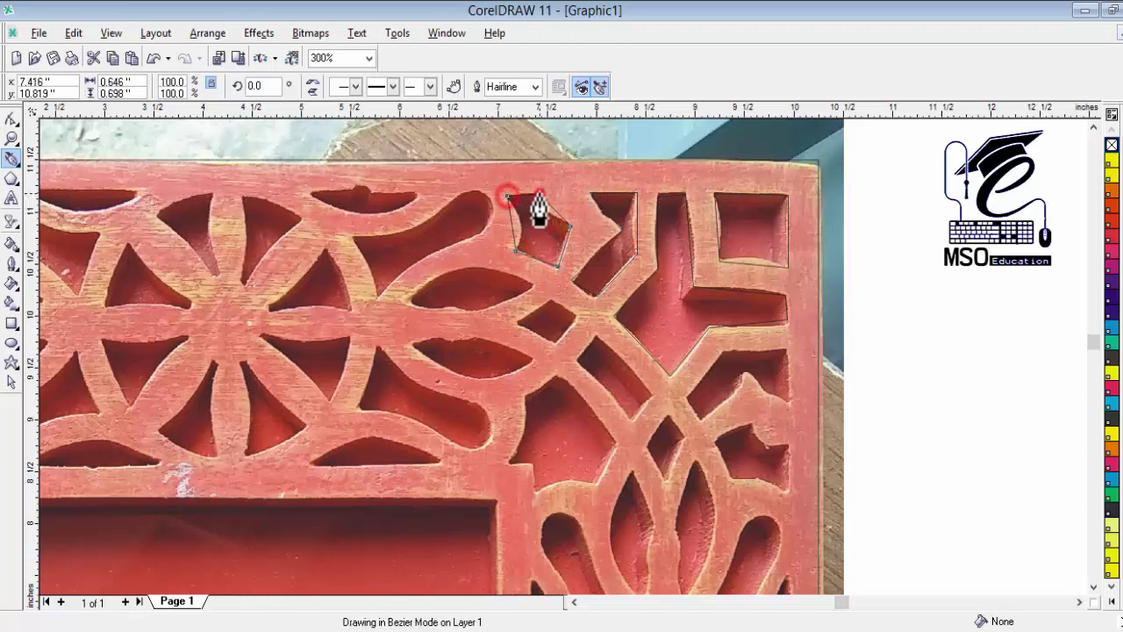
left_click(539, 193)
Trace the slanted rectangular opening below the arrow-shaped one as a closed four-sided outline
left_click(597, 336)
left_click(652, 394)
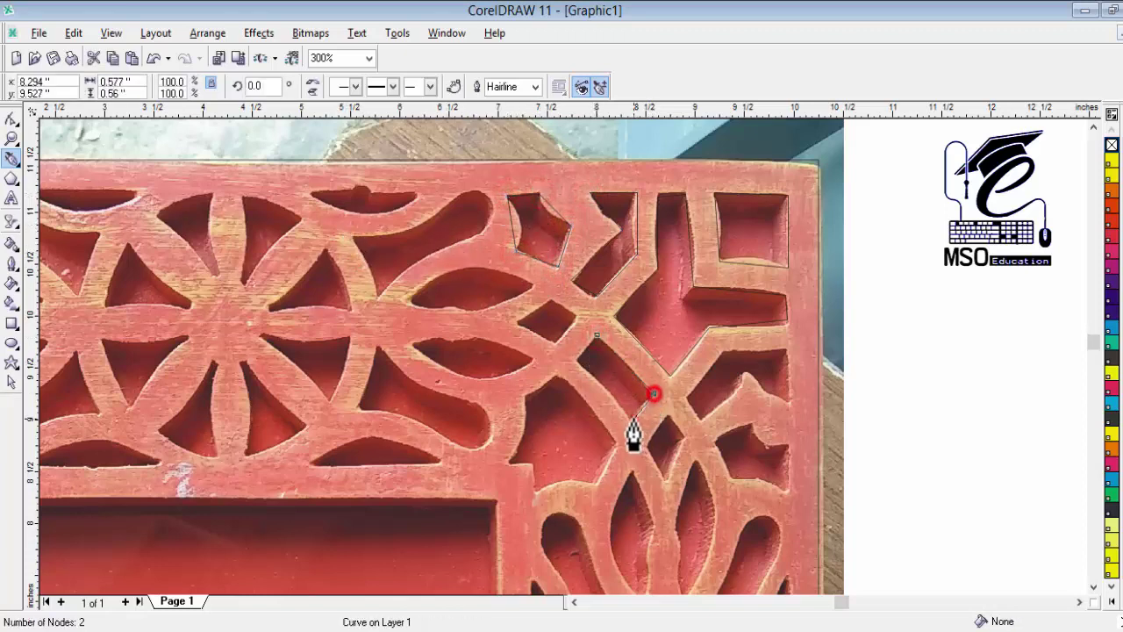
left_click(634, 417)
left_click(575, 362)
left_click(597, 336)
Trace the small diamond opening to the upper left of the slanted rectangle as a closed outline
left_click(574, 316)
left_click(553, 301)
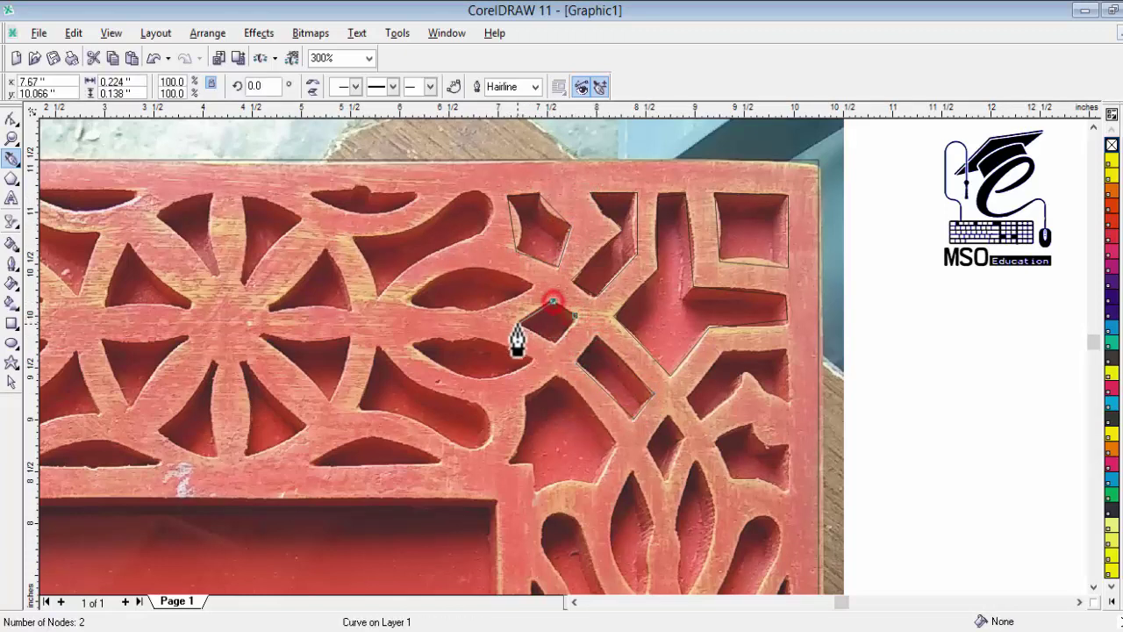
left_click(517, 323)
left_click(555, 343)
left_click(574, 316)
Trace the notched opening along the frame's right edge, below the arrow-shaped one, as a closed outline
left_click(685, 397)
left_click(723, 351)
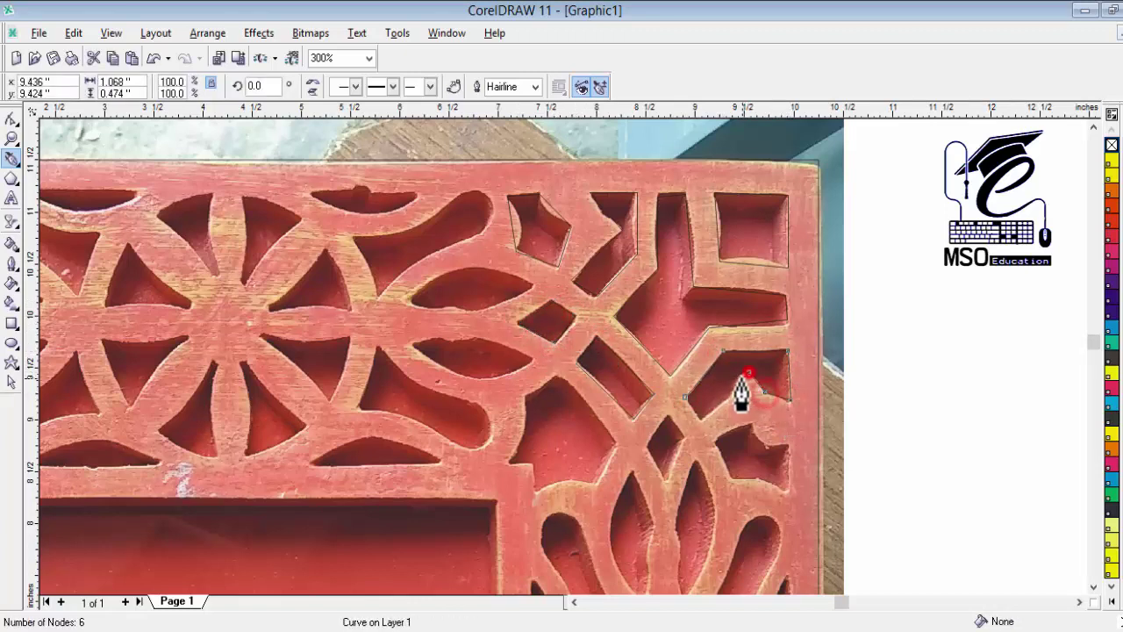
left_click(684, 397)
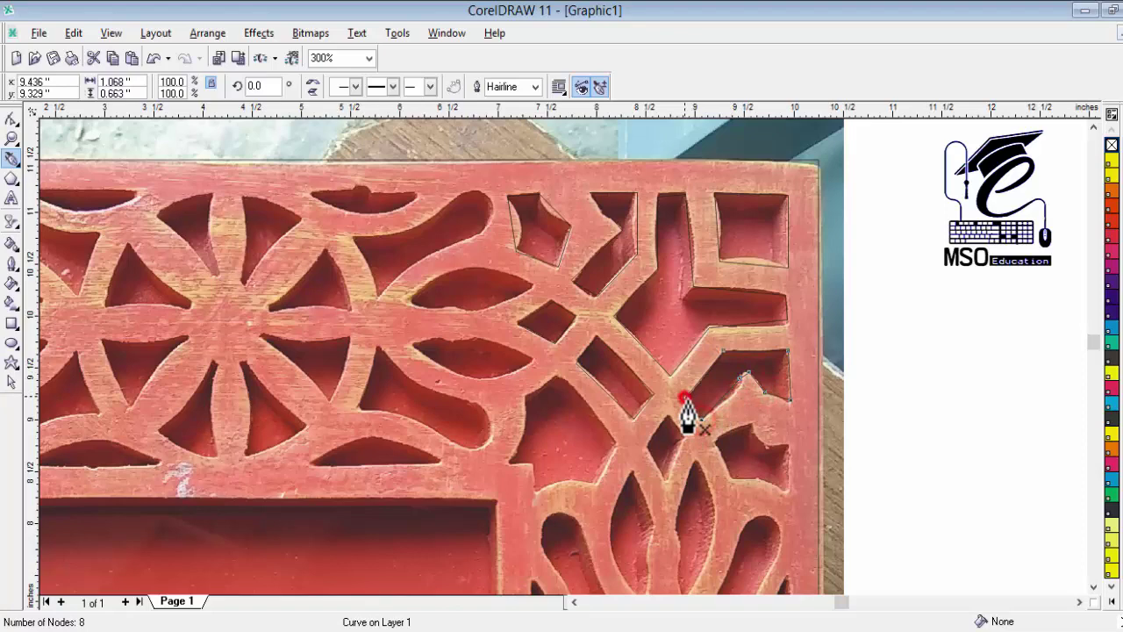
left_click(646, 447)
left_click(668, 413)
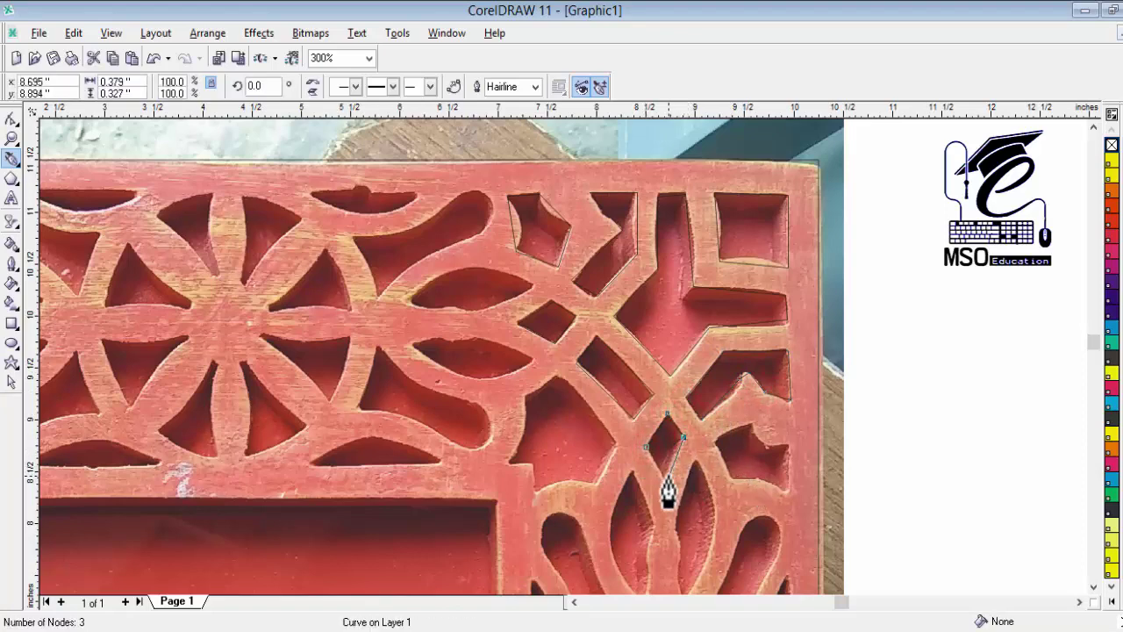
key("Delete")
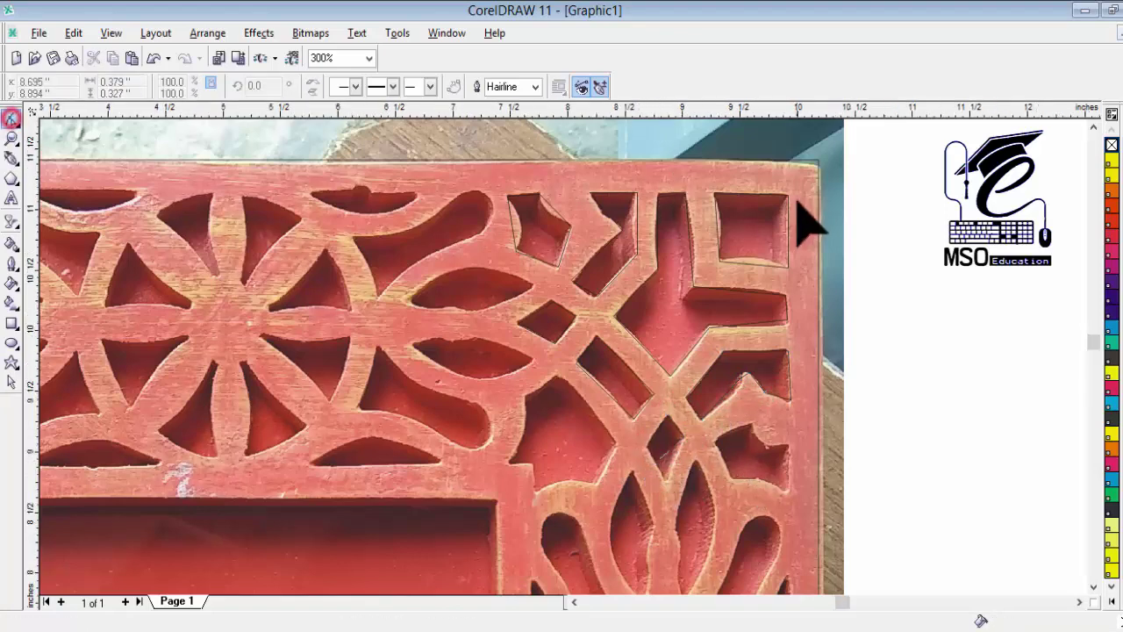
Curve the left edge of the square corner opening's outline along the carving and fit its corner nodes to the carved corners
scroll(803, 220, "up", 3)
left_click(545, 395)
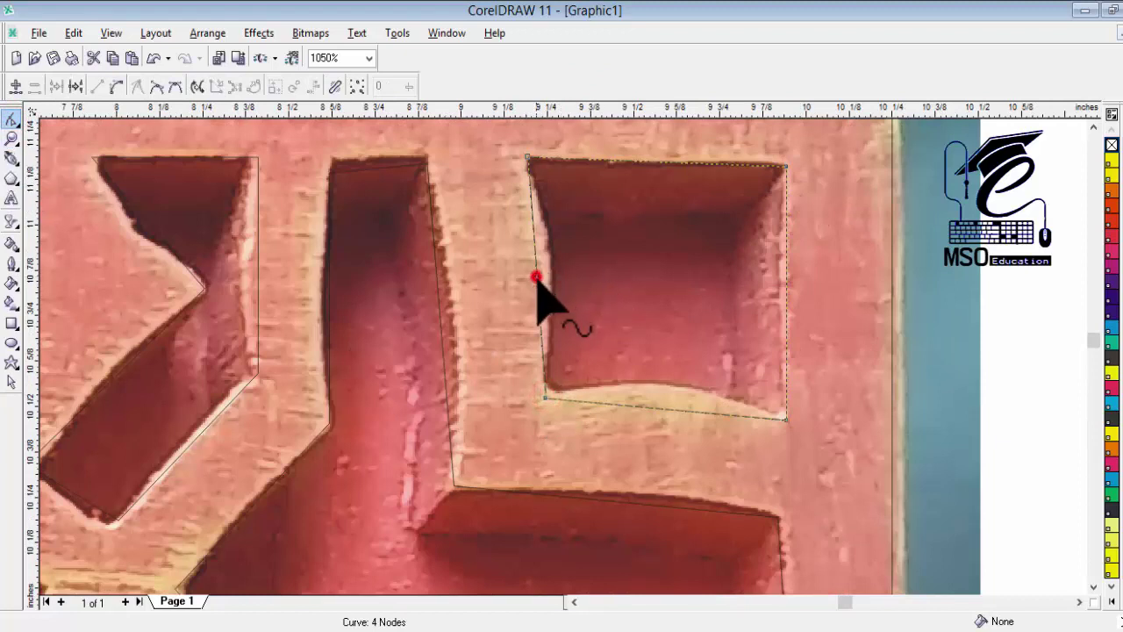
left_click_drag(537, 276, 555, 297)
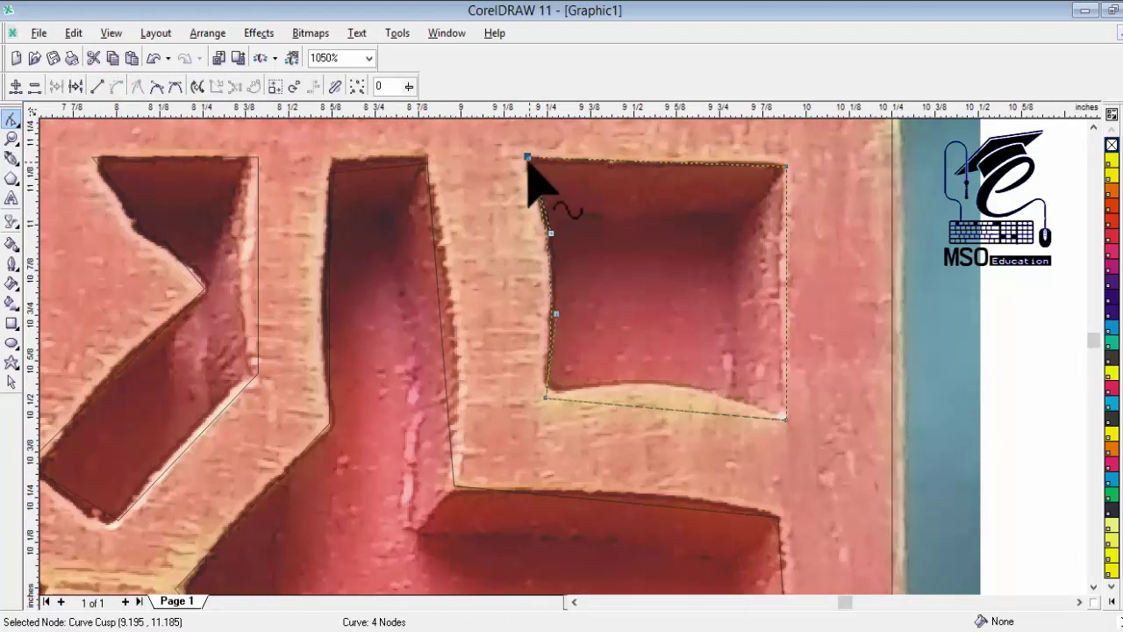
left_click(527, 160)
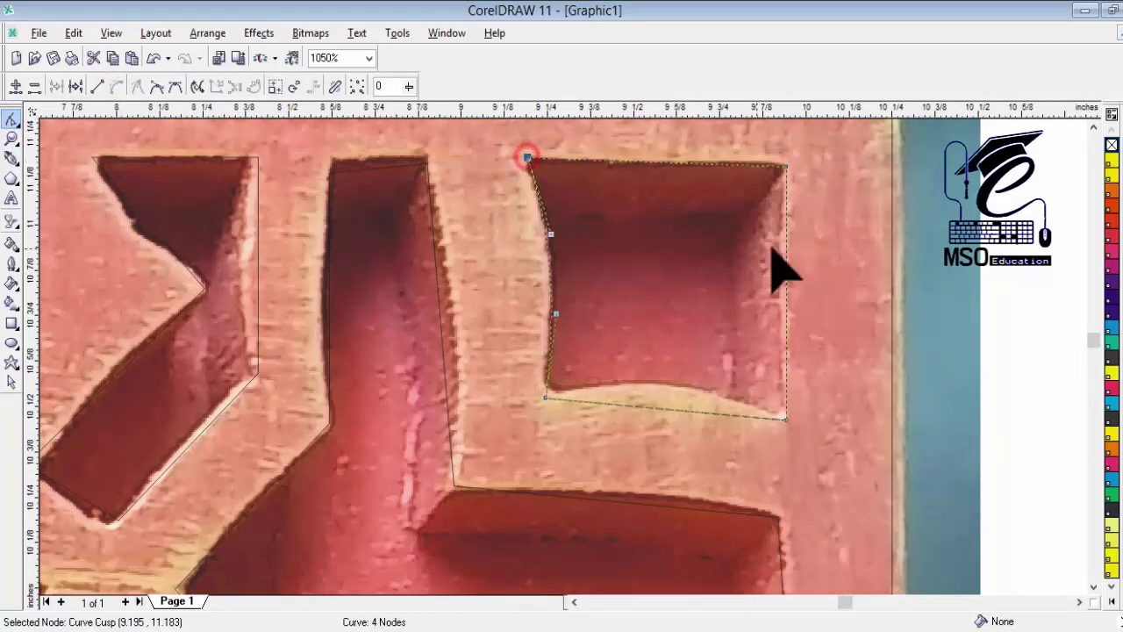
left_click(786, 165)
left_click(785, 420)
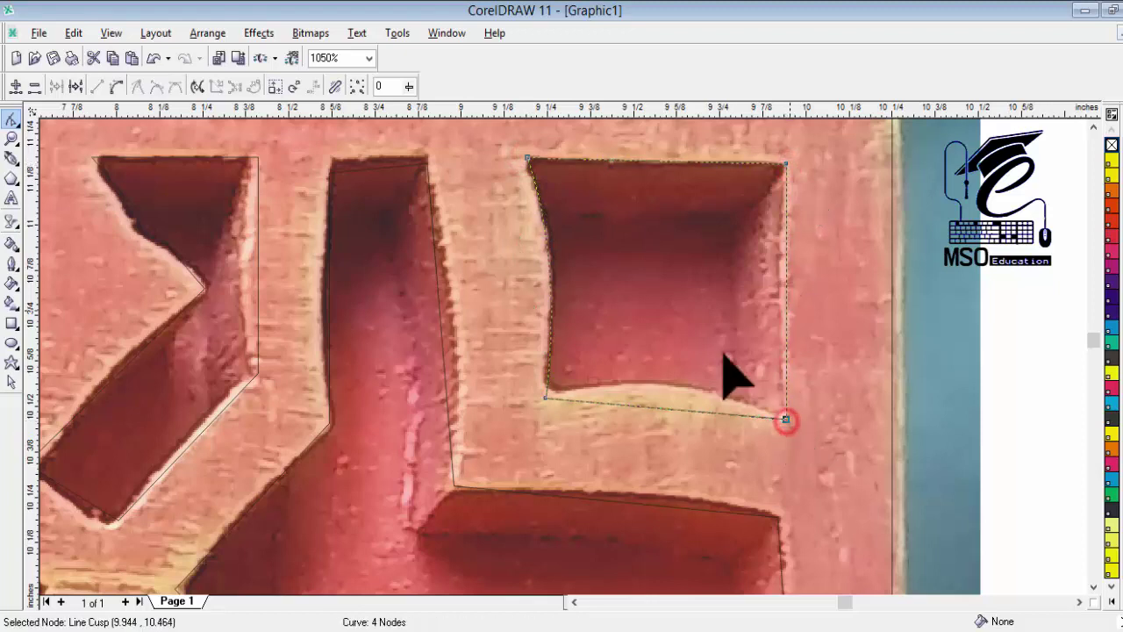
Convert the square opening's bottom edge to a curve arched along the carving and refit its lower-left corner node
left_click(545, 394)
left_click(652, 401)
left_click(119, 86)
left_click_drag(669, 403, 672, 392)
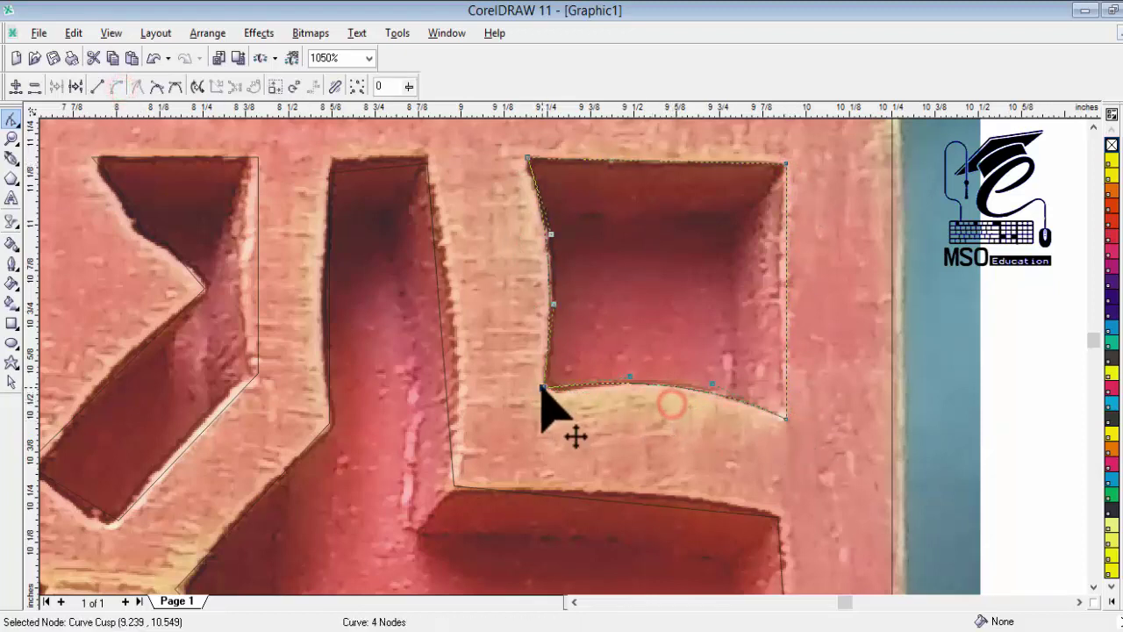
left_click(541, 383)
Curve the right edge of the arrow-shaped opening's vertical arm and move its two upper nodes onto the carved corners
left_click(455, 488)
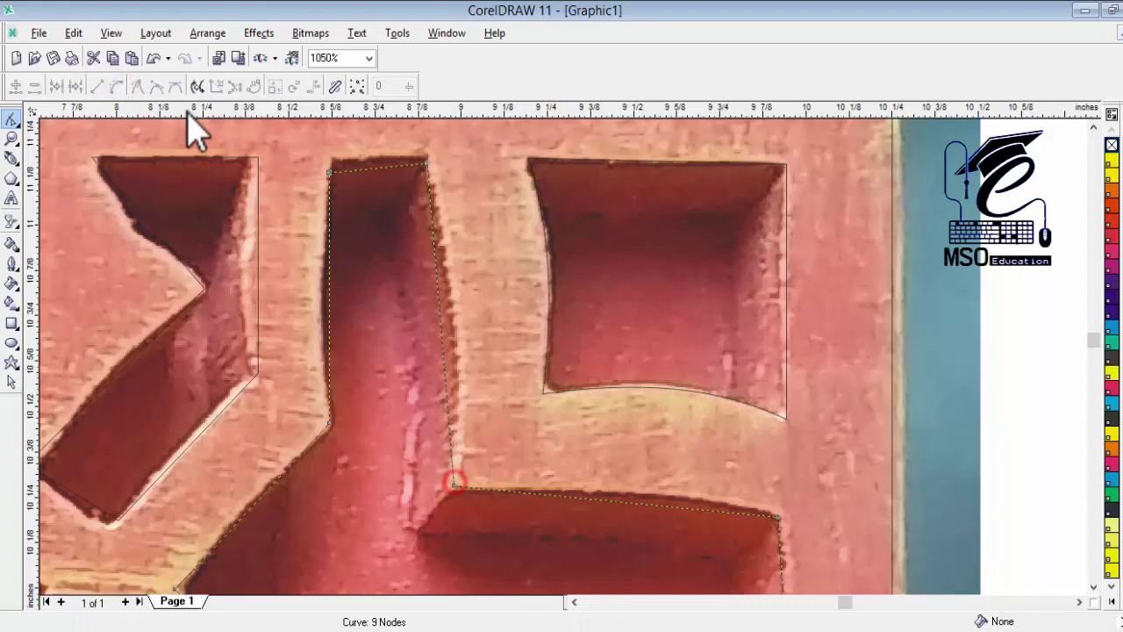
left_click(438, 297)
left_click(117, 86)
left_click_drag(439, 315, 456, 334)
key("ctrl+z")
left_click(453, 486)
left_click_drag(426, 163, 426, 158)
left_click_drag(329, 171, 331, 158)
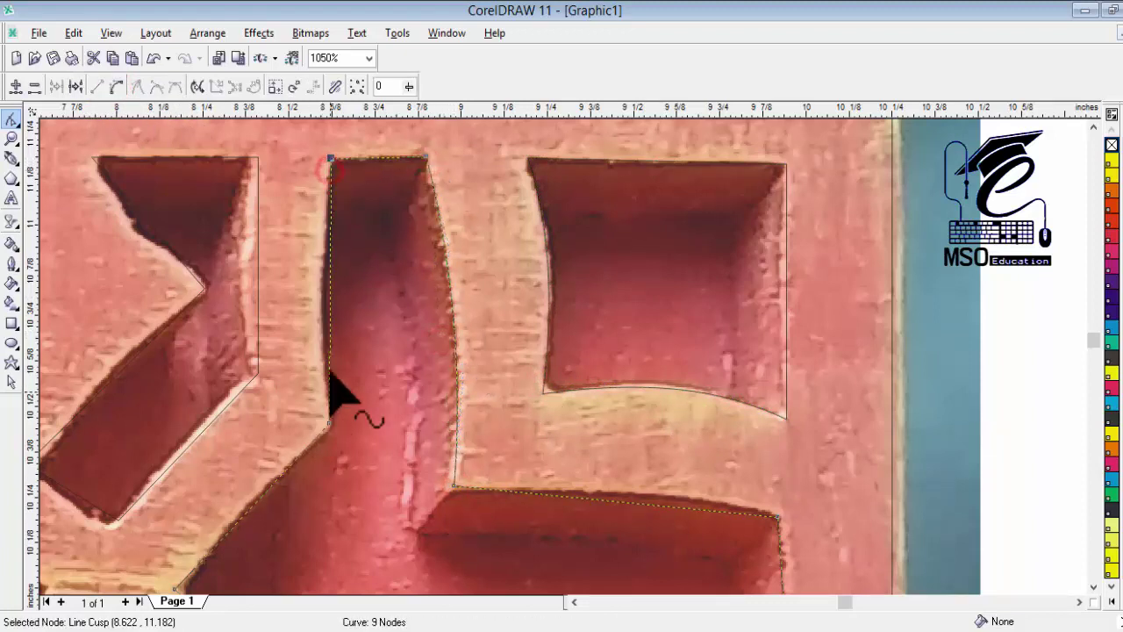
Convert the left edge of the arrow-shaped opening's vertical arm to a curve and bend it along the carved edge
left_click(330, 304)
left_click(116, 86)
left_click(330, 318)
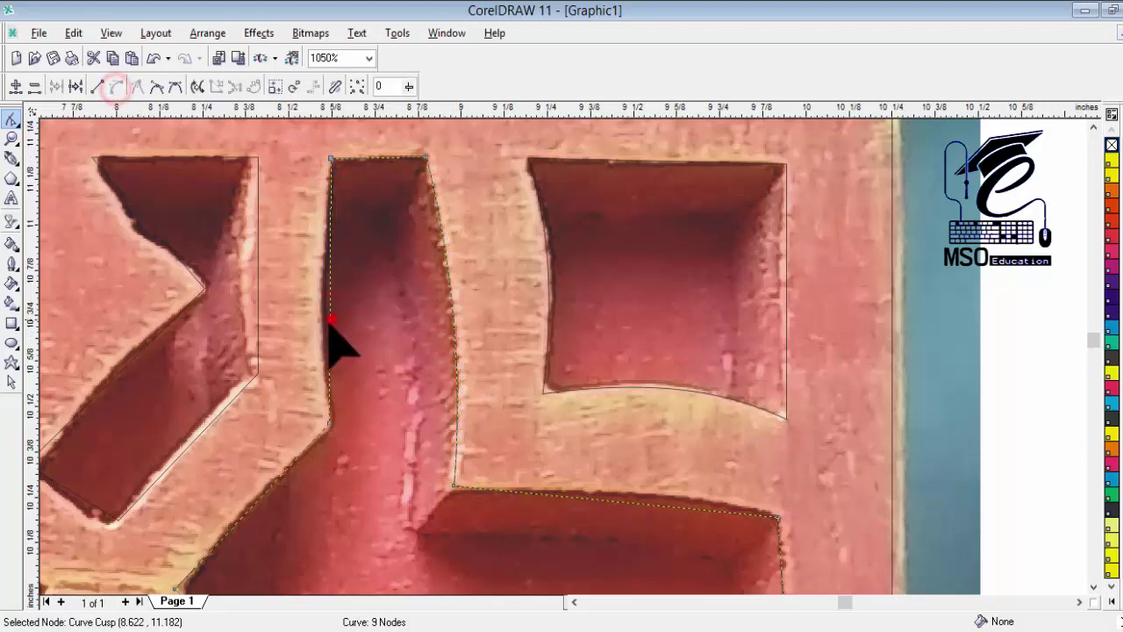
left_click(329, 424)
left_click_drag(327, 323, 321, 370)
Convert the upper edge of the arrow-shaped opening's horizontal arm to a curve following the carving
left_click(1093, 585)
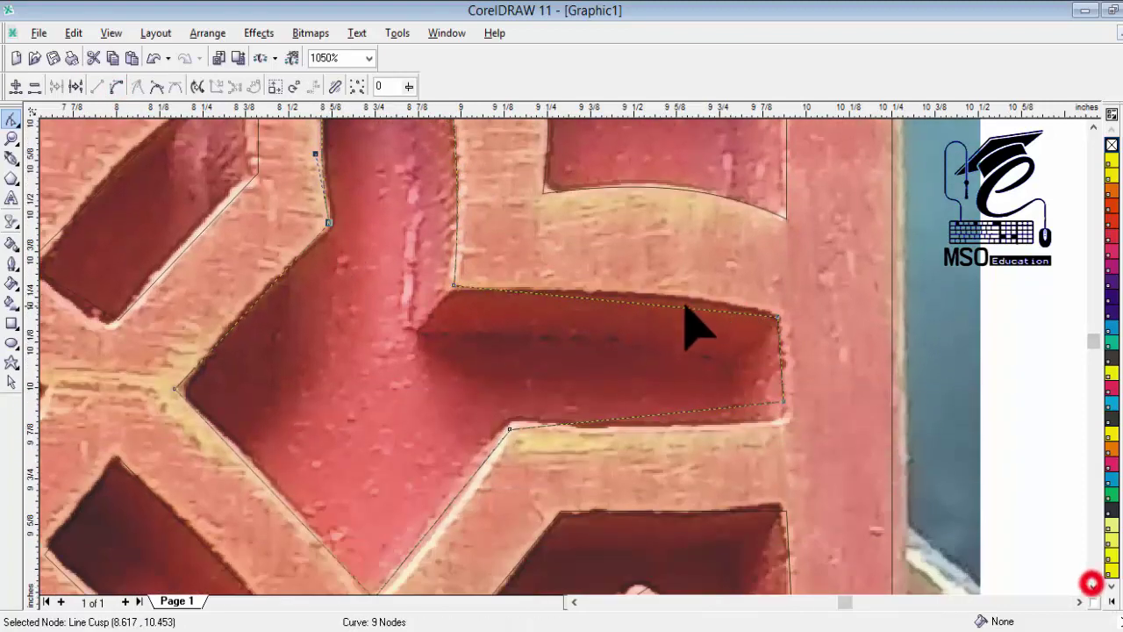
left_click(650, 301)
left_click(631, 297)
left_click(633, 302)
left_click(116, 86)
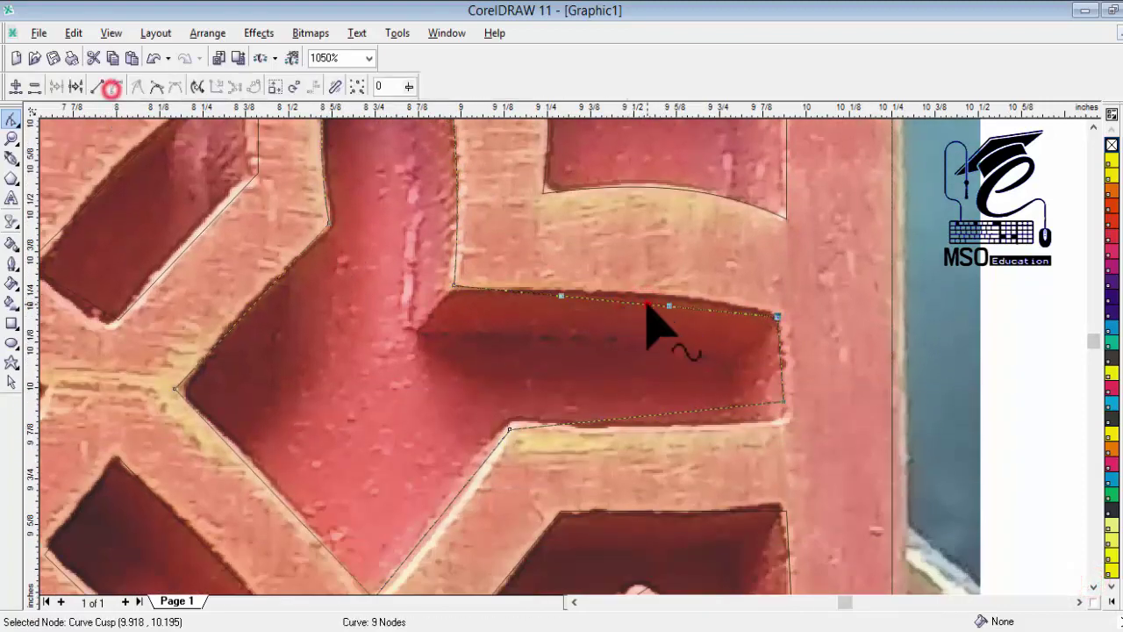
left_click(647, 304)
Fit the horizontal arm's lower corner nodes to the carving and curve the edge between them
left_click_drag(785, 401, 784, 422)
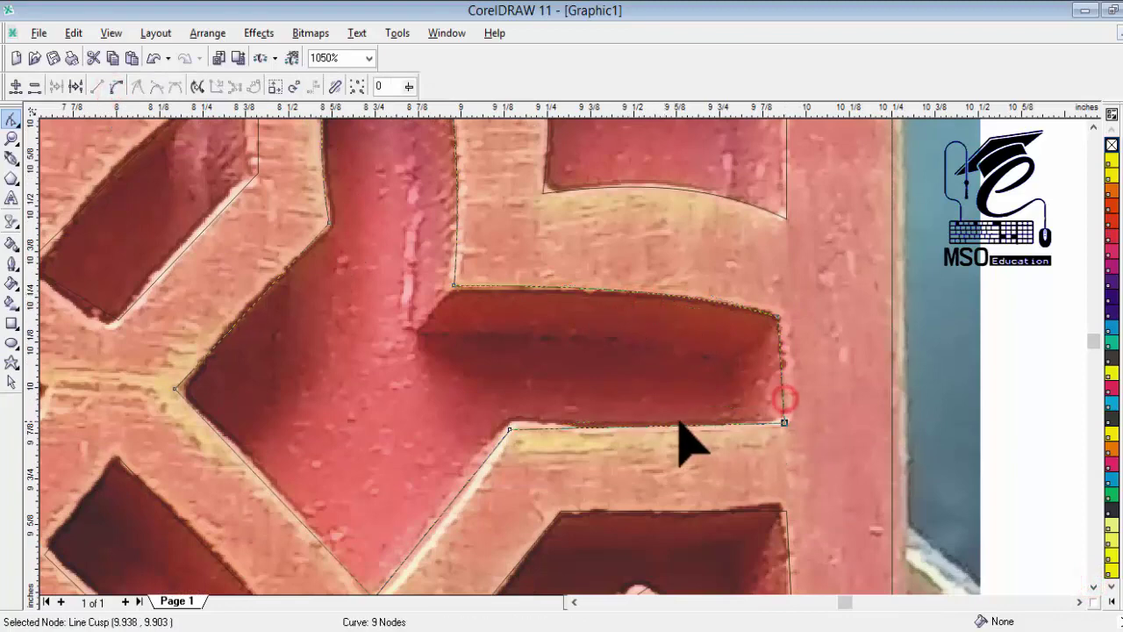
left_click(509, 430)
left_click(617, 420)
left_click(117, 86)
left_click(629, 422)
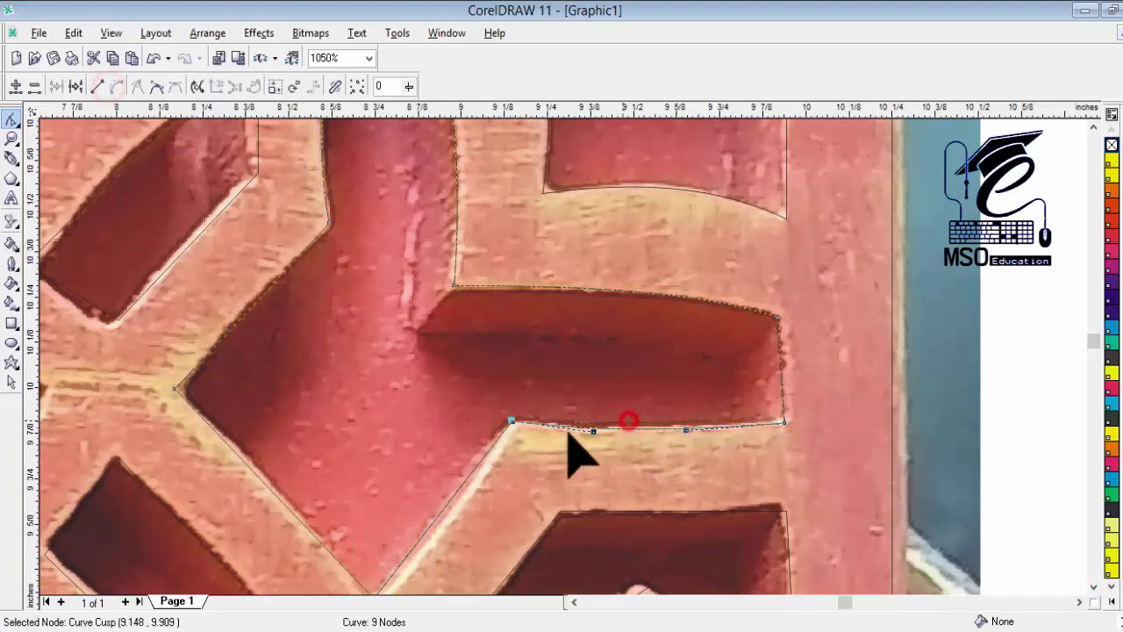
Fit the arrow-shaped opening's bottom tip node to the carving and curve the diagonal edge rising to its right
scroll(697, 511, "down", 1)
left_click(1094, 587)
left_click(1094, 587)
scroll(389, 399, "up", 1)
left_click(389, 402)
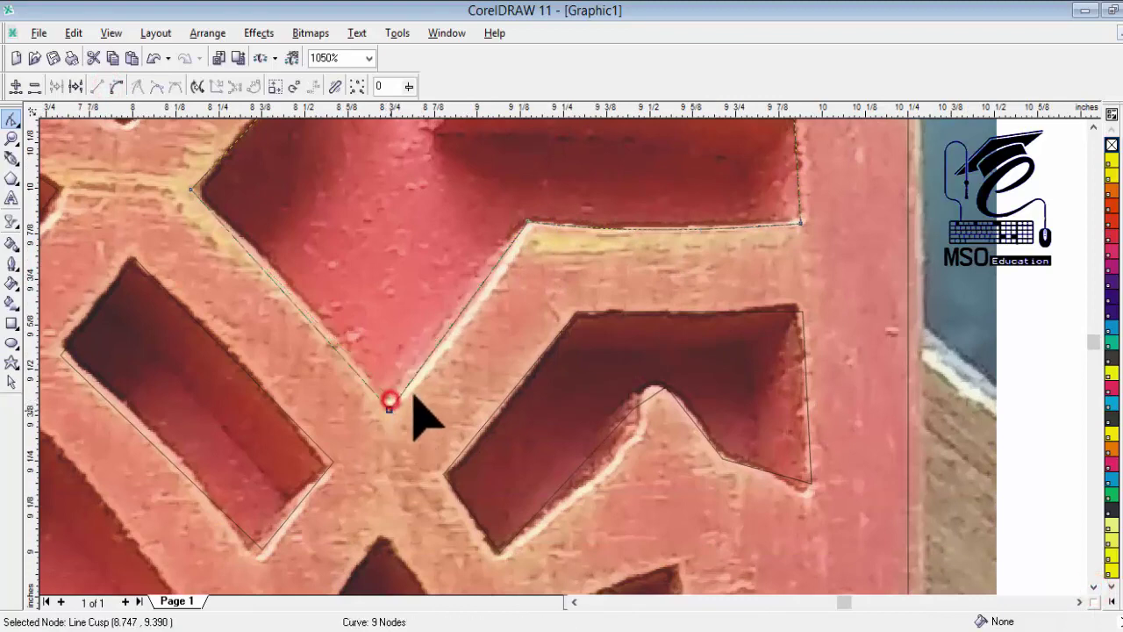
left_click(450, 330)
left_click(117, 86)
left_click_drag(455, 320, 463, 316)
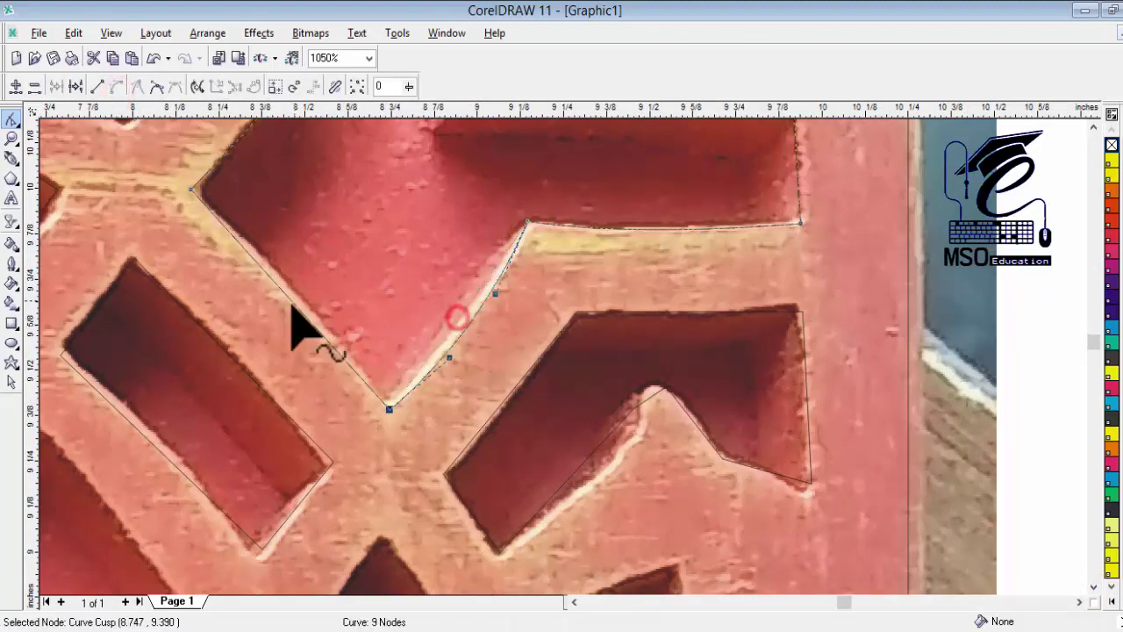
Convert the arrow-shaped opening's lower-left diagonal edge to a curve and bend it along the carved edge
left_click(293, 304)
left_click(117, 86)
left_click_drag(288, 298, 296, 304)
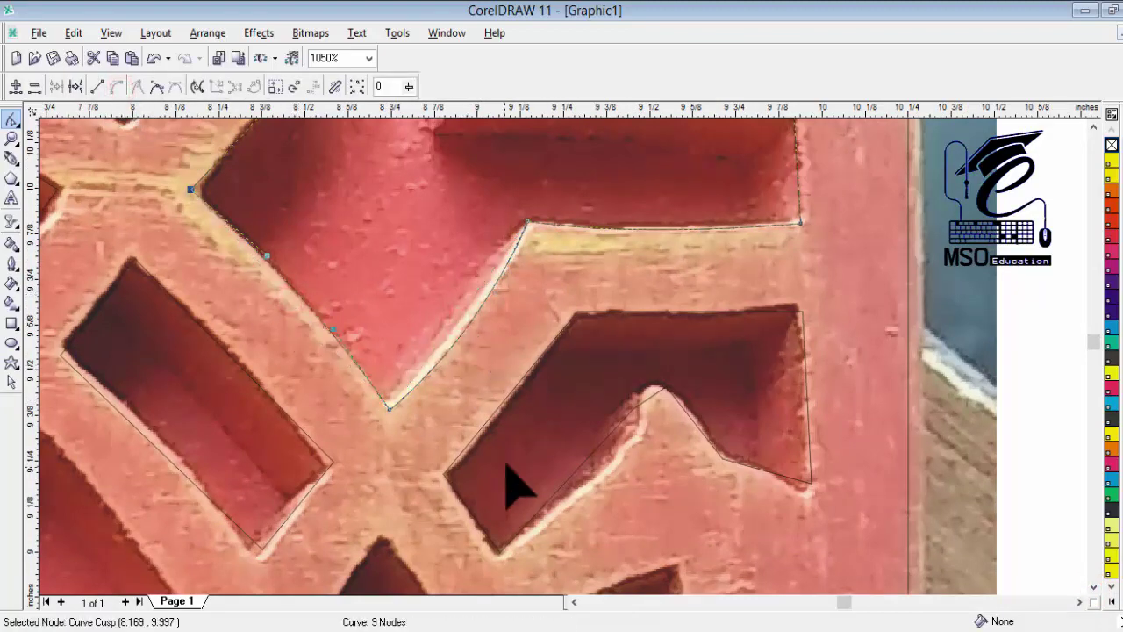
Curve the slanted upper-left edge and the top edge of the notched opening below the arrow-shaped one
left_click(497, 410)
left_click(116, 86)
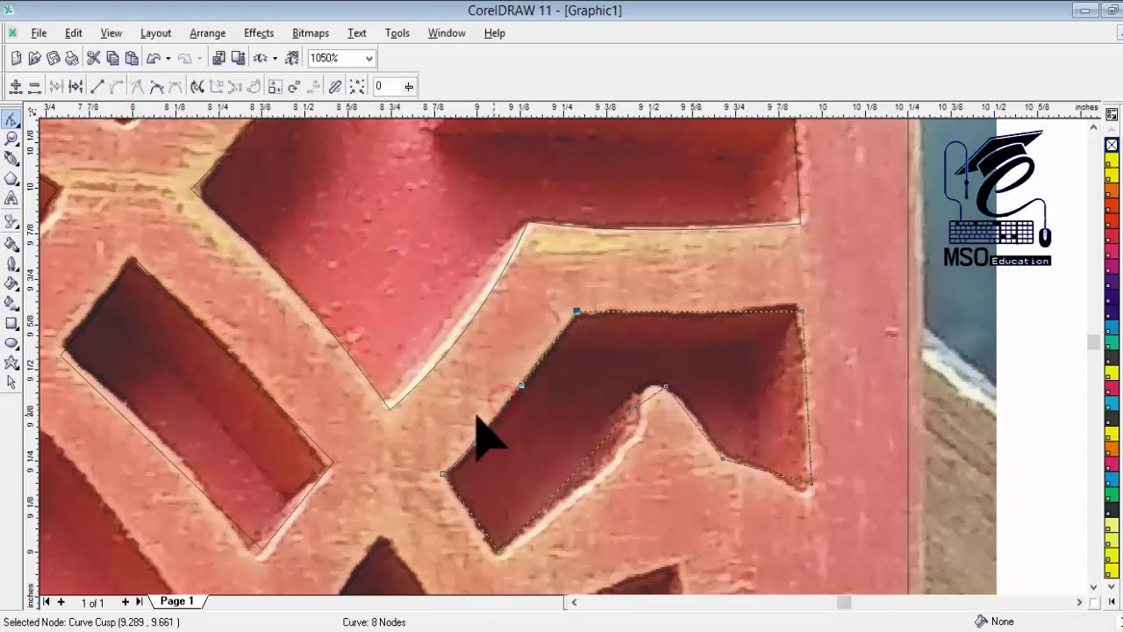
left_click(696, 307)
left_click(117, 86)
left_click_drag(676, 307, 677, 313)
Move that notched opening's lower-right node onto the carved corner and curve the two edges between it and the notch peak
mouse_move(811, 484)
left_mouse_down()
mouse_move(762, 470)
mouse_move(805, 493)
left_mouse_up()
left_click(768, 475)
left_click(116, 90)
left_click_drag(723, 458, 700, 425)
left_click(697, 426)
left_click(119, 85)
Round the notch peak's outline, move its left node down onto the carving, and curve the long lower edge
left_click(652, 394)
left_click(115, 85)
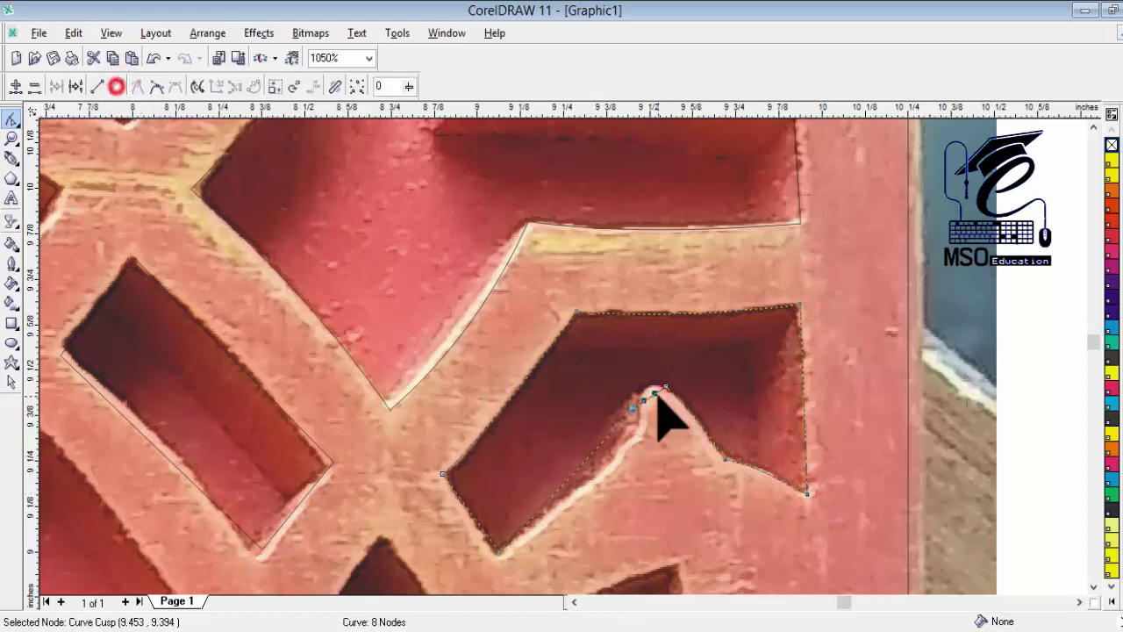
left_click_drag(654, 394, 640, 430)
left_click(654, 413)
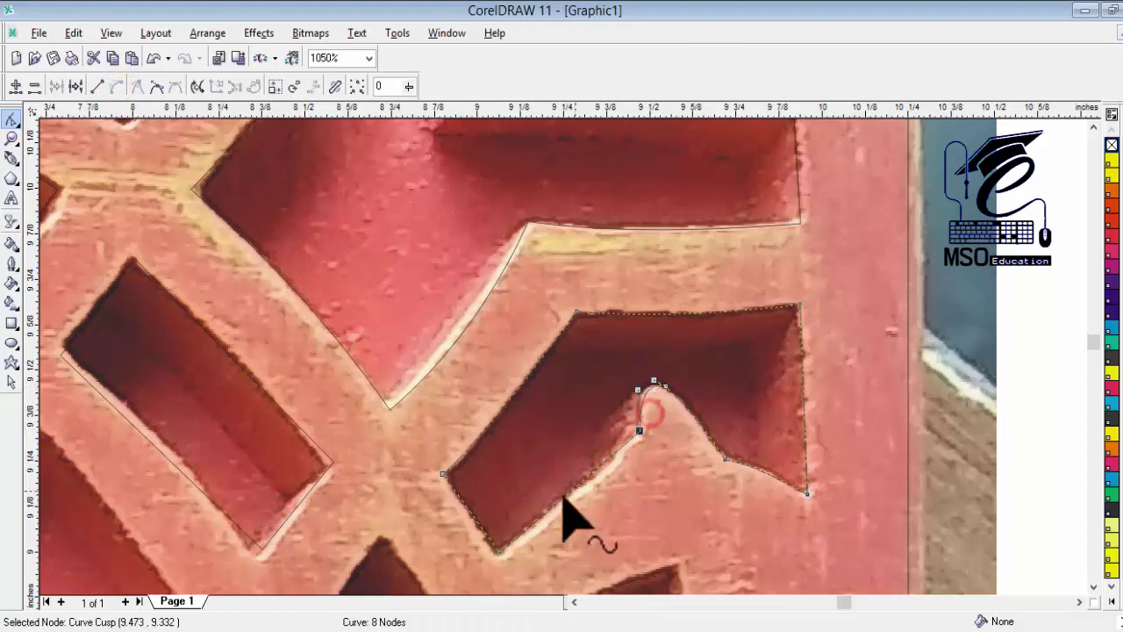
left_click(115, 86)
left_click_drag(564, 498, 567, 507)
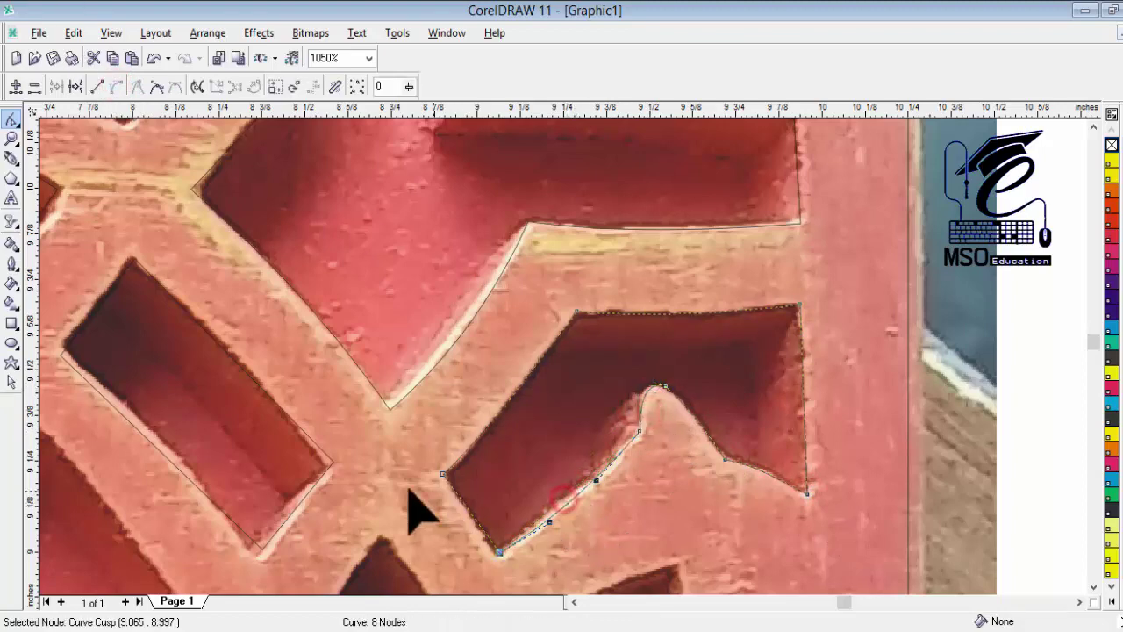
Move the four corner nodes of the slanted rectangular opening's outline onto the carved corners
scroll(226, 485, "down", 2)
scroll(226, 485, "left", 3)
scroll(227, 485, "up", 1)
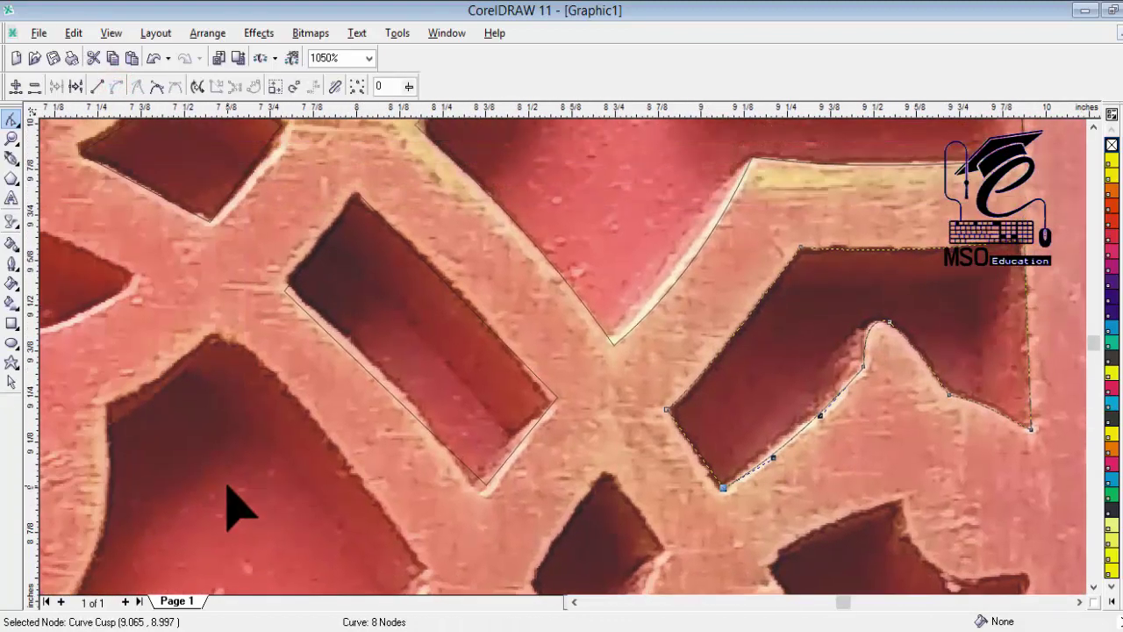
left_click(484, 486)
left_click_drag(486, 485, 483, 495)
left_click_drag(556, 398, 552, 404)
left_click_drag(357, 193, 356, 191)
left_click_drag(284, 289, 287, 278)
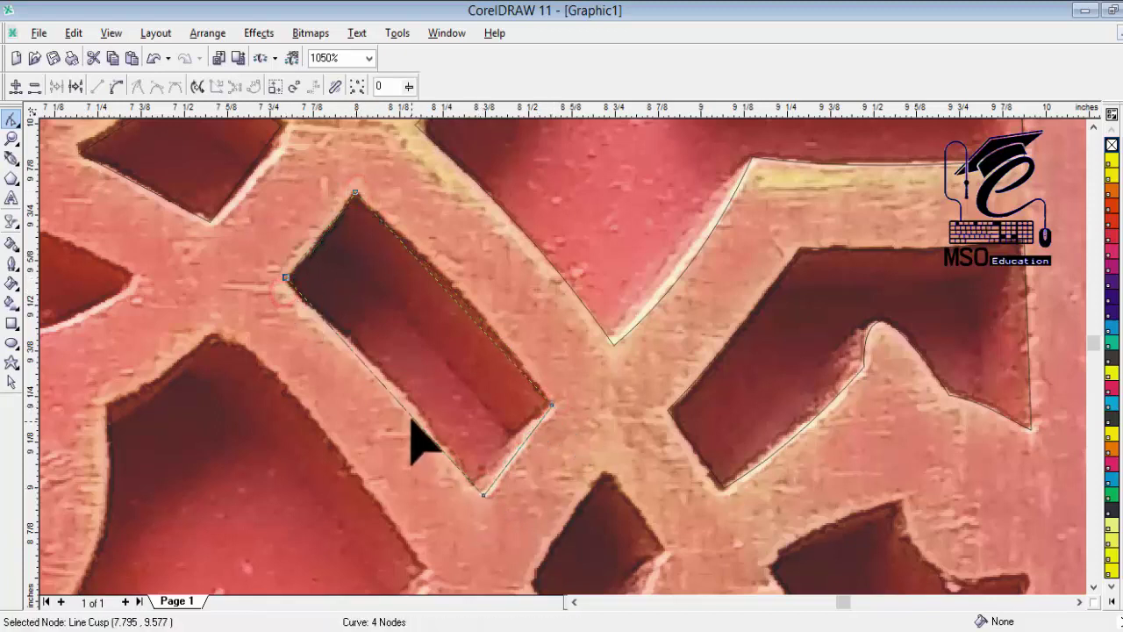
Convert both long edges of the slanted rectangle to curves and bend them along the carved edges
left_click(410, 416)
left_click(117, 86)
left_click(118, 86)
left_click(464, 309)
left_click(115, 86)
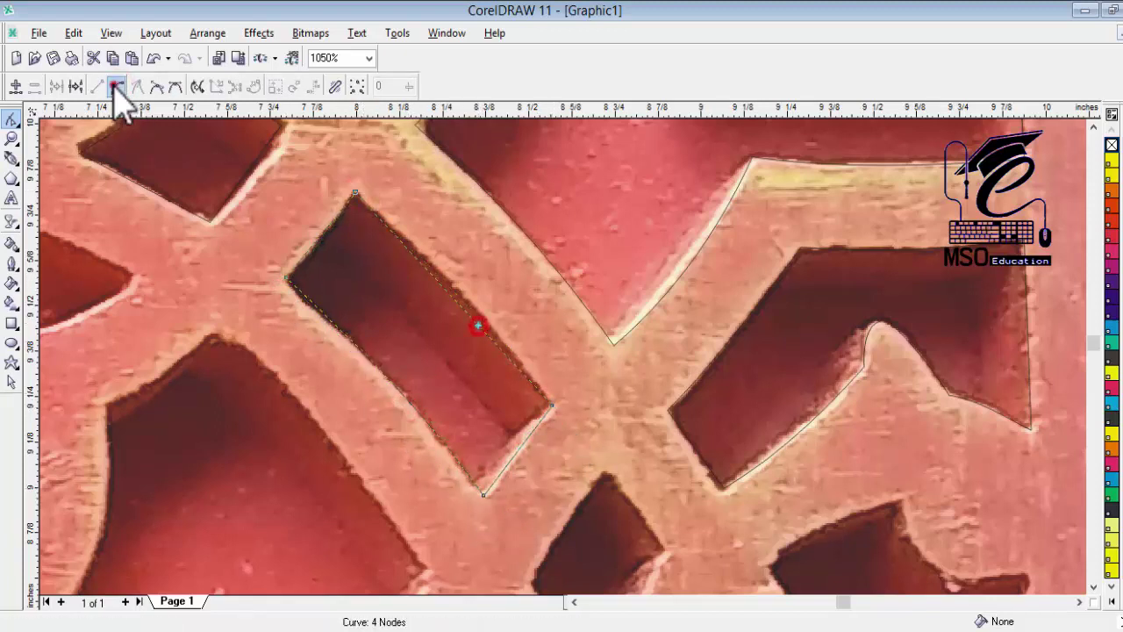
left_click_drag(465, 309, 476, 304)
Move the four corner nodes of the small diamond opening's outline onto its carved corners
scroll(355, 346, "down", 1)
left_click(1094, 127)
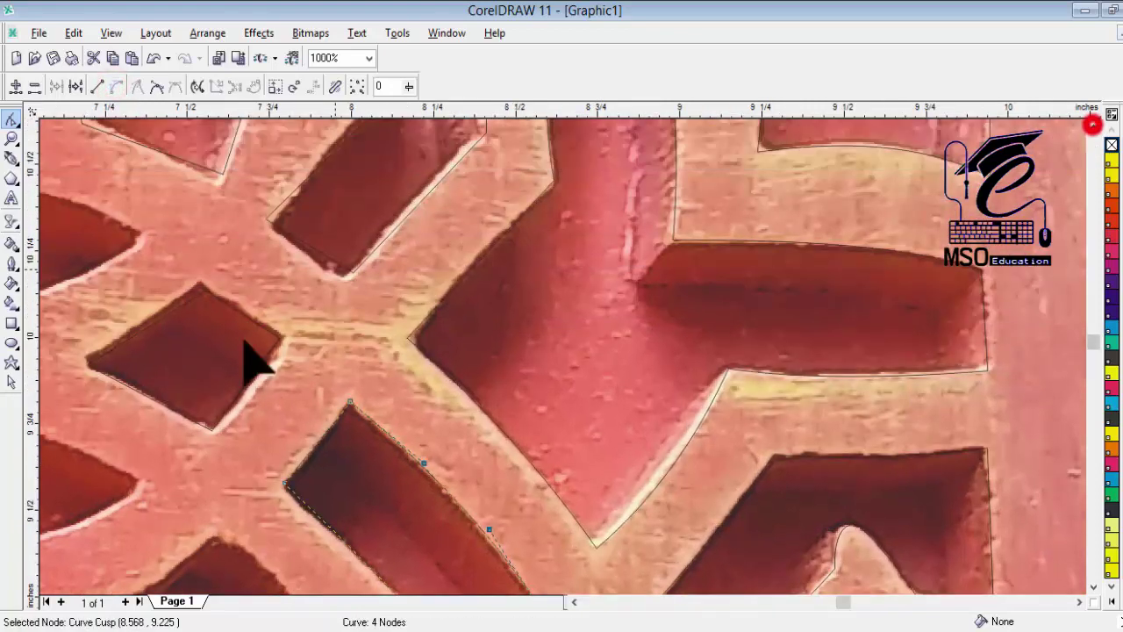
scroll(184, 348, "up", 1)
left_click(96, 370)
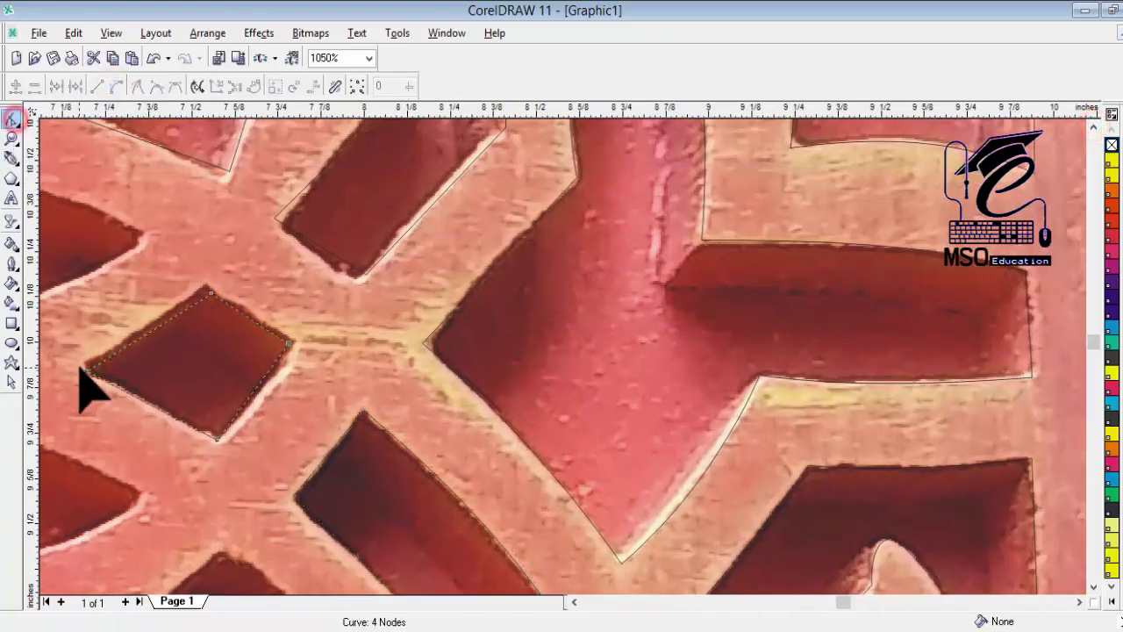
left_click_drag(87, 370, 81, 366)
left_click_drag(211, 292, 205, 284)
left_click_drag(287, 340, 298, 344)
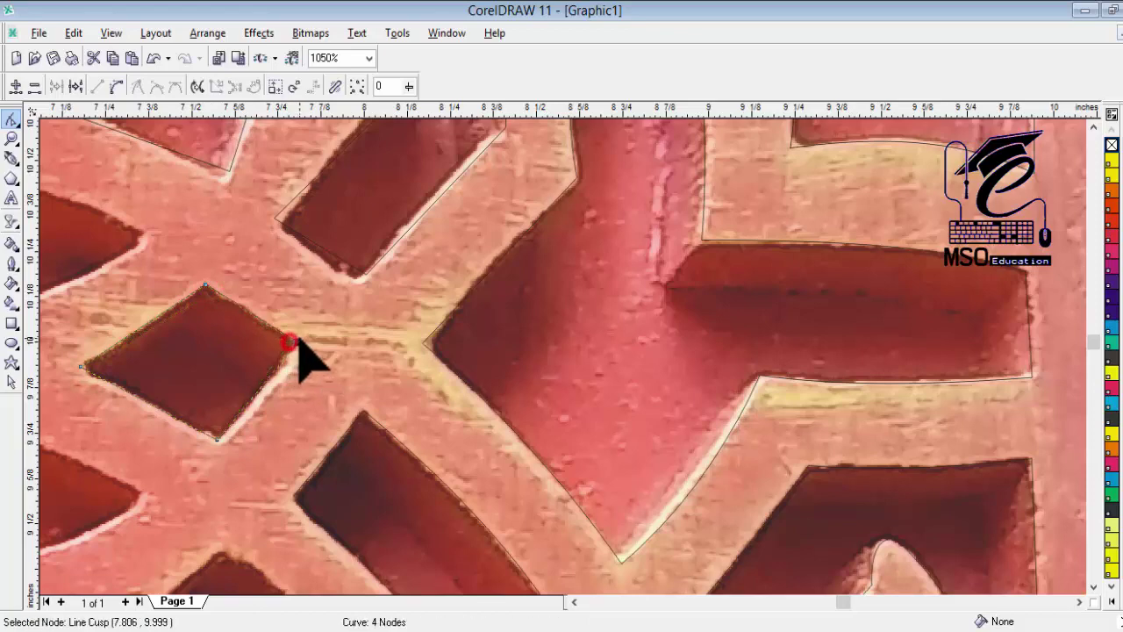
left_click_drag(217, 439, 223, 444)
Adjust the corner nodes of the notched opening along the frame's upper edge to match the carving
left_click(1093, 127)
left_click(1093, 126)
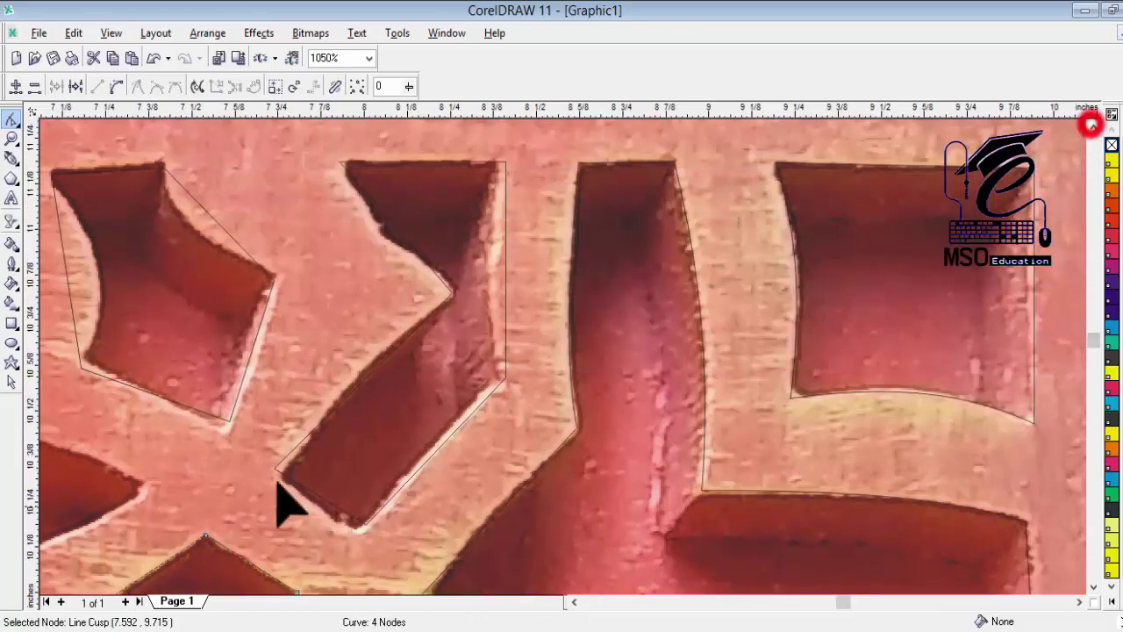
left_click(280, 478)
left_click(356, 532)
left_click_drag(505, 379, 500, 383)
left_click_drag(506, 162, 499, 164)
left_click(338, 163)
left_click(453, 294)
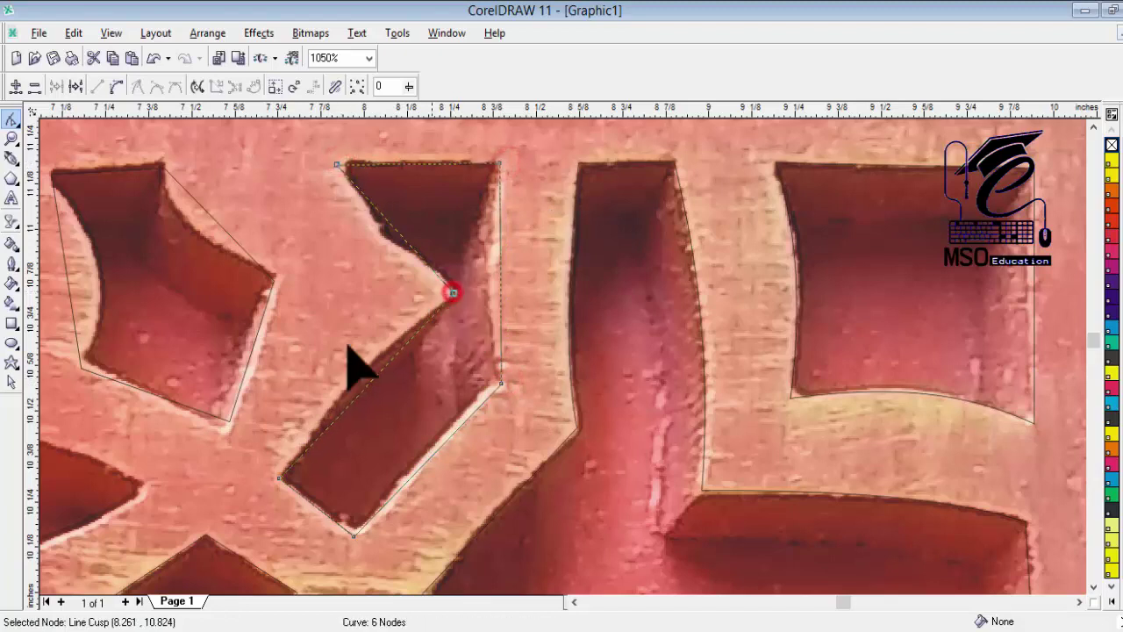
Curve the two left edges meeting at the upper notched opening's notch and refit its upper-left corner node
left_click(361, 391)
left_click(114, 91)
left_click_drag(366, 386, 354, 378)
left_click(389, 230)
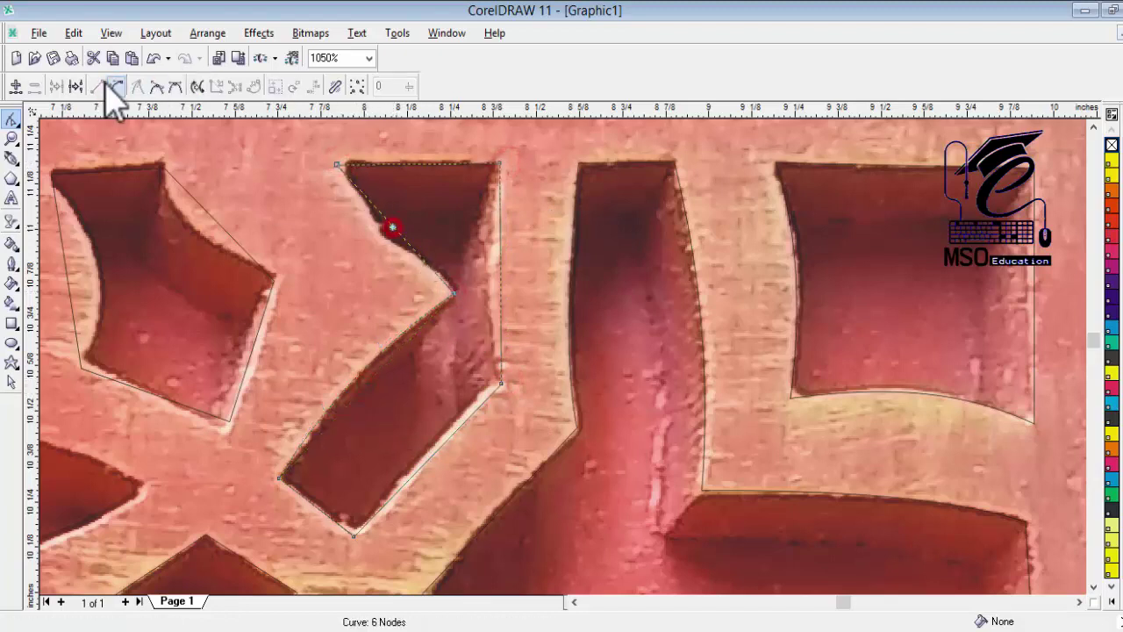
left_click(116, 86)
left_click_drag(338, 163, 344, 164)
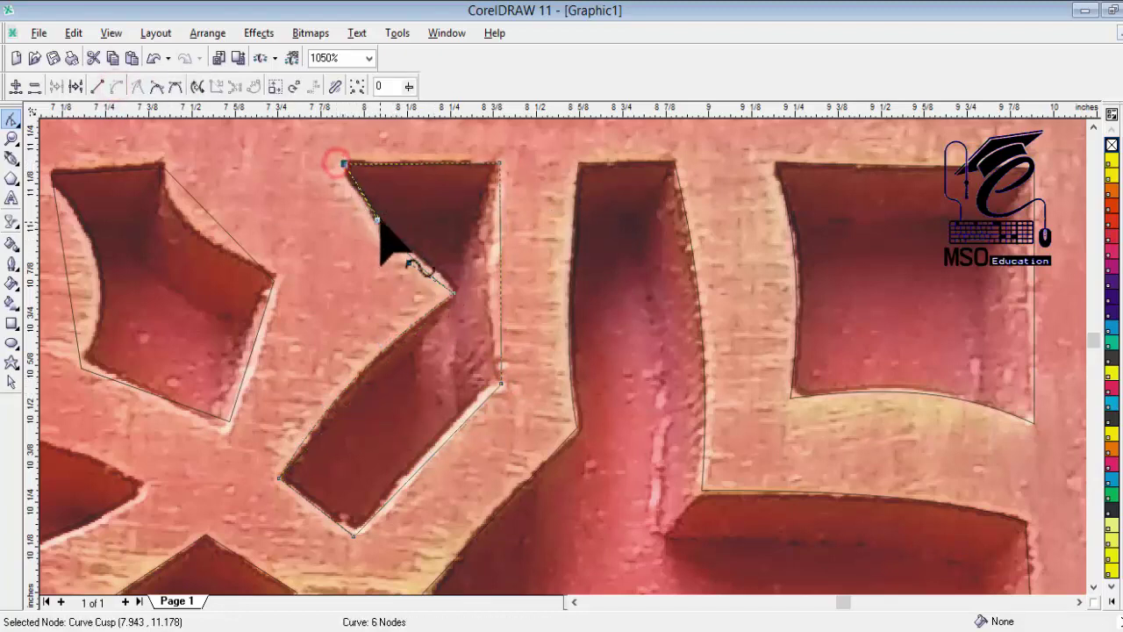
Convert the upper notched opening's right edge to a curve and bend it inward along the carving
left_click(500, 265)
left_click(117, 86)
left_click_drag(502, 279, 491, 281)
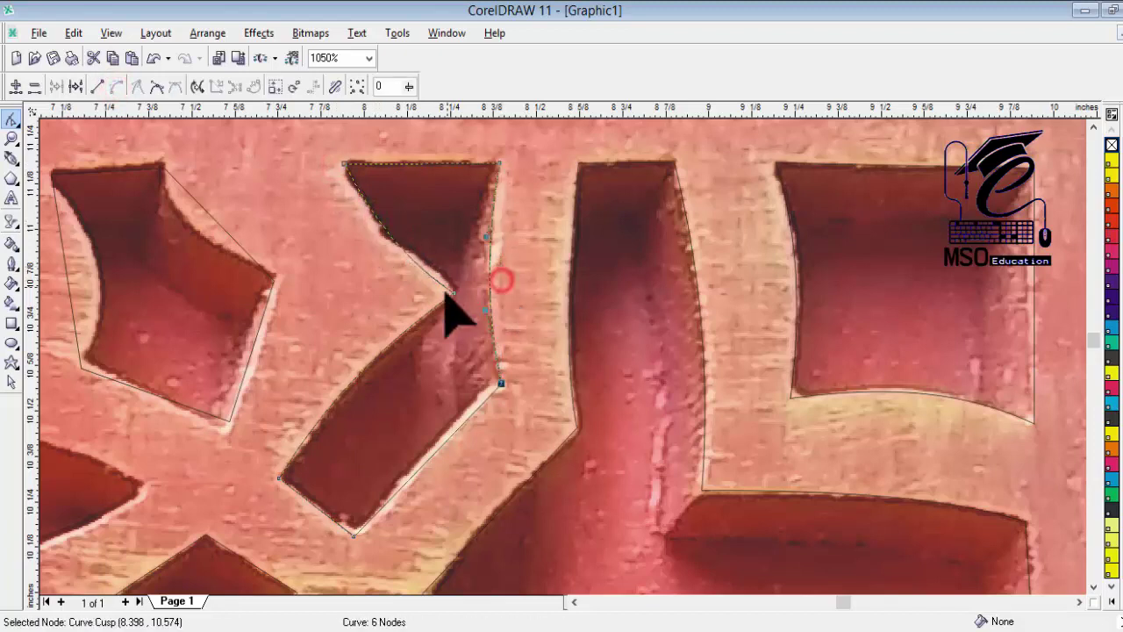
Adjust the five corner nodes of the small kite-shaped opening's outline to fit the carved corners
left_click(161, 165)
left_click_drag(52, 171, 213, 170)
left_click_drag(243, 368, 247, 359)
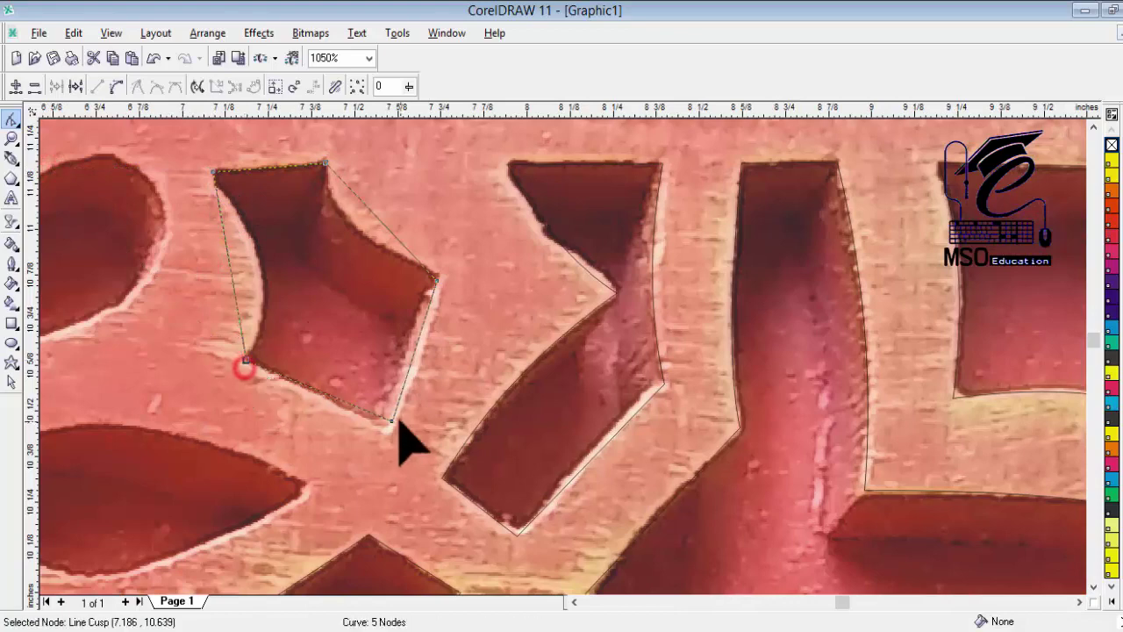
left_click_drag(392, 421, 389, 432)
left_click_drag(436, 279, 438, 275)
Curve the kite-shaped opening's upper-right edge inward along the carving and refit its right corner node
left_click(383, 220)
left_click(115, 86)
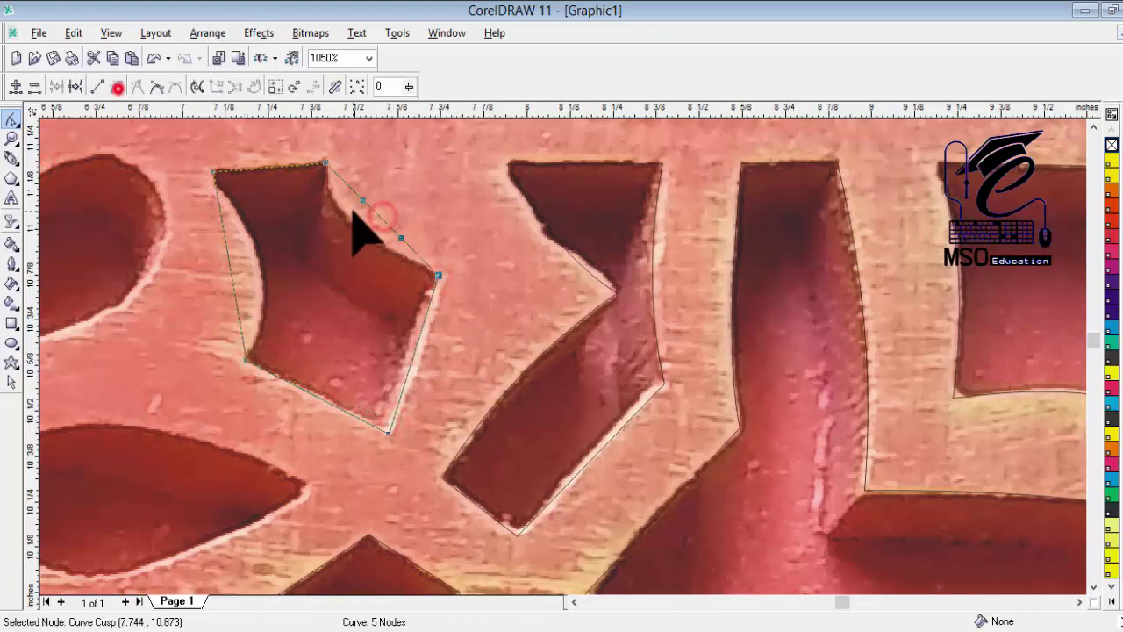
left_click_drag(374, 214, 354, 230)
left_click(437, 279)
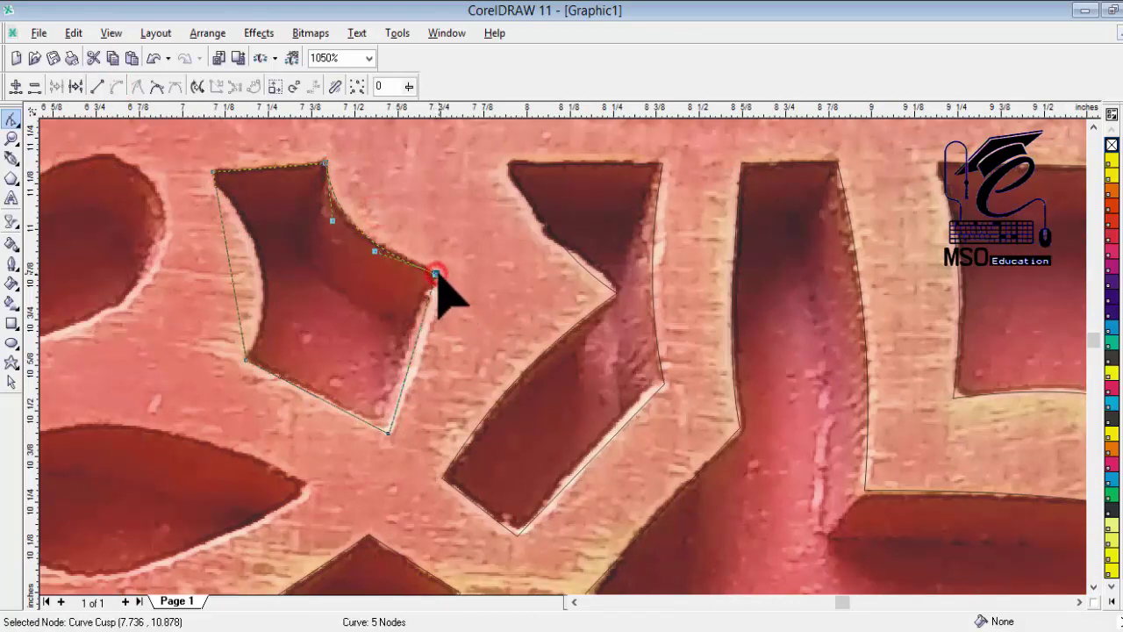
Curve the kite-shaped opening's left edge inward along the carving and refit its upper-left corner node
left_click(230, 264)
left_click(112, 86)
left_click_drag(228, 259, 264, 288)
left_click(213, 171)
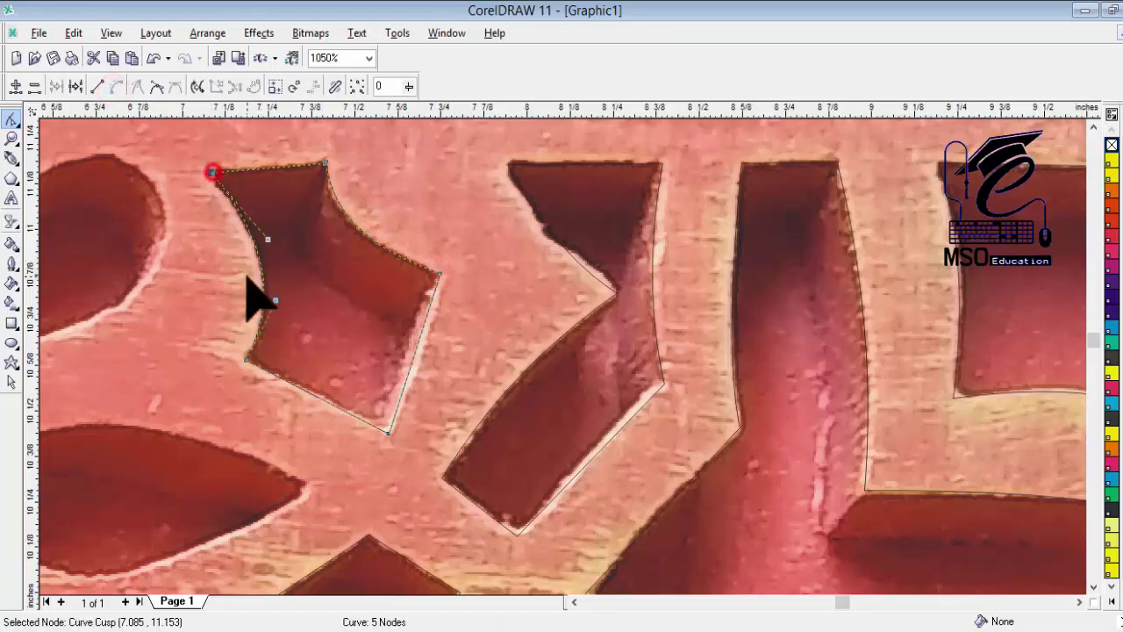
scroll(531, 460, "down", 2)
left_click(1090, 587)
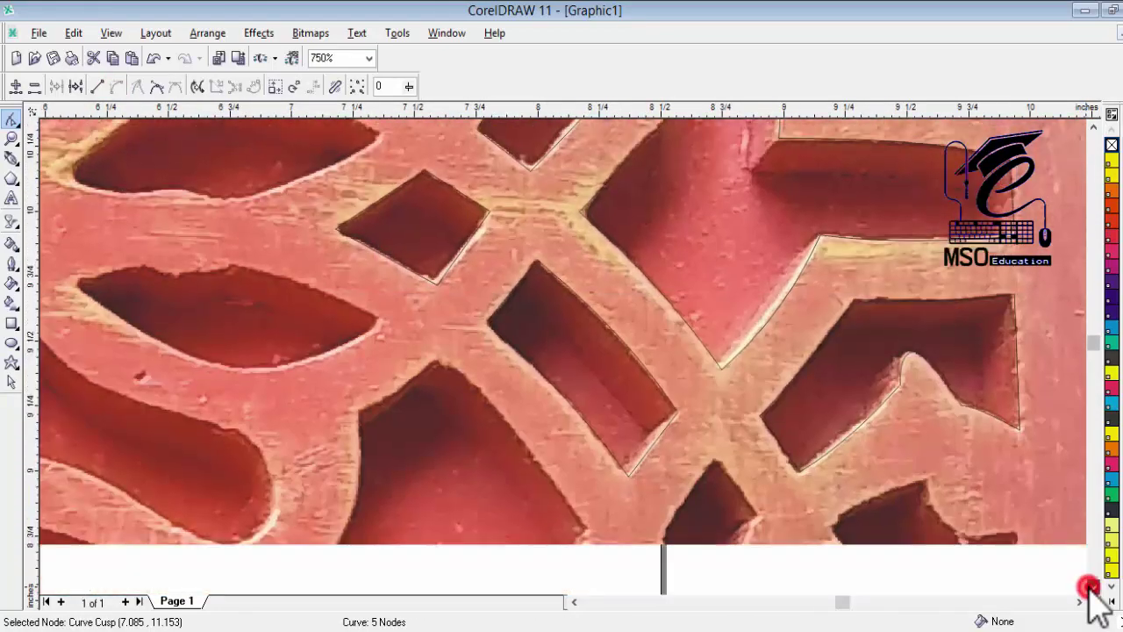
Draw a closed four-node Bezier outline about 1.28 by 0.25 inches around the upper leaf-shaped opening beside the small diamond
scroll(783, 372, "down", 6)
scroll(778, 309, "up", 2)
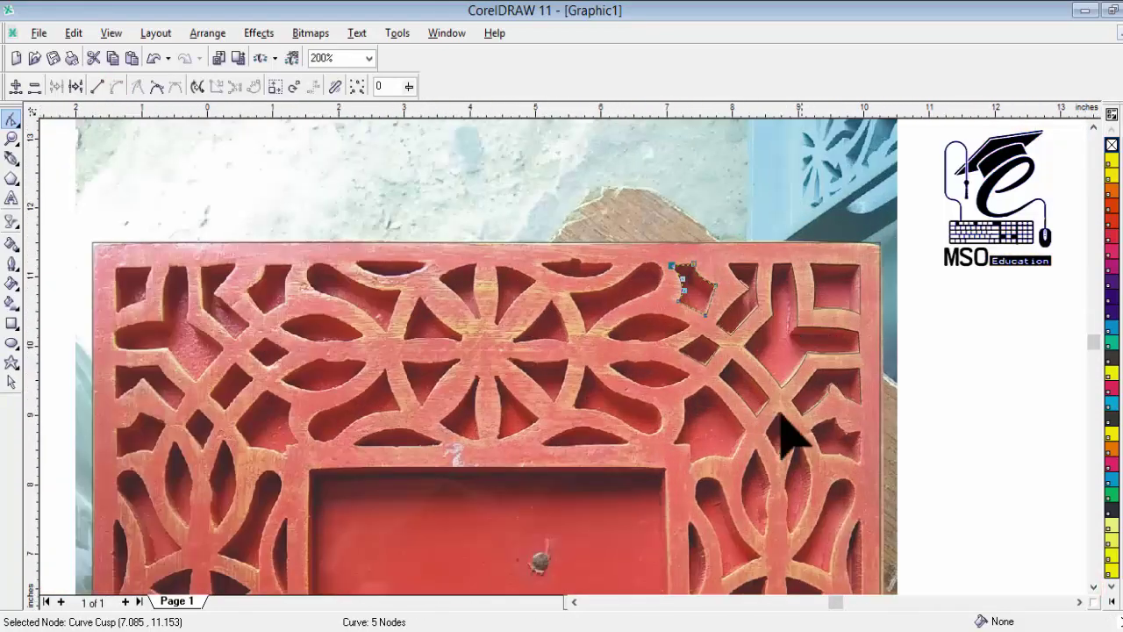
left_click(1094, 588)
left_click(1079, 602)
scroll(494, 319, "up", 2)
scroll(371, 118, "up", 1)
left_click(12, 159)
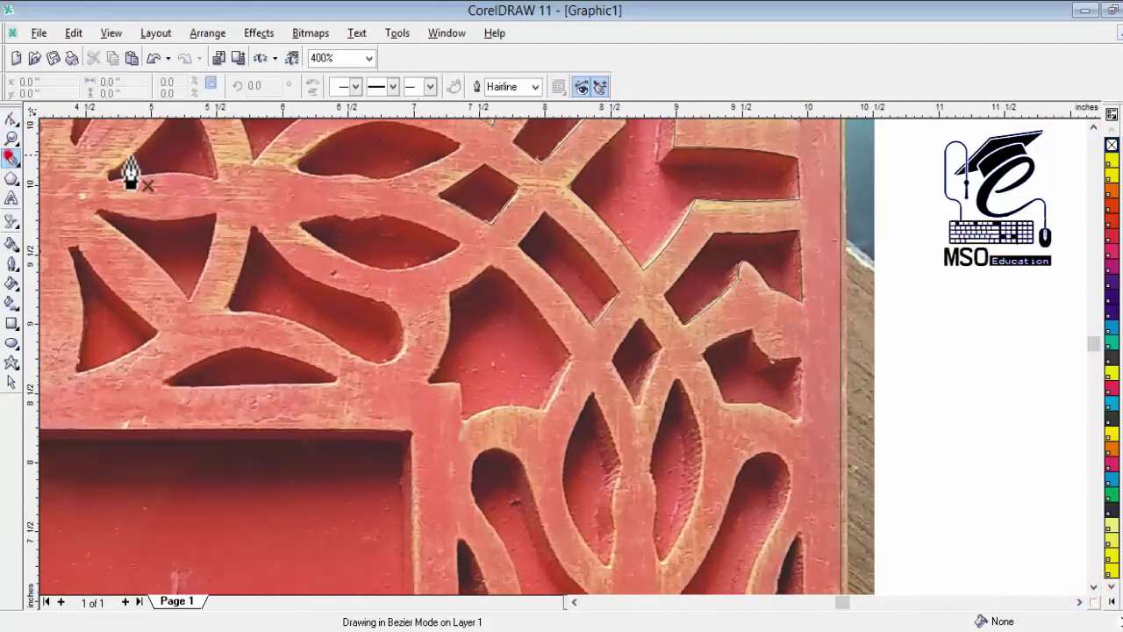
left_click(1093, 128)
left_click(1092, 128)
left_click(1093, 586)
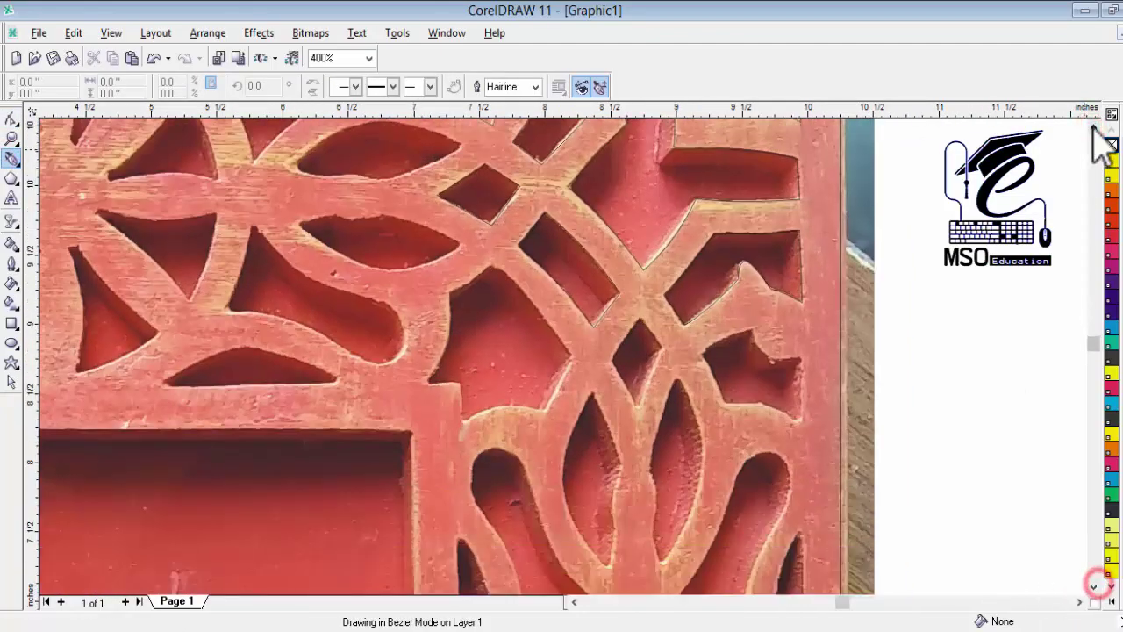
left_click(1093, 127)
left_click(293, 315)
left_click_drag(460, 294, 373, 336)
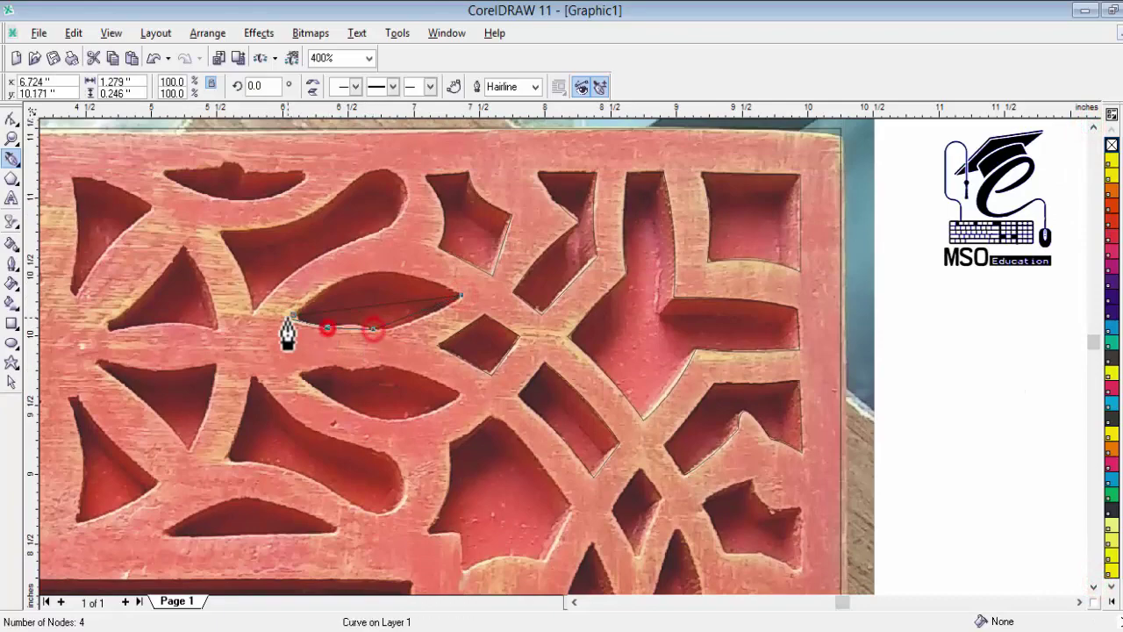
Curve the upper leaf outline's top edge along the carving and convert its lower-right edge to a curve
left_click(11, 119)
left_click(121, 87)
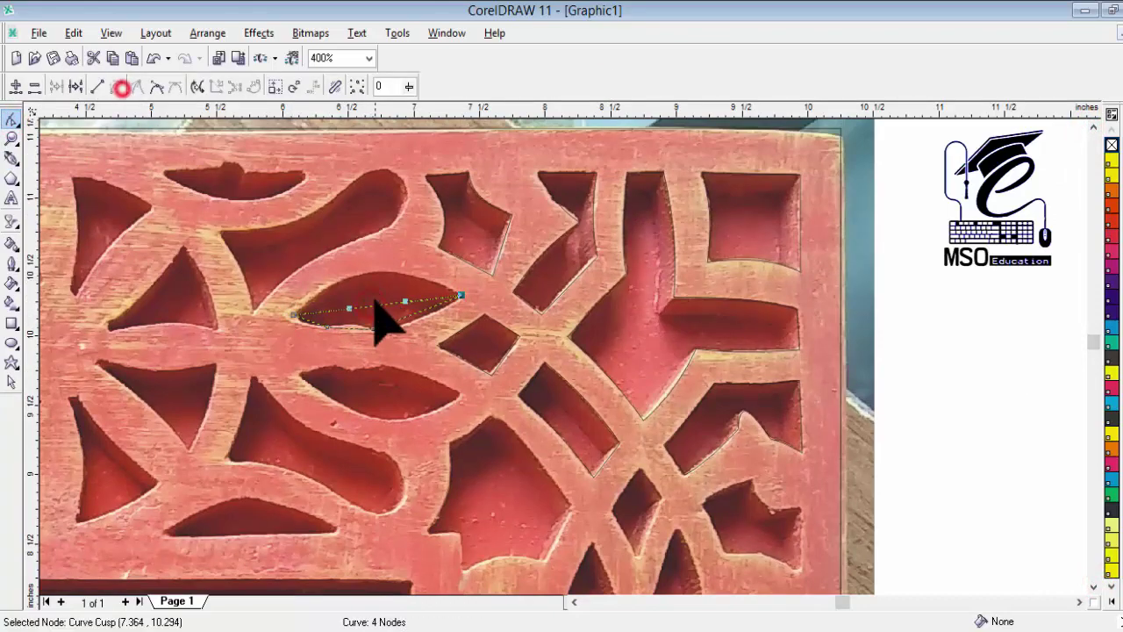
left_click_drag(374, 301, 377, 326)
left_click(411, 312)
left_click(109, 85)
Convert the two remaining lower-left segments of the upper leaf outline to curves and bend them along the carved edge
scroll(380, 308, "up", 2)
left_click(191, 324)
left_click(115, 90)
left_click_drag(183, 323, 176, 329)
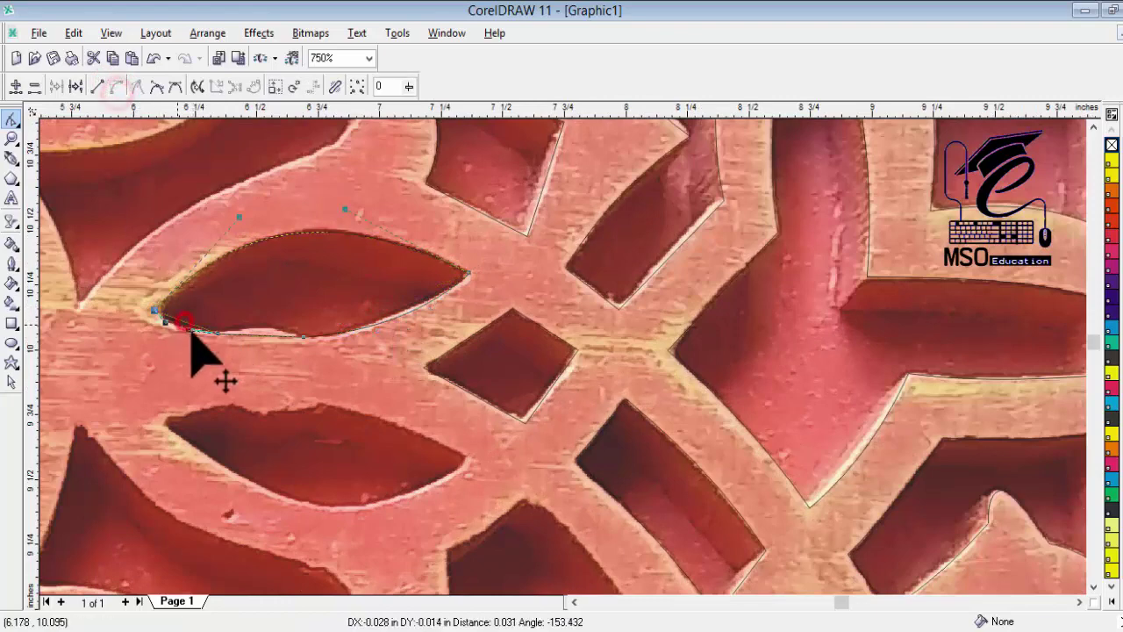
left_click(254, 333)
left_click(115, 90)
left_click_drag(261, 326, 261, 326)
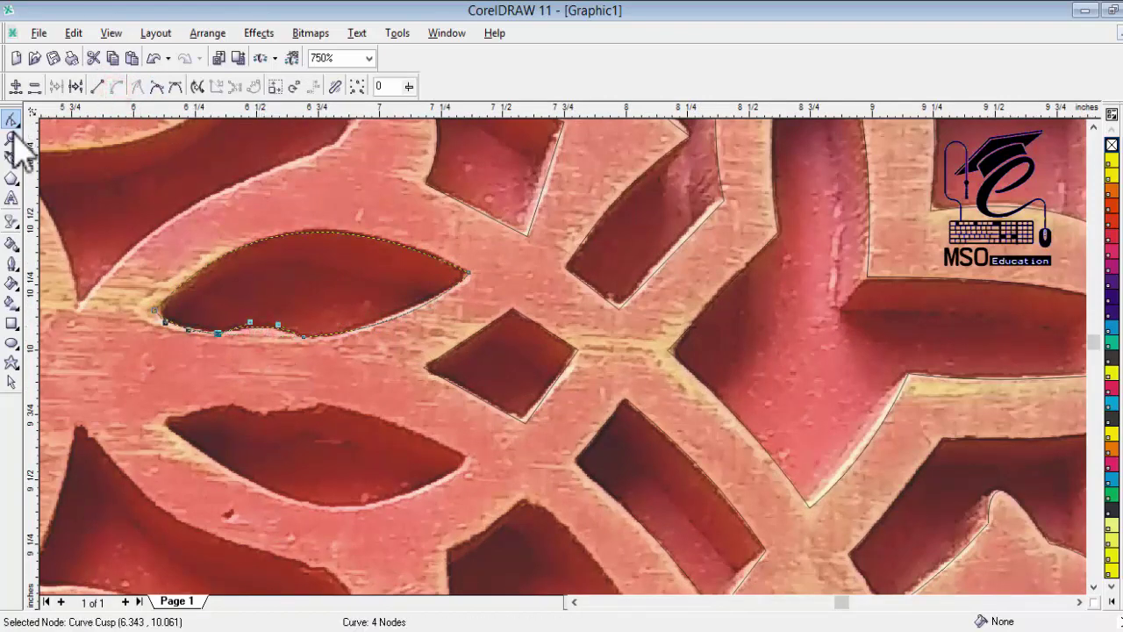
Place a vertically mirrored copy of the leaf outline over the matching leaf-shaped opening below
left_click(10, 380)
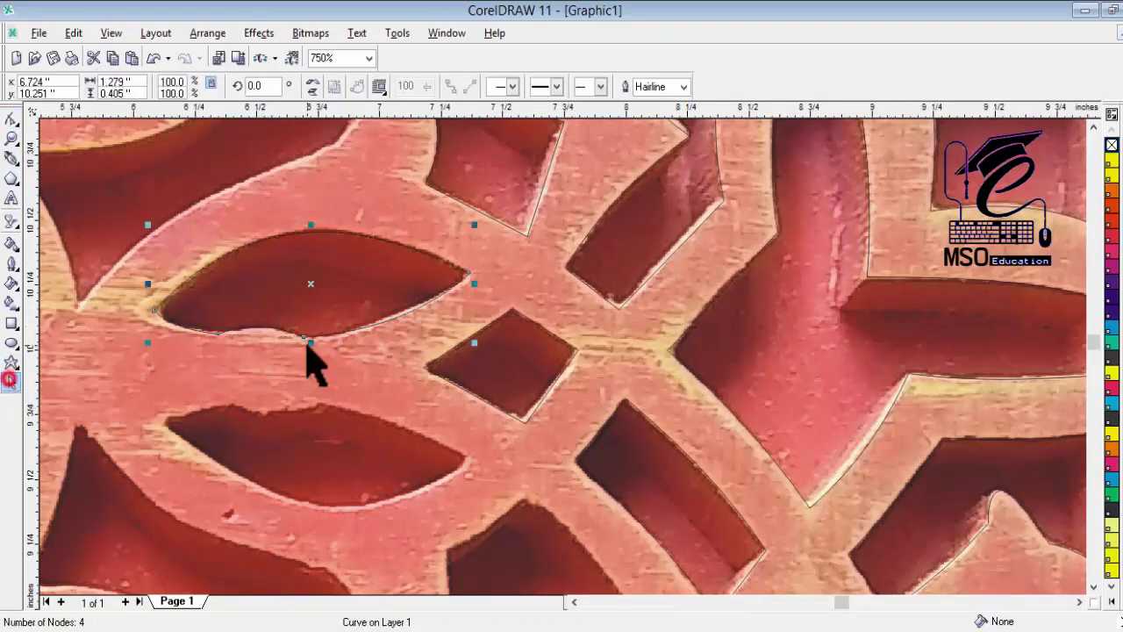
left_click(313, 88)
key("Up")
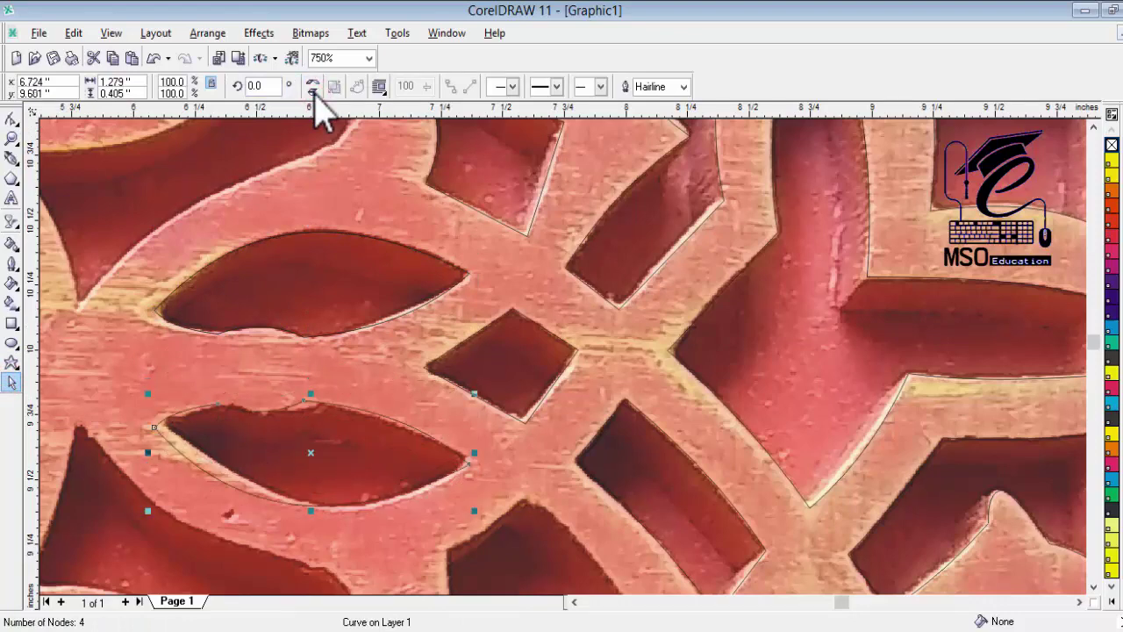
Draw a closed four-node Bezier outline about 1.2 by 0.9 inches around the club-shaped opening above the upper leaf
scroll(351, 321, "down", 2)
scroll(202, 163, "up", 1)
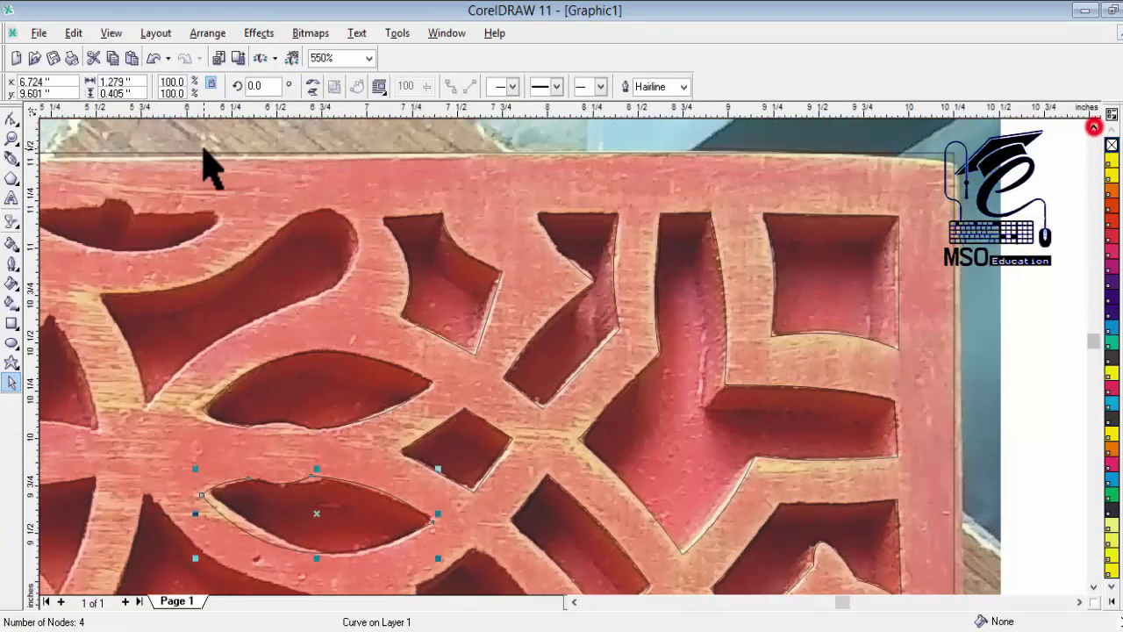
scroll(391, 313, "down", 5)
scroll(371, 301, "up", 4)
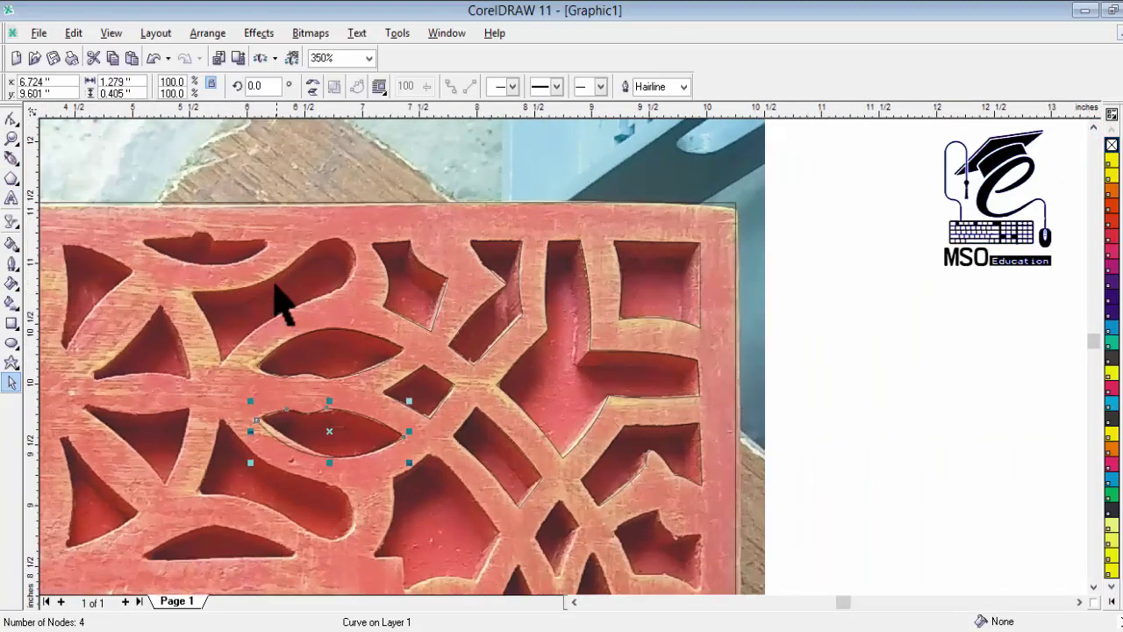
scroll(281, 301, "up", 1)
left_click(12, 158)
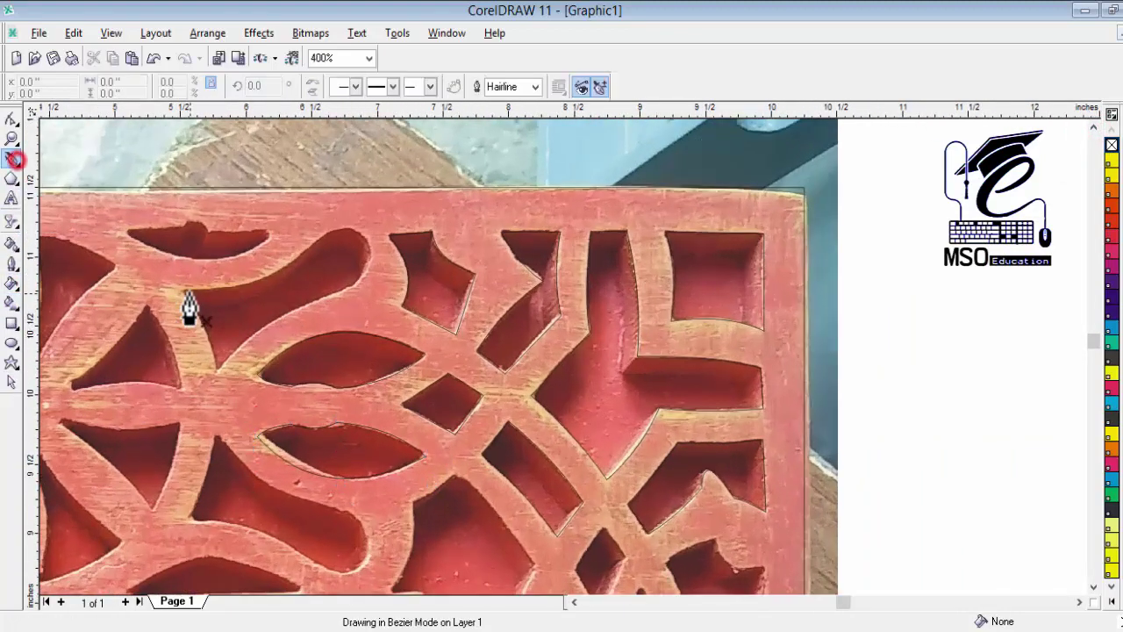
left_click(180, 291)
left_click_drag(309, 247, 354, 234)
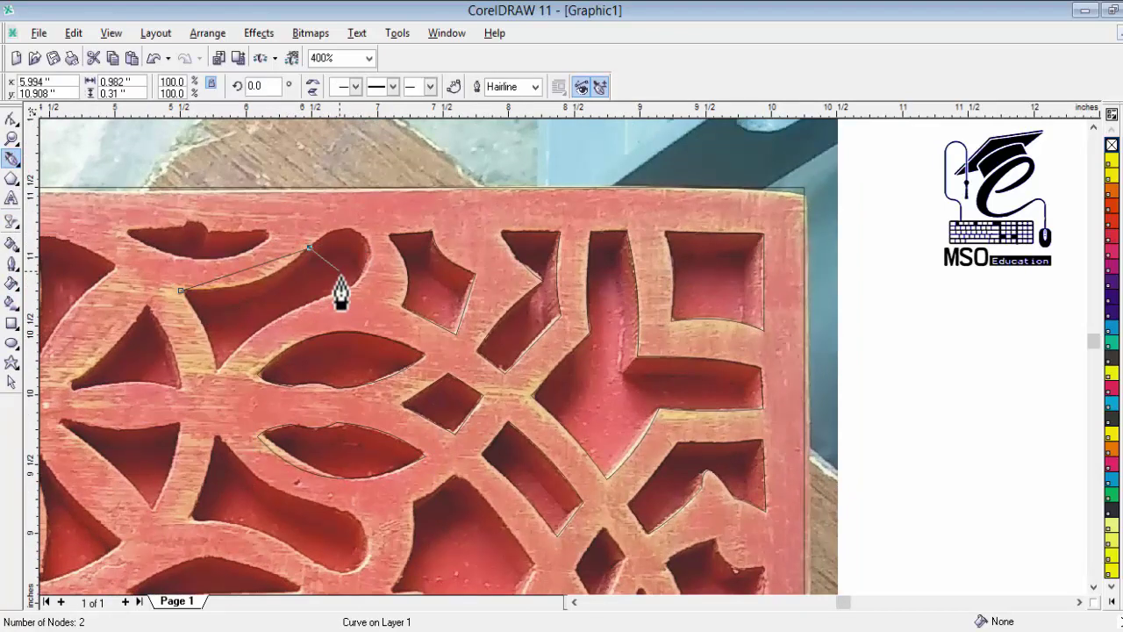
left_click(216, 372)
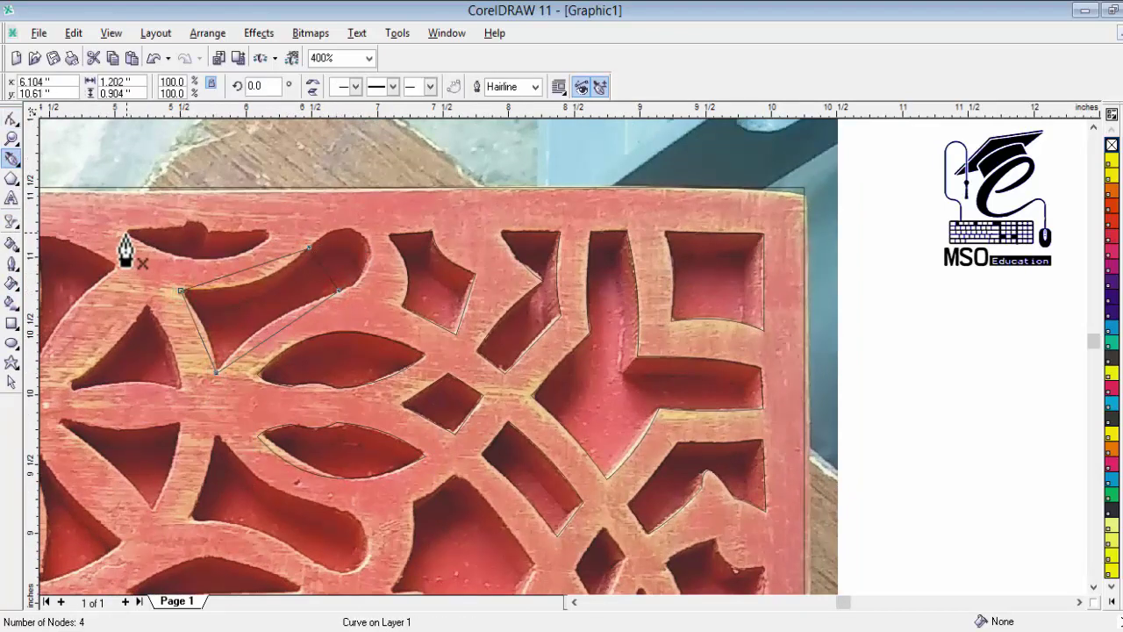
Draw a two-node outline about 1.04 inches wide between the tips of the small crescent opening near the upper border
left_click(125, 234)
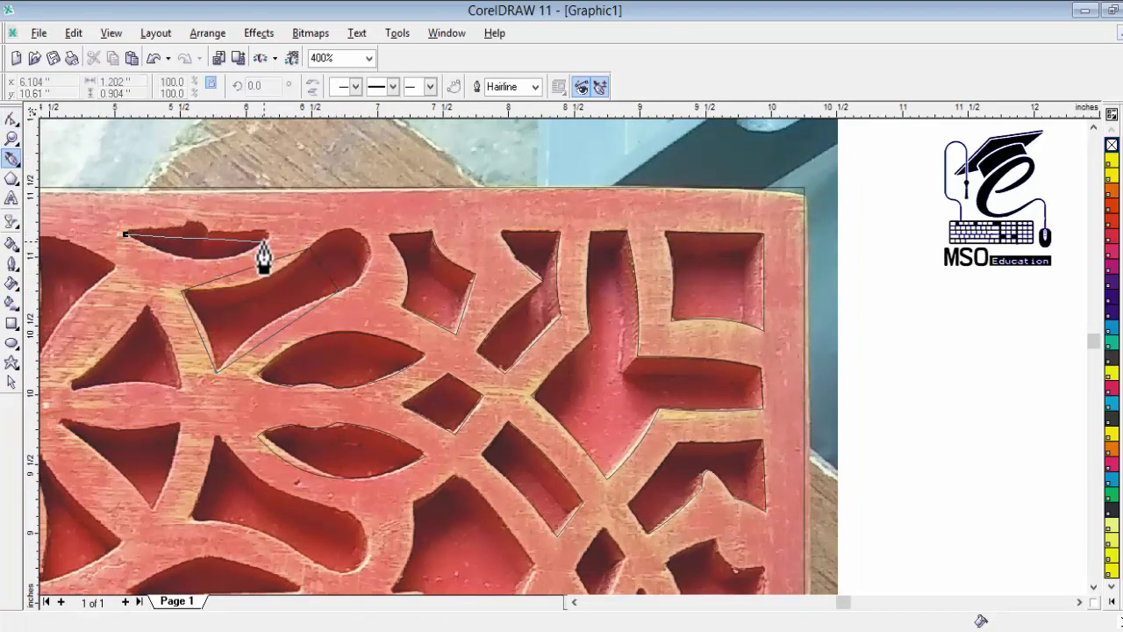
scroll(229, 322, "down", 1)
scroll(225, 307, "up", 2)
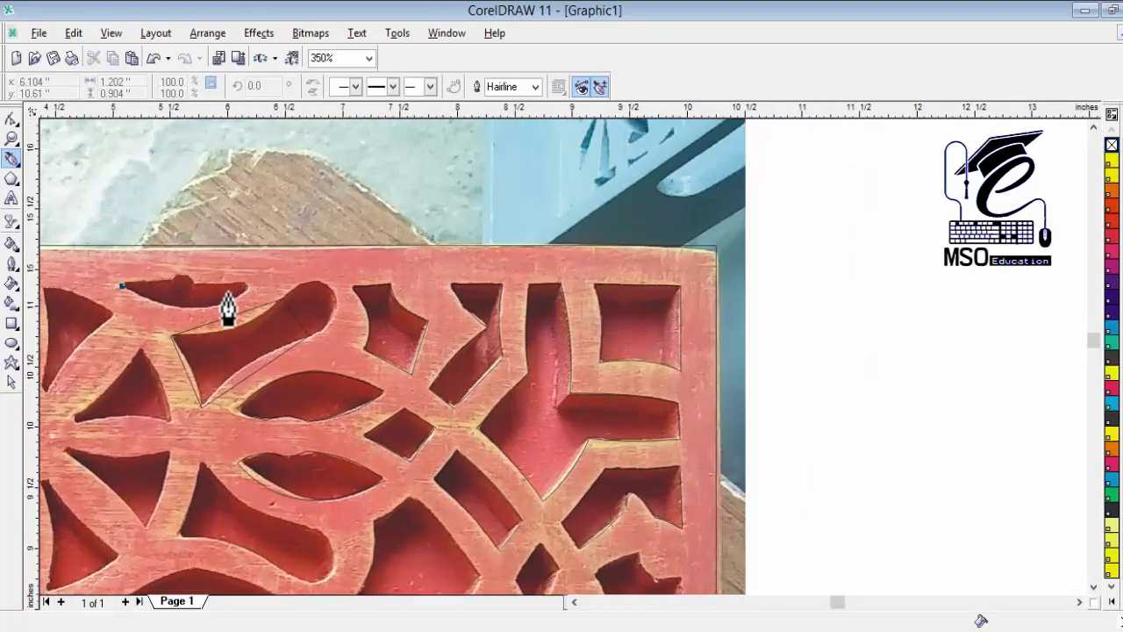
left_click(243, 290)
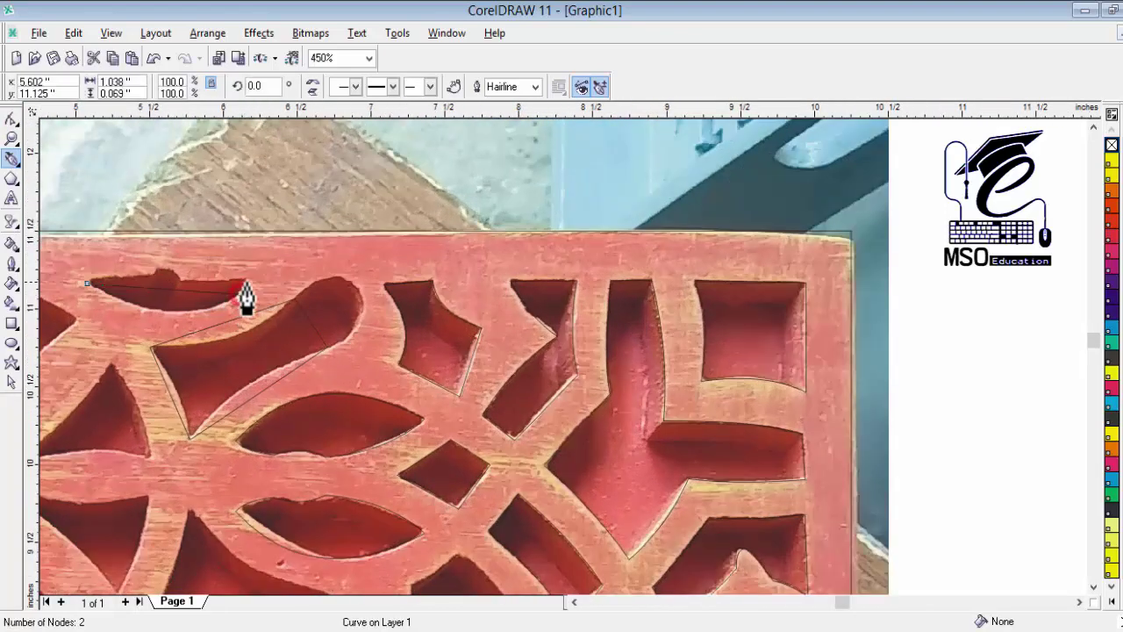
Bend the crescent outline's lower edge along the carving and refit its two end nodes and curve handles
left_click(11, 117)
left_click_drag(166, 290, 164, 308)
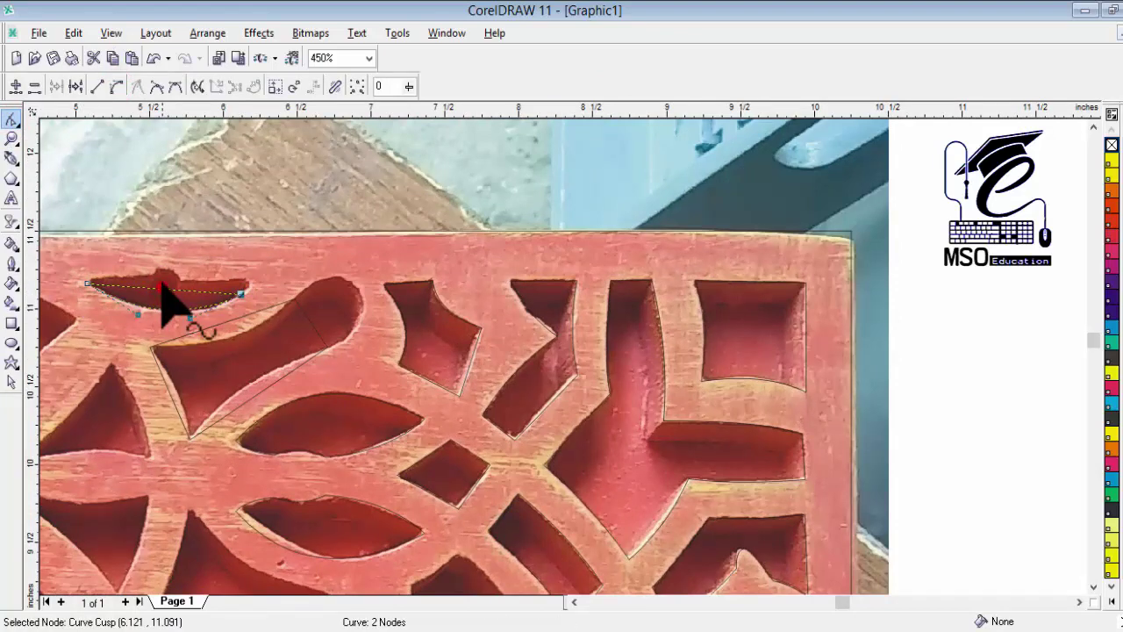
left_click_drag(242, 293, 206, 319)
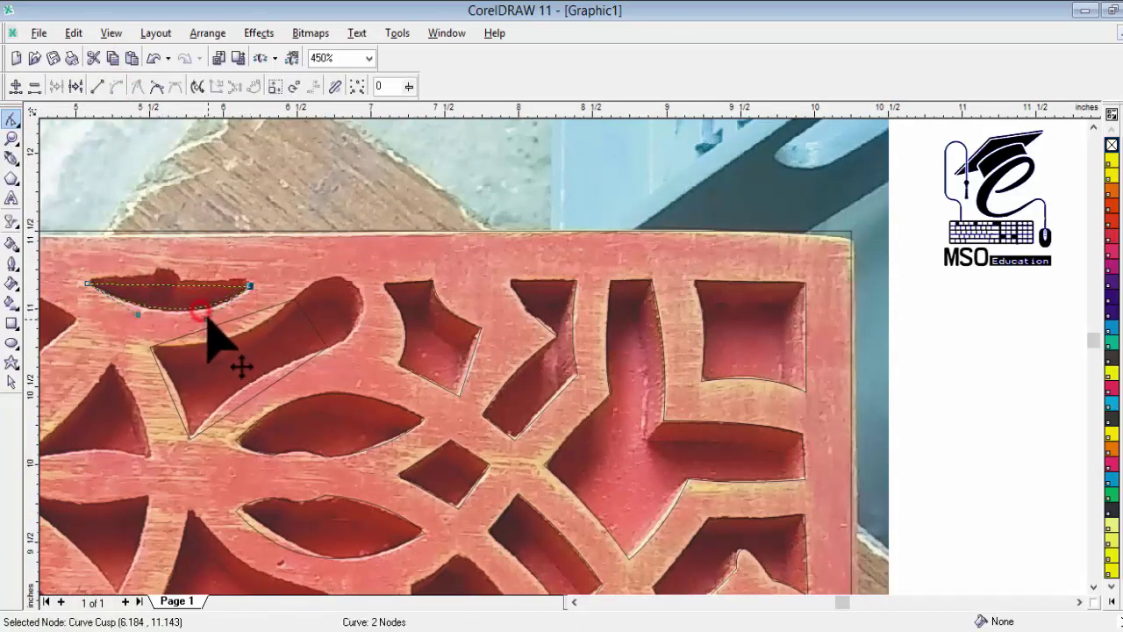
left_click_drag(88, 283, 88, 278)
left_click_drag(139, 310, 134, 317)
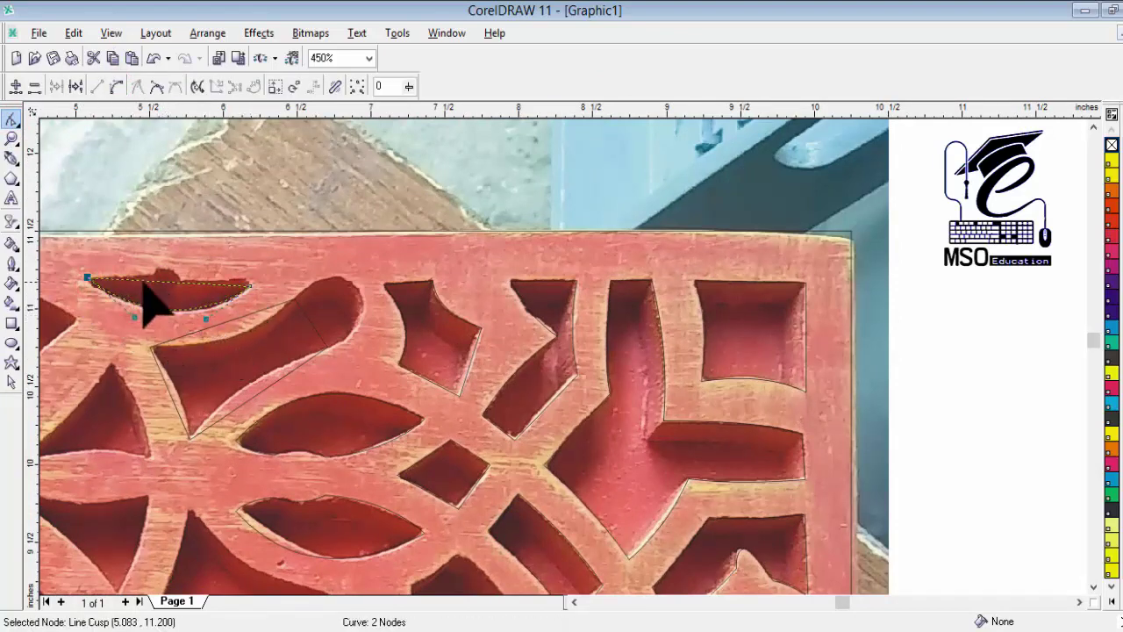
left_click_drag(250, 287, 250, 280)
left_click_drag(206, 318, 212, 328)
left_click(133, 317)
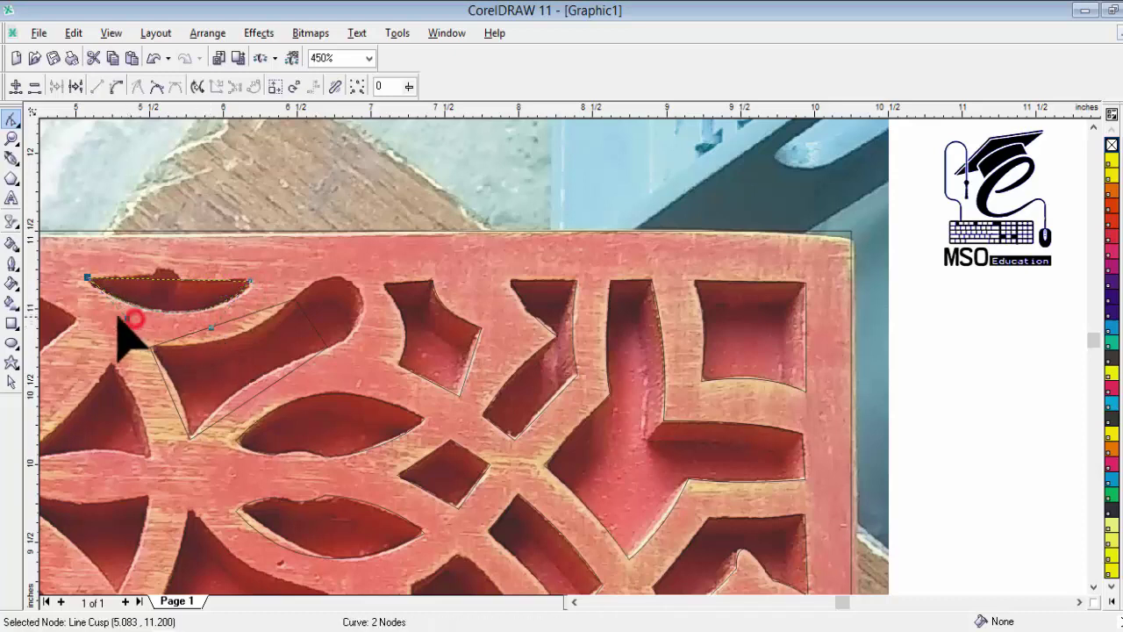
Curve the club-shaped outline's left edge inward and shape its far end into a round lobe following the carving
left_click(170, 395)
left_click(116, 86)
left_click_drag(169, 390, 173, 387)
left_click(301, 319)
left_click_drag(303, 321, 397, 315)
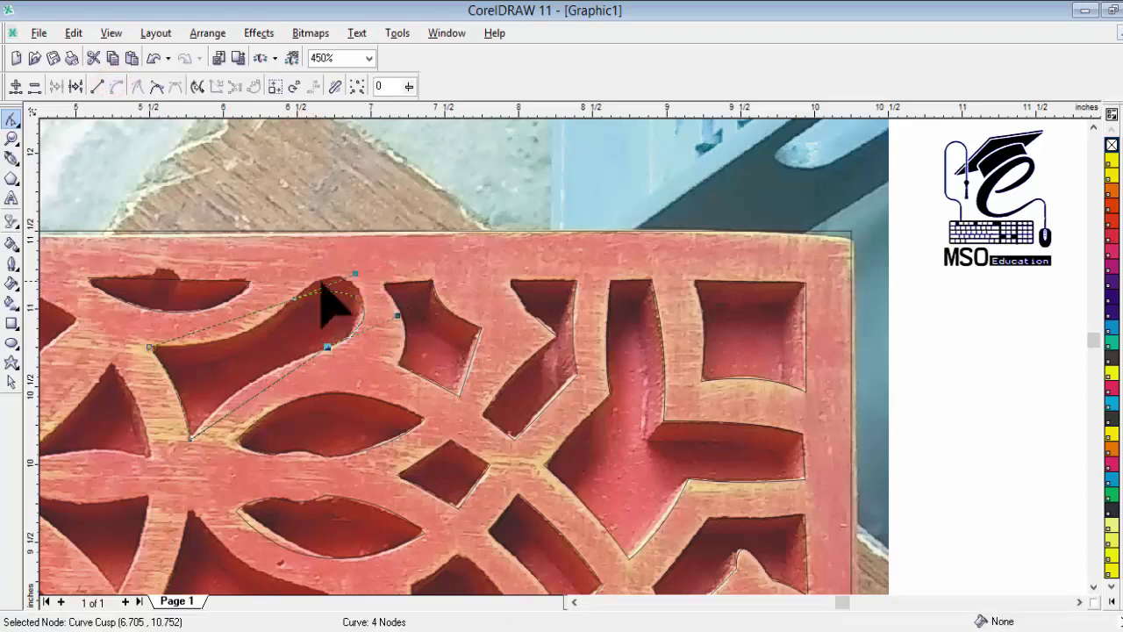
left_click_drag(353, 272, 346, 255)
Convert the club-shaped outline's long lower and upper edges to curves and bend them inward along the carving
left_click(269, 383)
left_click(116, 86)
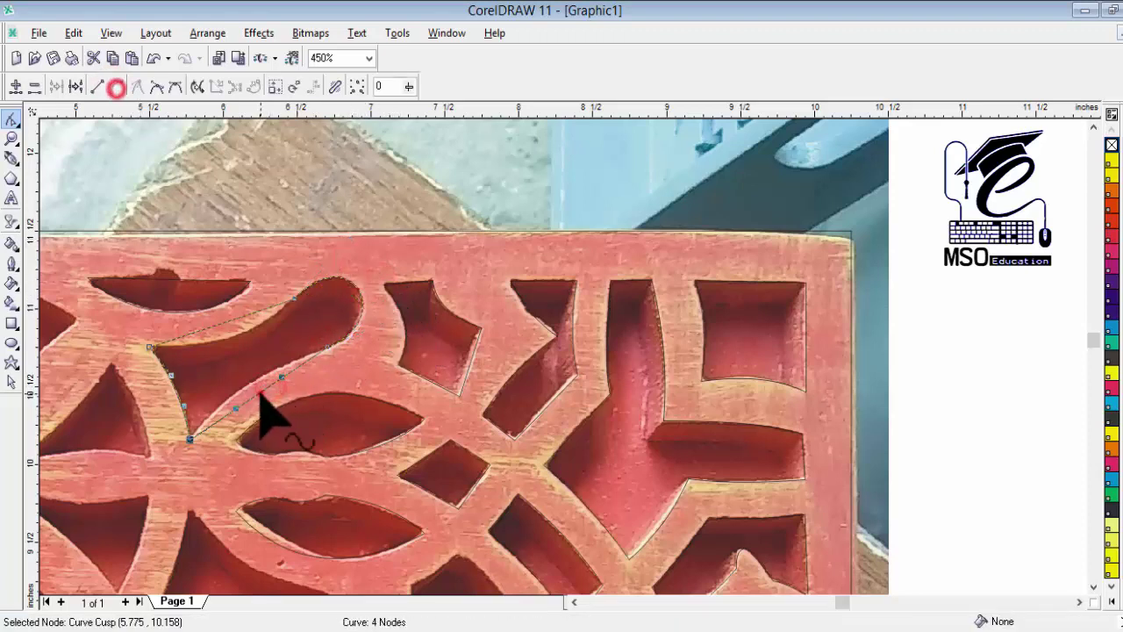
left_click(217, 321)
left_click(117, 86)
left_click_drag(223, 322, 224, 337)
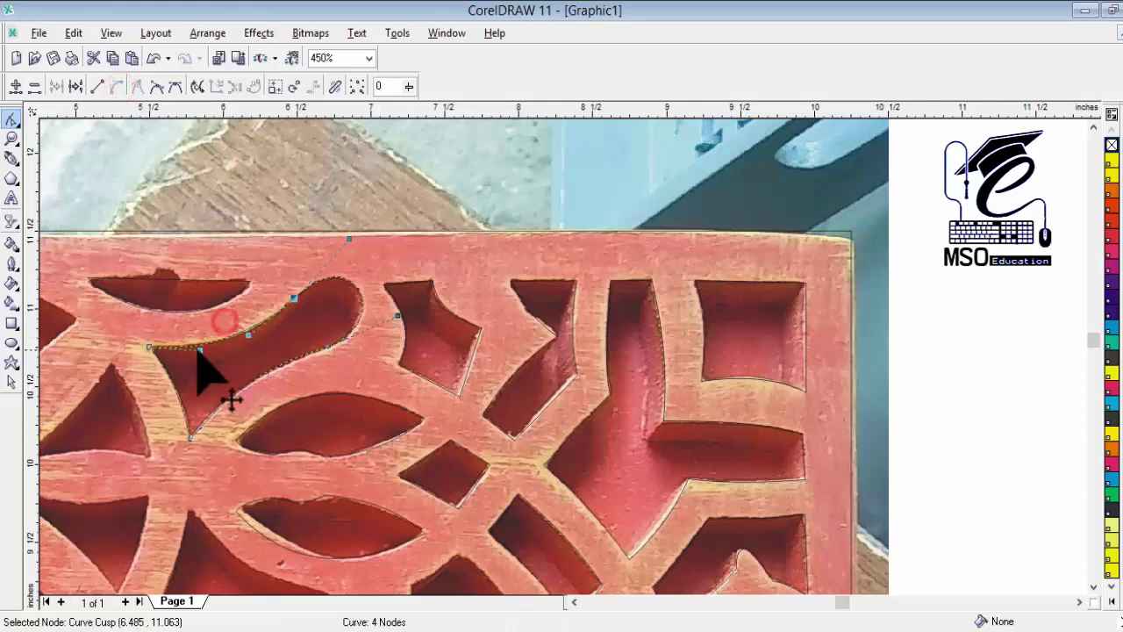
Place a copy of the club-shaped outline over the matching opening below the lower leaf, rotated to 310.532 degrees
scroll(224, 434, "down", 1)
left_click(12, 119)
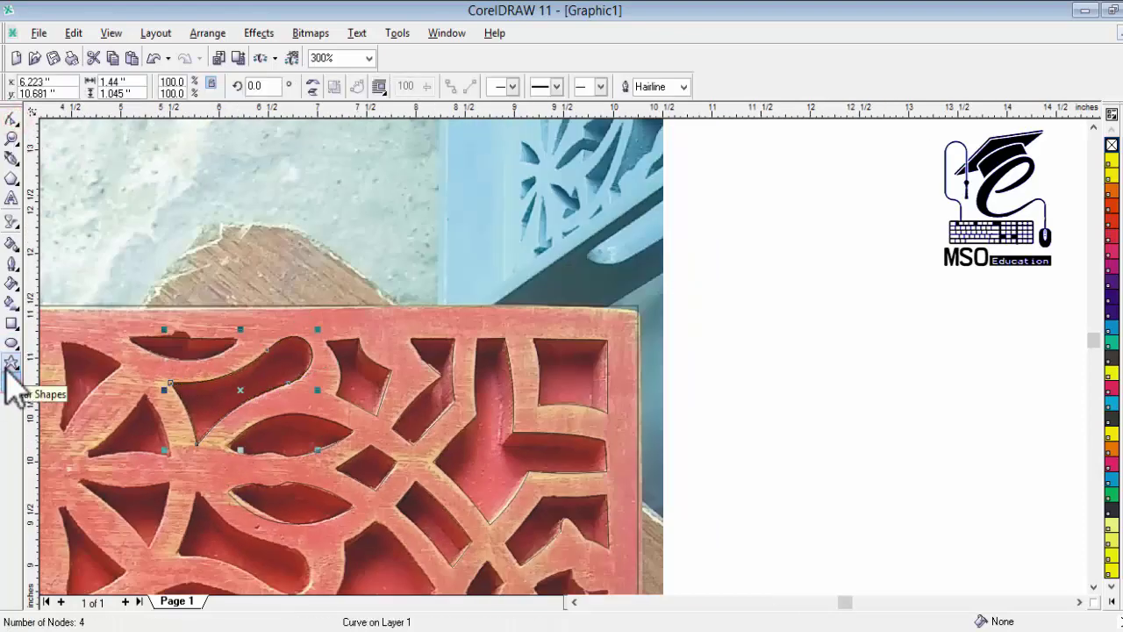
key("Down")
key("Down")
key("Down")
key("Down")
key("Down")
key("Down")
key("Down")
key("Down")
key("Down")
key("Down")
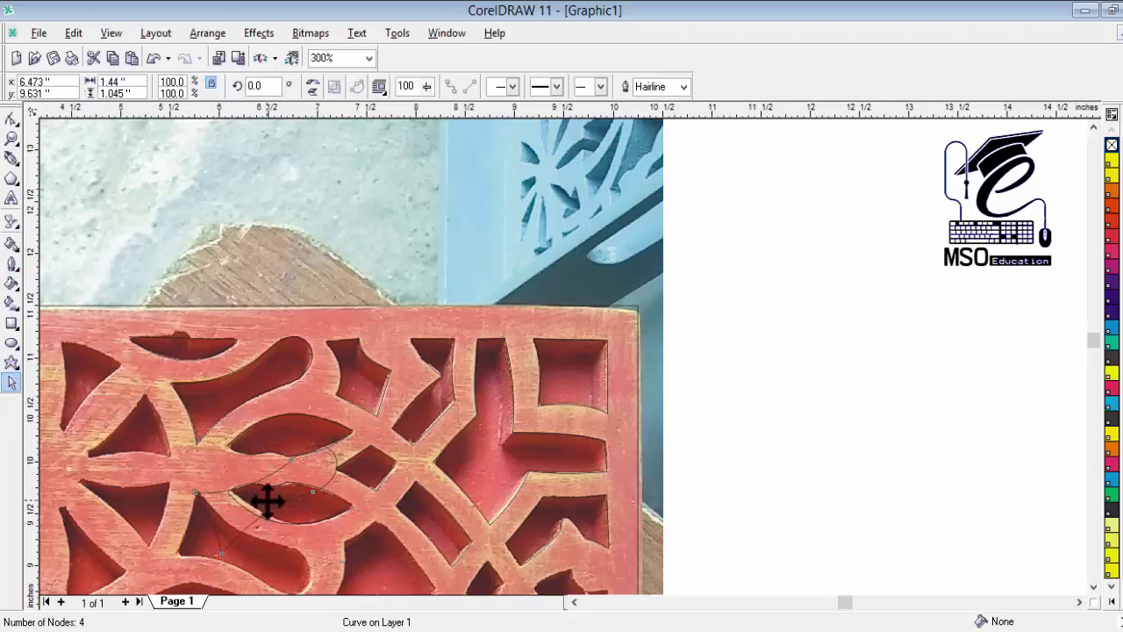
left_click_drag(343, 558, 246, 535)
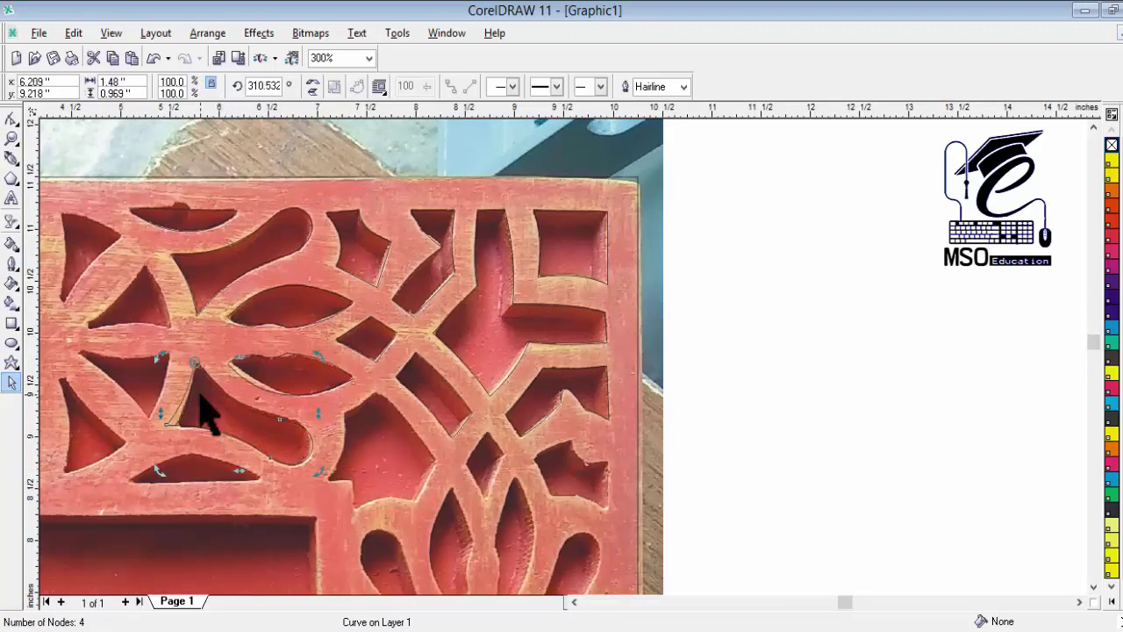
Refit the copied club-shaped outline's nodes and edges to the lower opening's corners and rounded end
scroll(277, 452, "down", 1)
scroll(264, 425, "up", 2)
left_click(11, 120)
left_click_drag(172, 443, 182, 443)
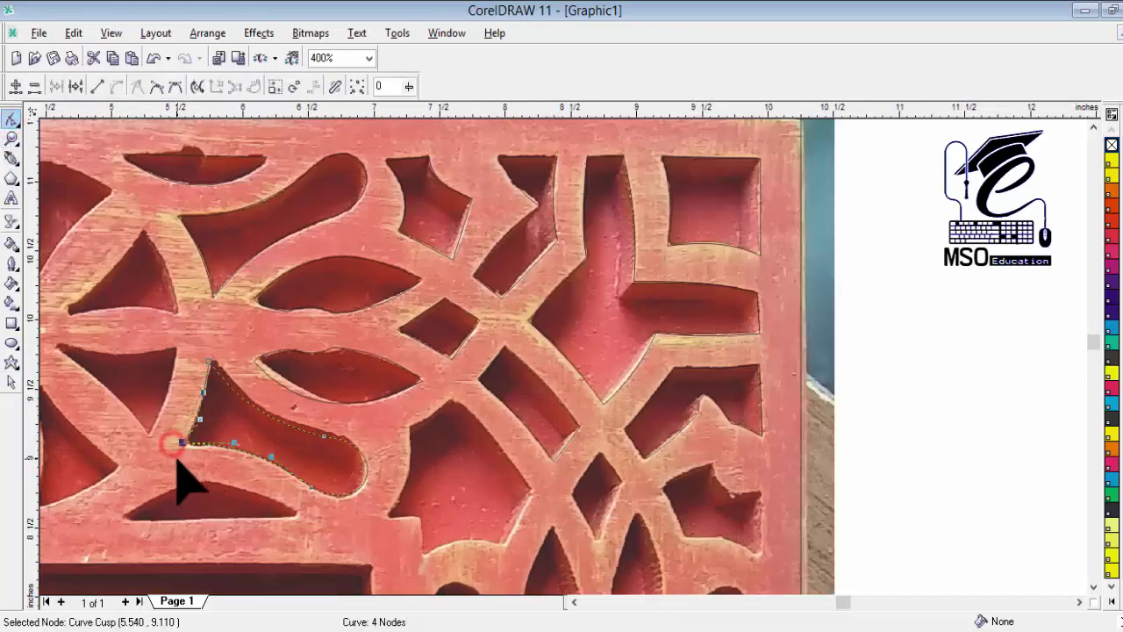
left_click_drag(324, 435, 326, 432)
left_click_drag(236, 397, 225, 374)
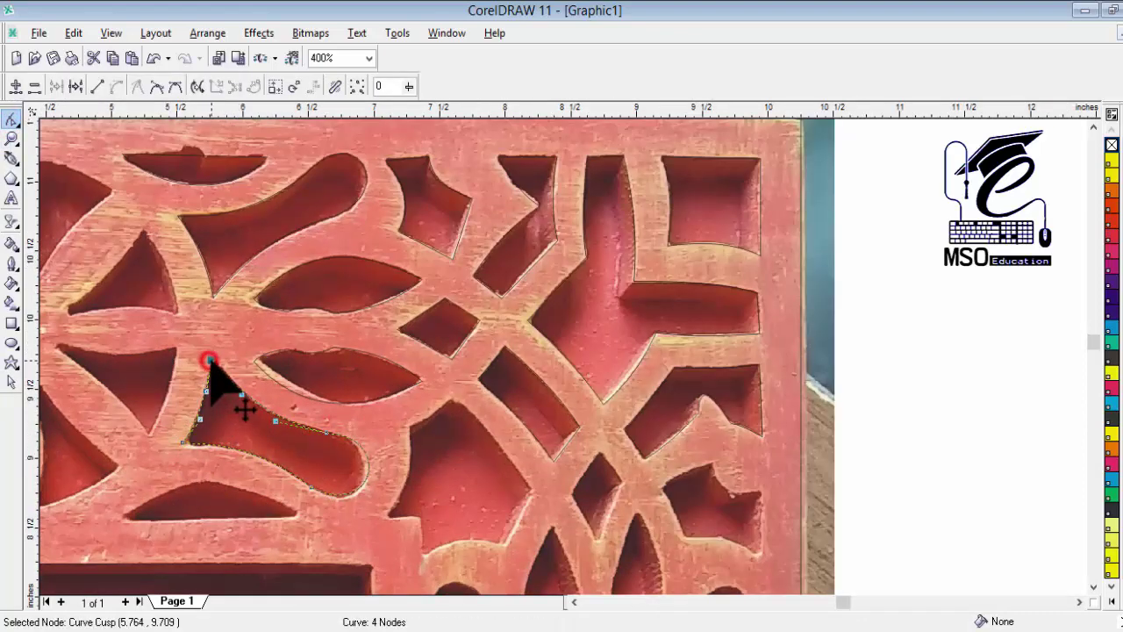
left_click_drag(312, 490, 395, 437)
left_click(11, 119)
Place a copy of the small kite-shaped outline over the notched five-cornered opening near the right border and rotate it to match
scroll(346, 375, "down", 3)
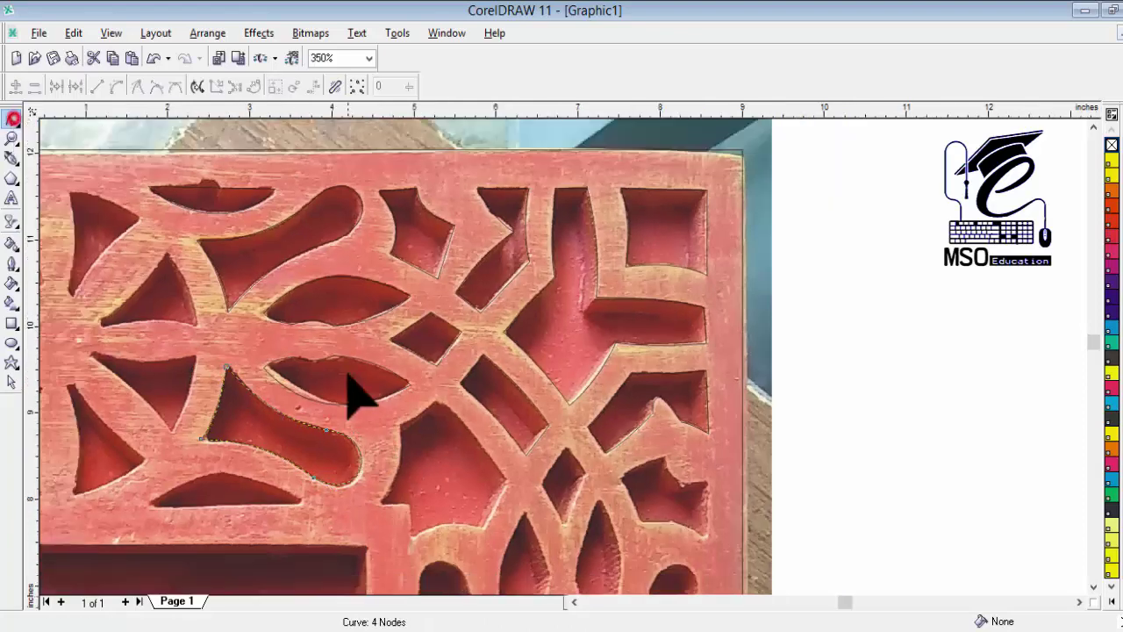
left_click(1091, 586)
left_click(1091, 586)
left_click(1090, 586)
left_click(1093, 129)
left_click(1093, 130)
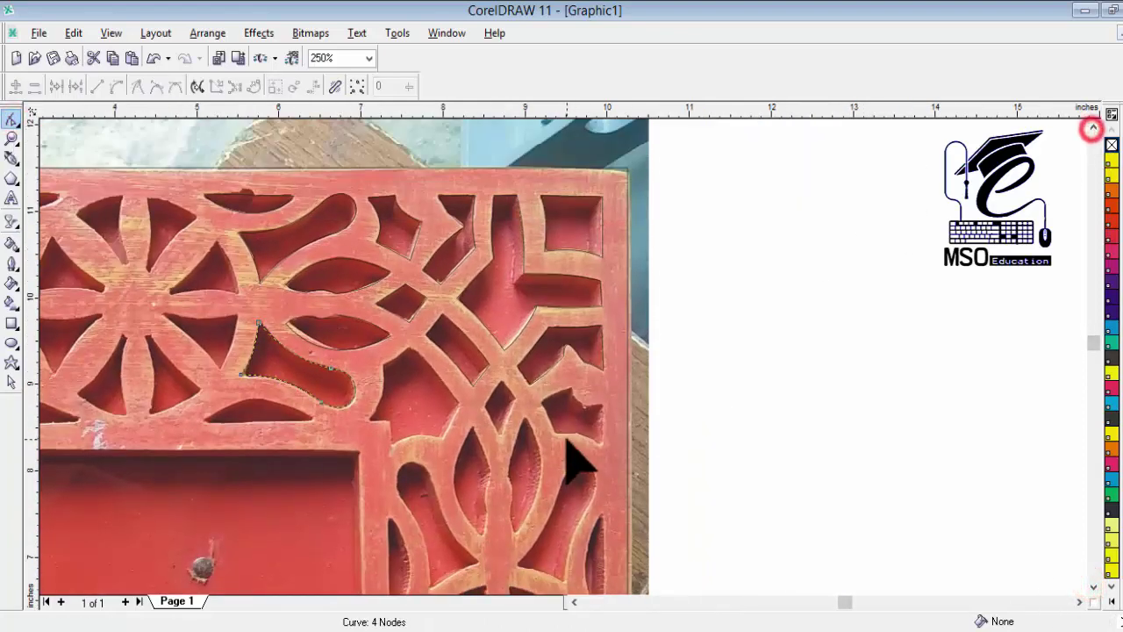
left_click(393, 242)
left_click(11, 382)
left_click_drag(393, 228, 521, 441)
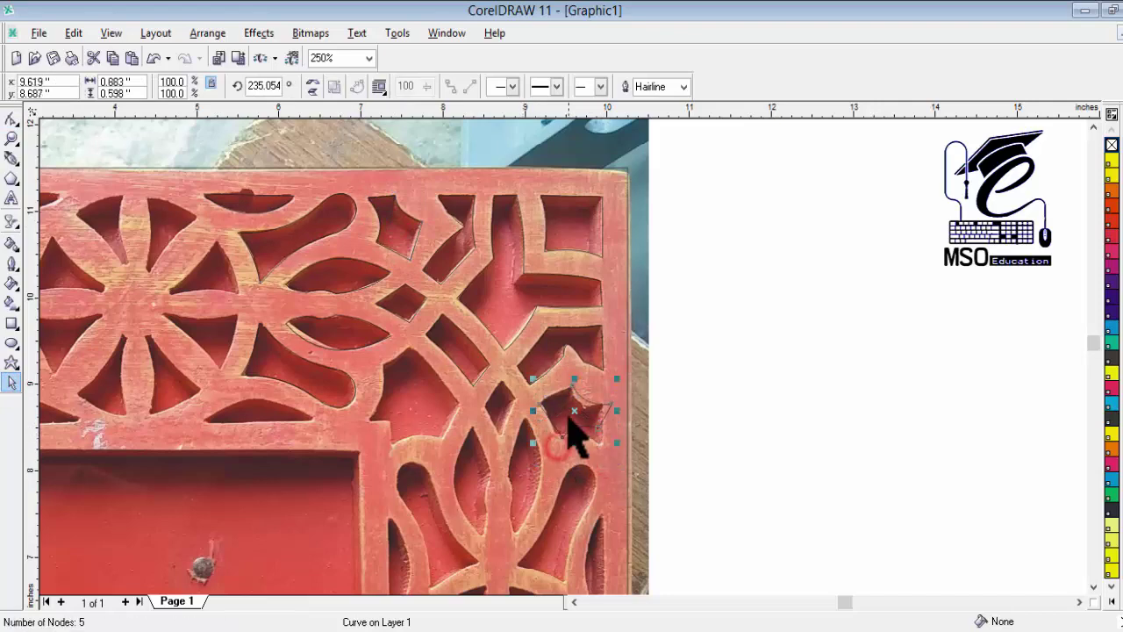
left_click_drag(611, 451, 657, 471)
Move the copied kite outline's five corner nodes onto the notched opening's carved corners
scroll(641, 435, "up", 3)
left_click(10, 119)
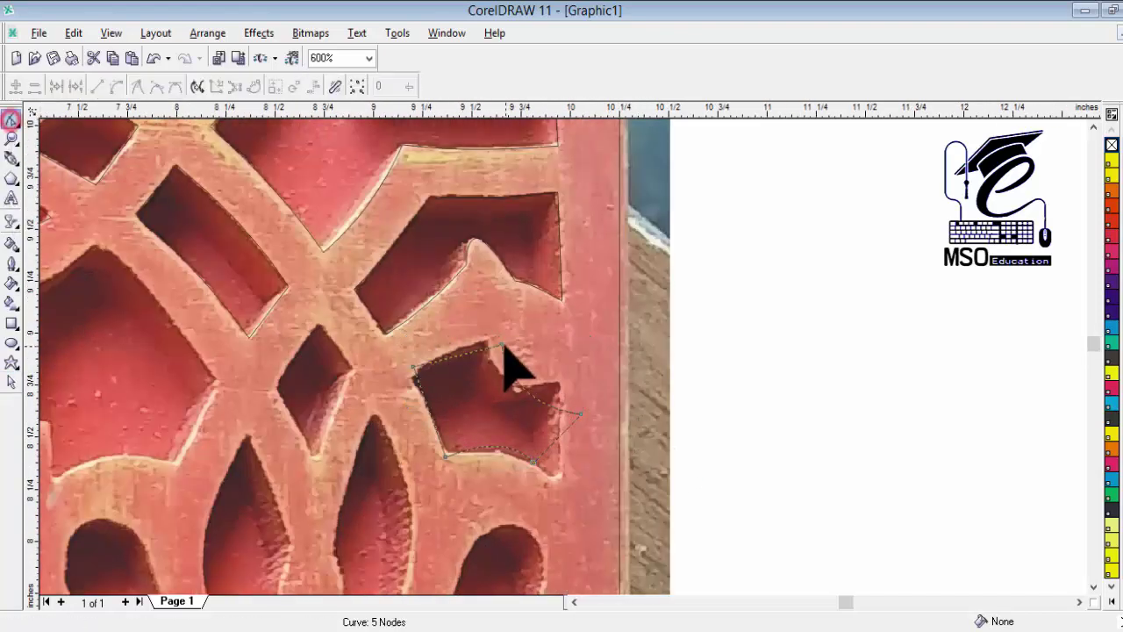
left_click_drag(502, 345, 486, 342)
left_click_drag(413, 367, 412, 380)
left_click_drag(446, 457, 447, 453)
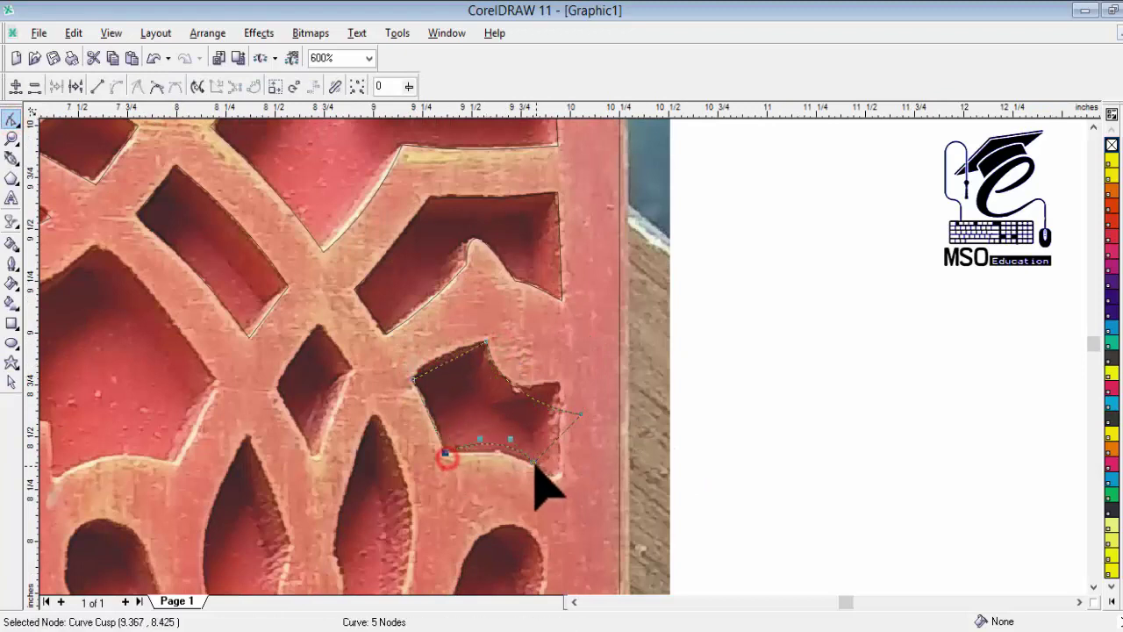
left_click_drag(535, 462, 553, 479)
left_click_drag(580, 413, 512, 392)
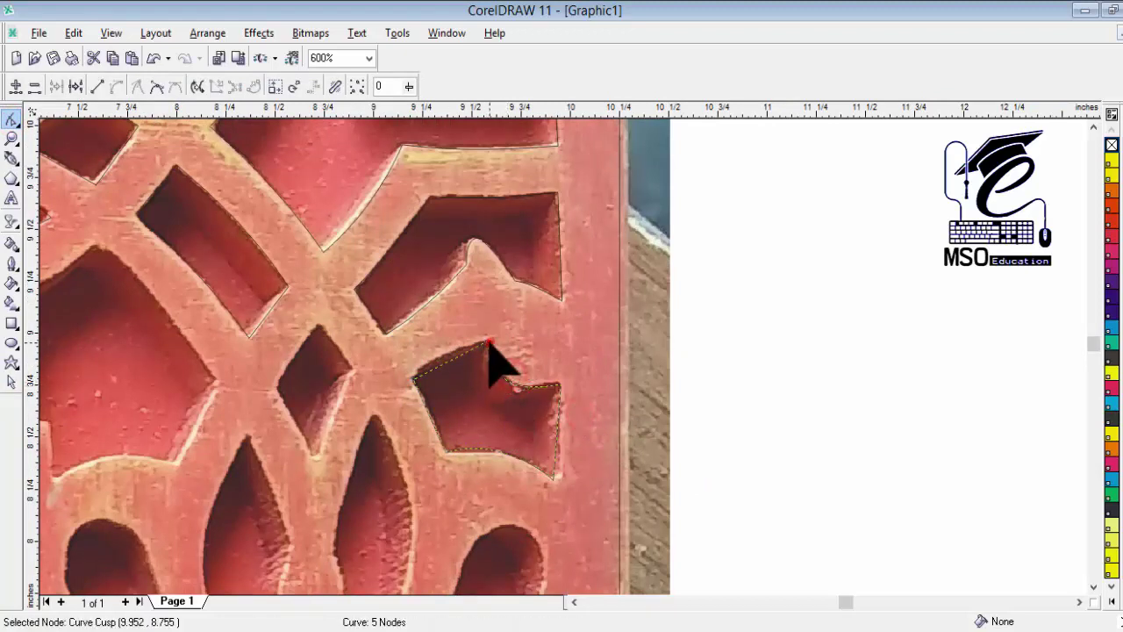
Place a copy of the small diamond outline over the lower diamond opening, rotated to 92.508 degrees
left_click(413, 379)
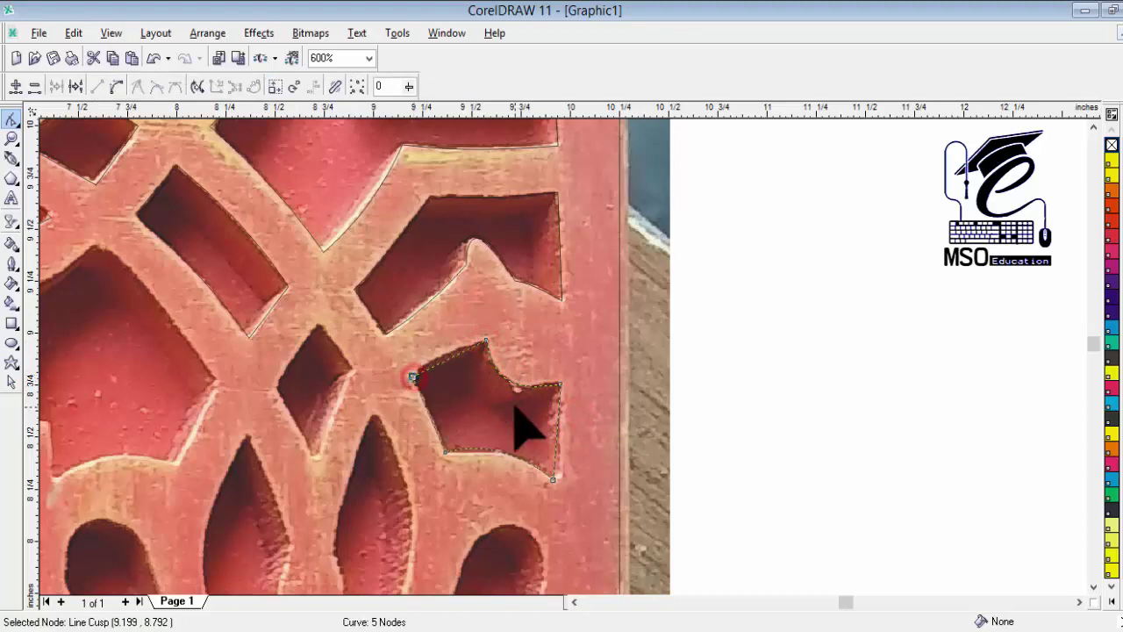
scroll(509, 448, "down", 3)
scroll(501, 492, "up", 2)
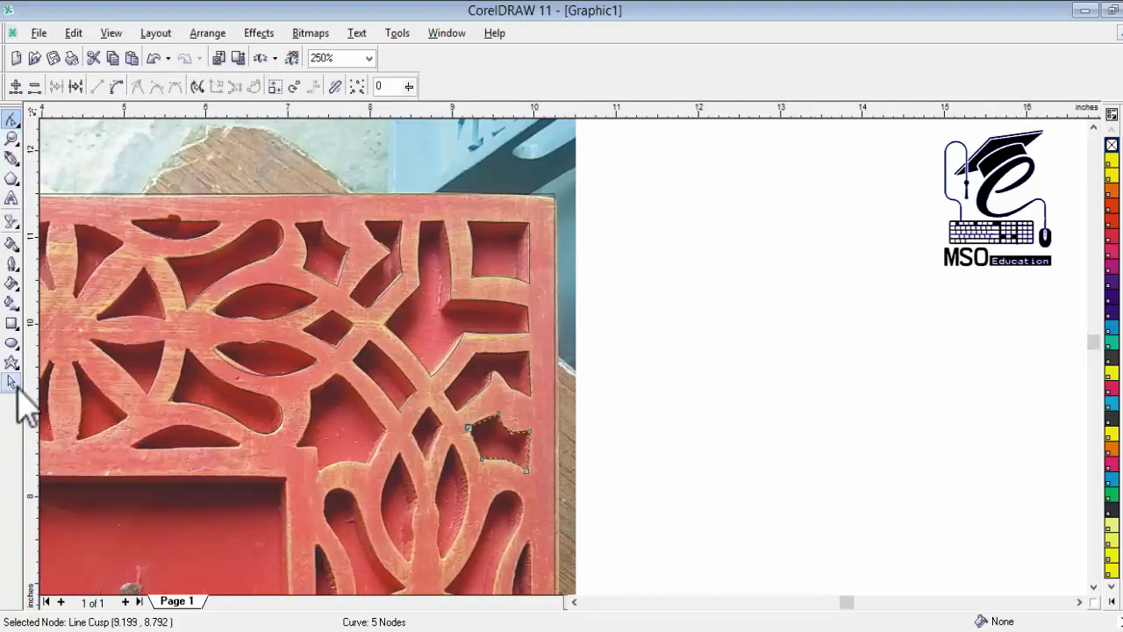
left_click(13, 384)
left_click(338, 341)
left_click_drag(331, 330, 399, 406)
right_click(428, 432)
left_click(427, 432)
scroll(441, 443, "up", 2)
left_click_drag(413, 468, 416, 470)
key("F10")
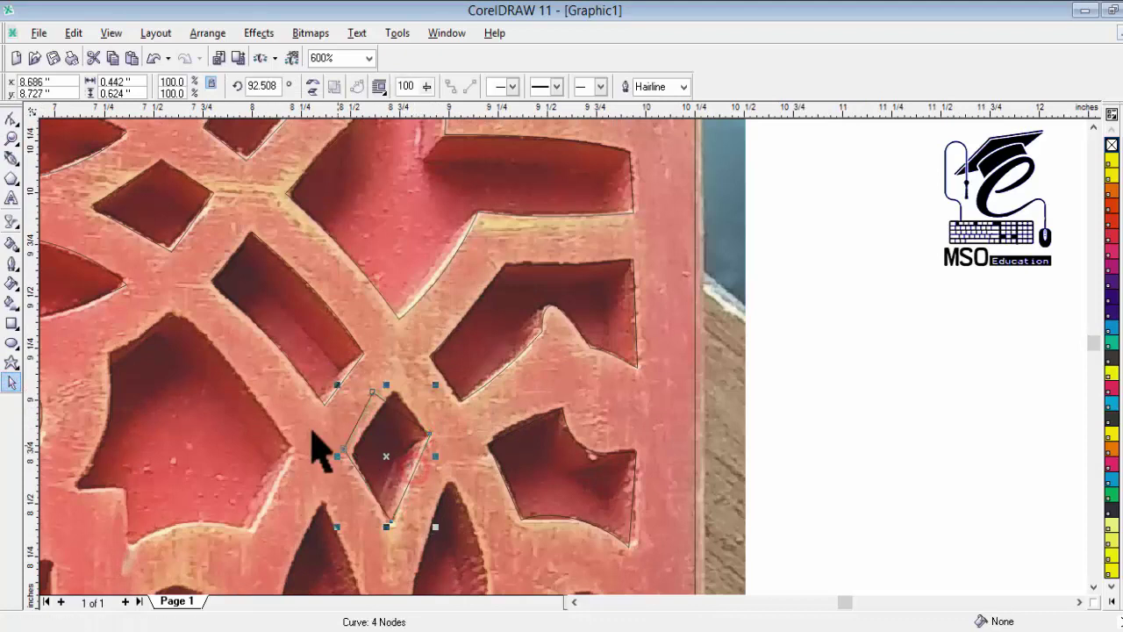
Move the copied diamond outline's four corner nodes onto the lower diamond opening's carved corners
left_click(10, 120)
left_click_drag(344, 449, 353, 459)
left_click_drag(372, 392, 393, 394)
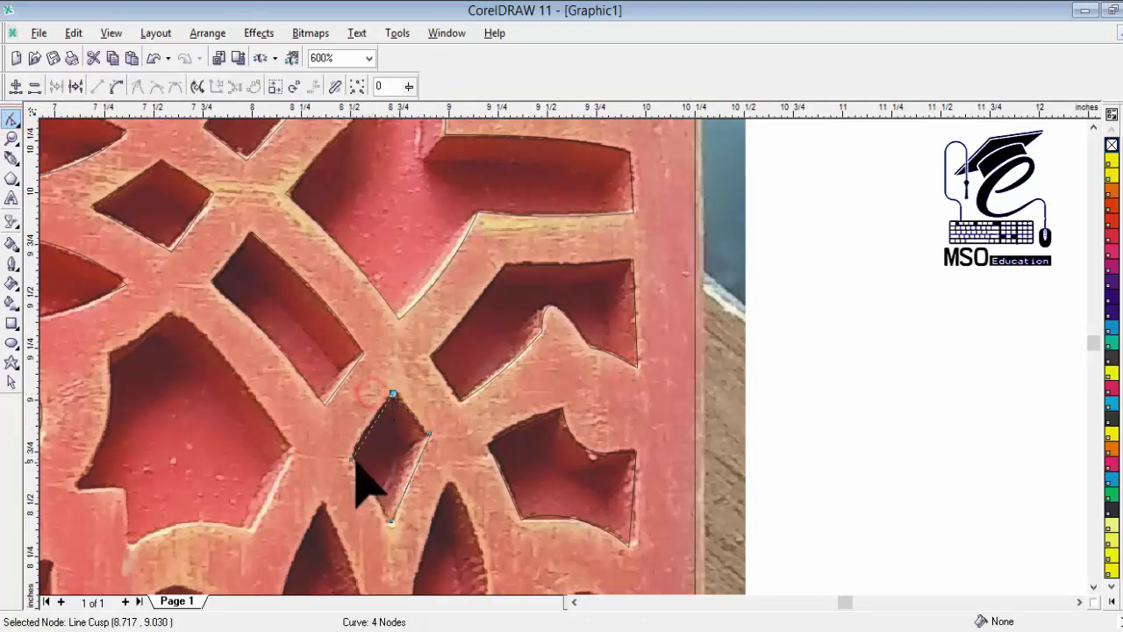
left_click_drag(352, 459, 350, 455)
left_click_drag(429, 433, 431, 436)
left_click_drag(392, 521, 389, 522)
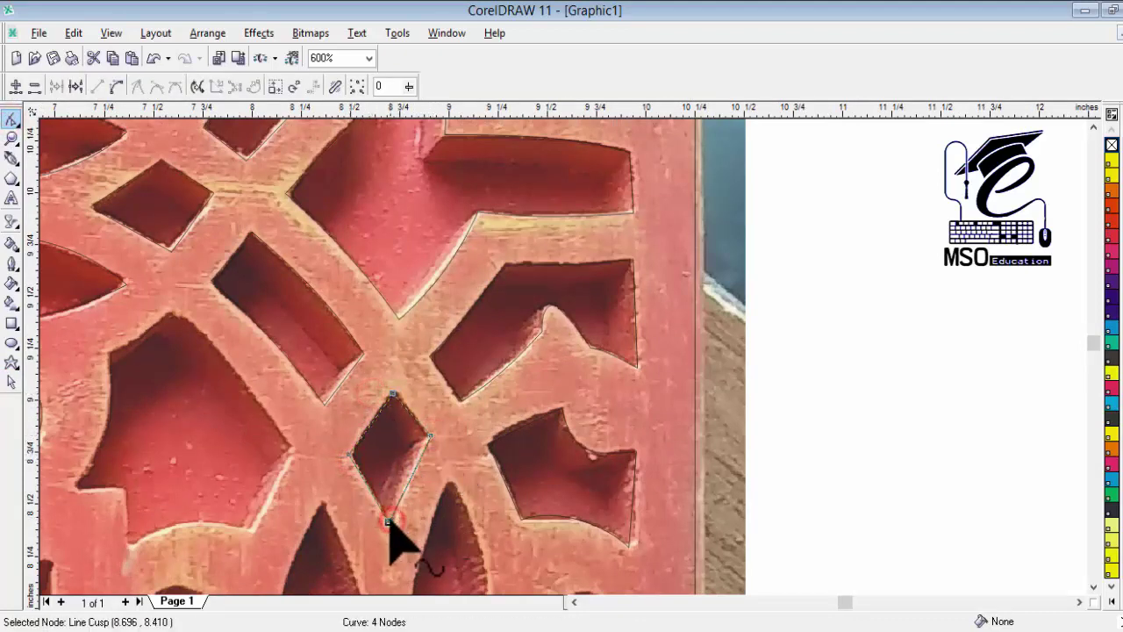
Select the two leaf, two club and two crescent outlines in the upper border and place copies over the right border's matching openings
scroll(390, 525, "down", 2)
left_click(11, 118)
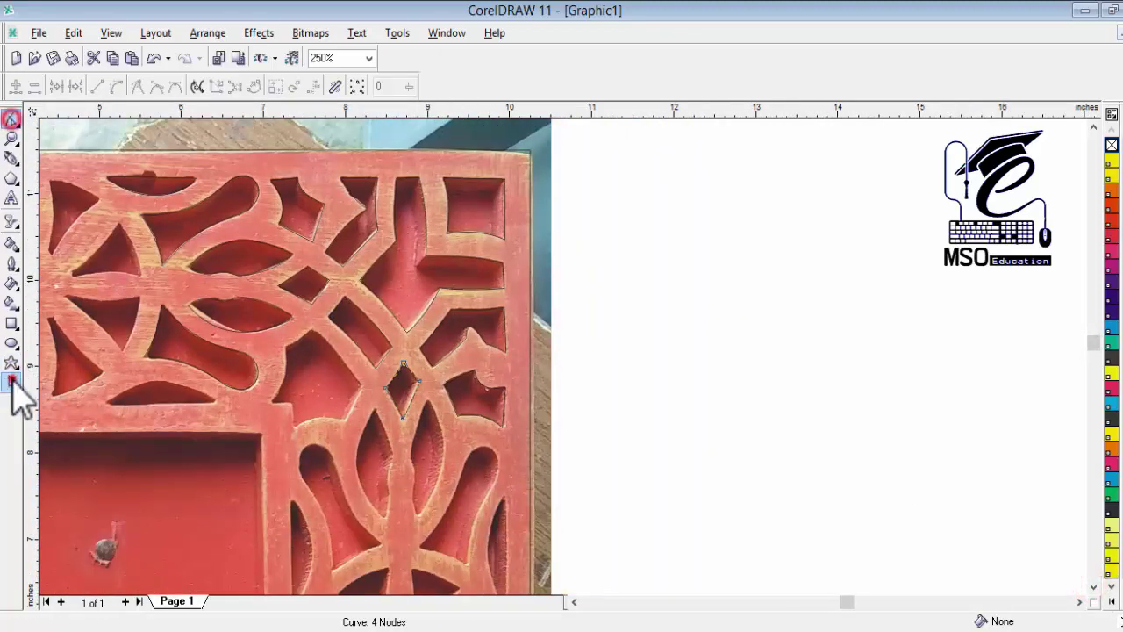
left_click(11, 382)
left_click(251, 289)
left_click(238, 308, "shift")
left_click(210, 237, "shift")
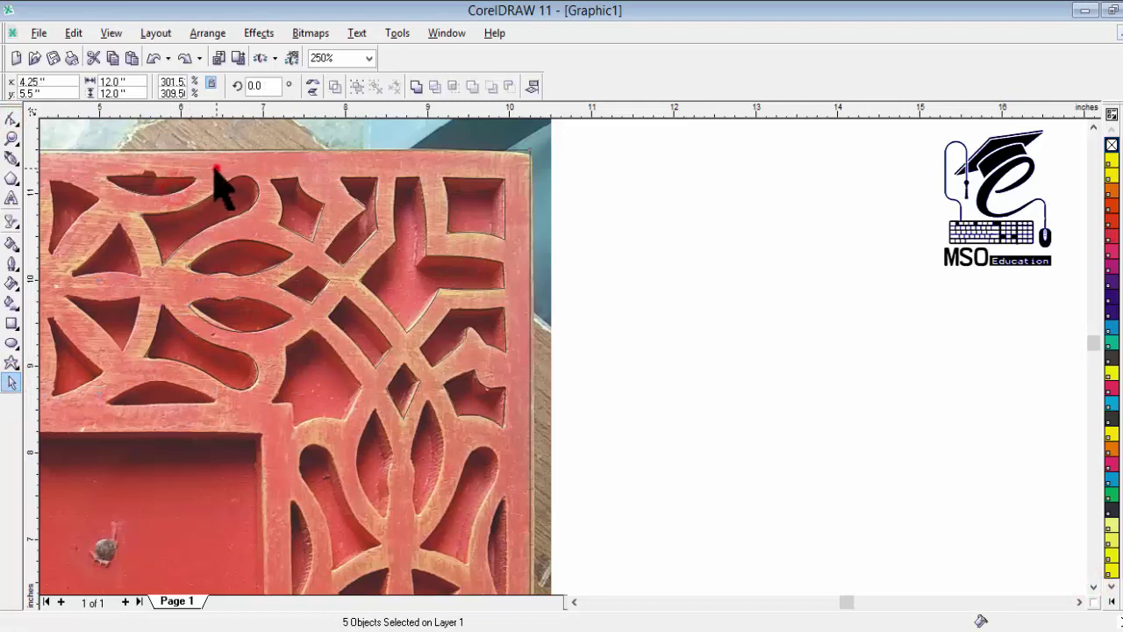
left_click(184, 183)
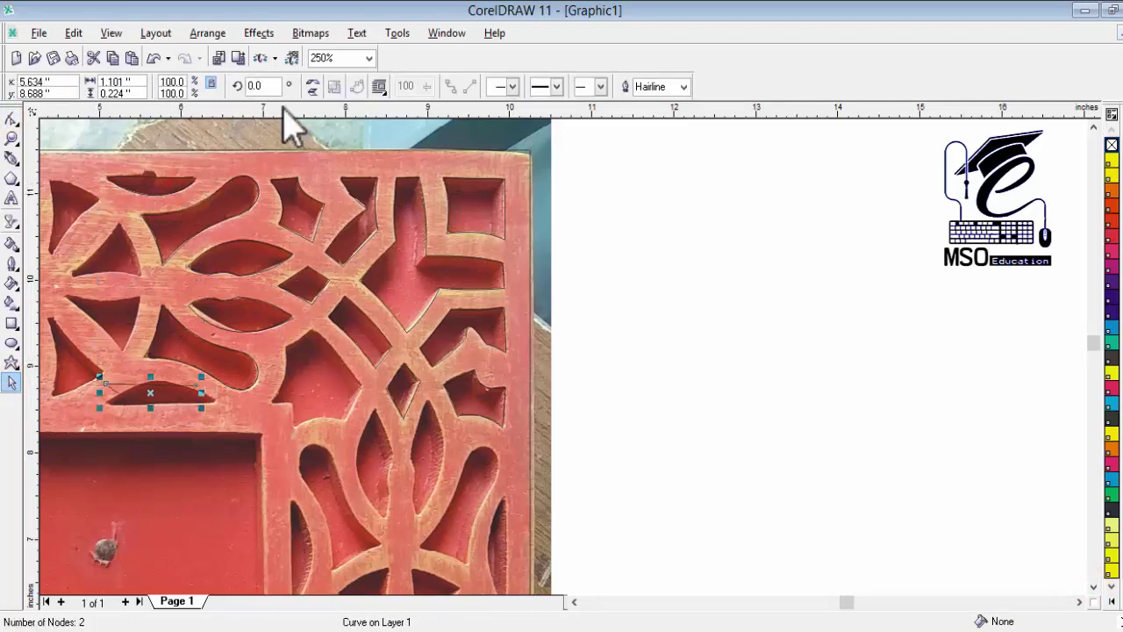
left_click(213, 360, "shift")
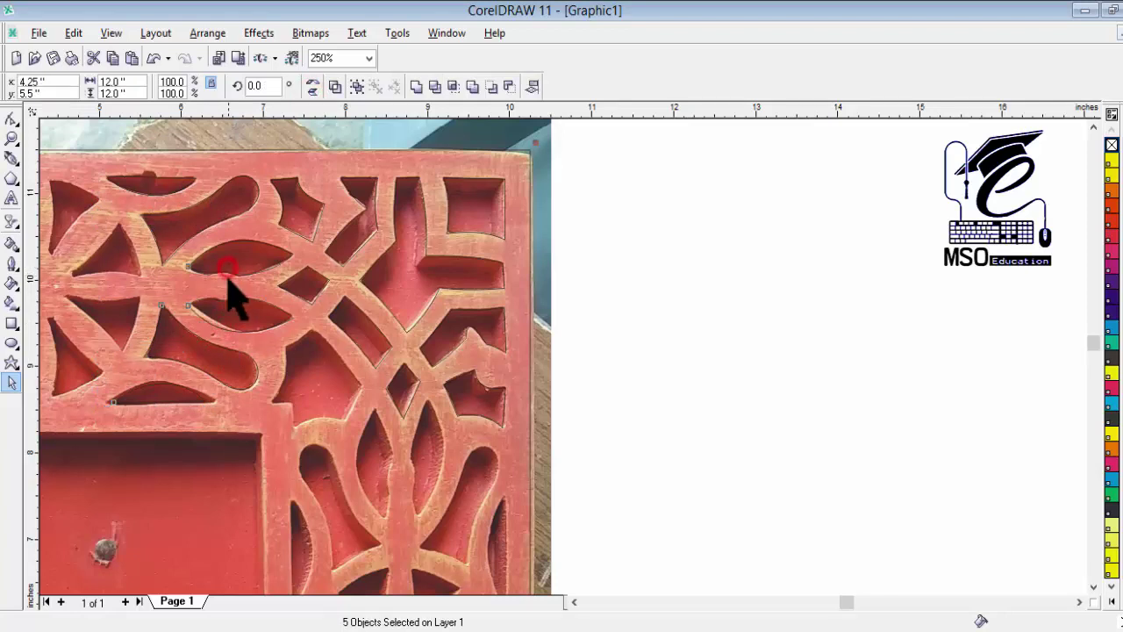
left_click(167, 186, "shift")
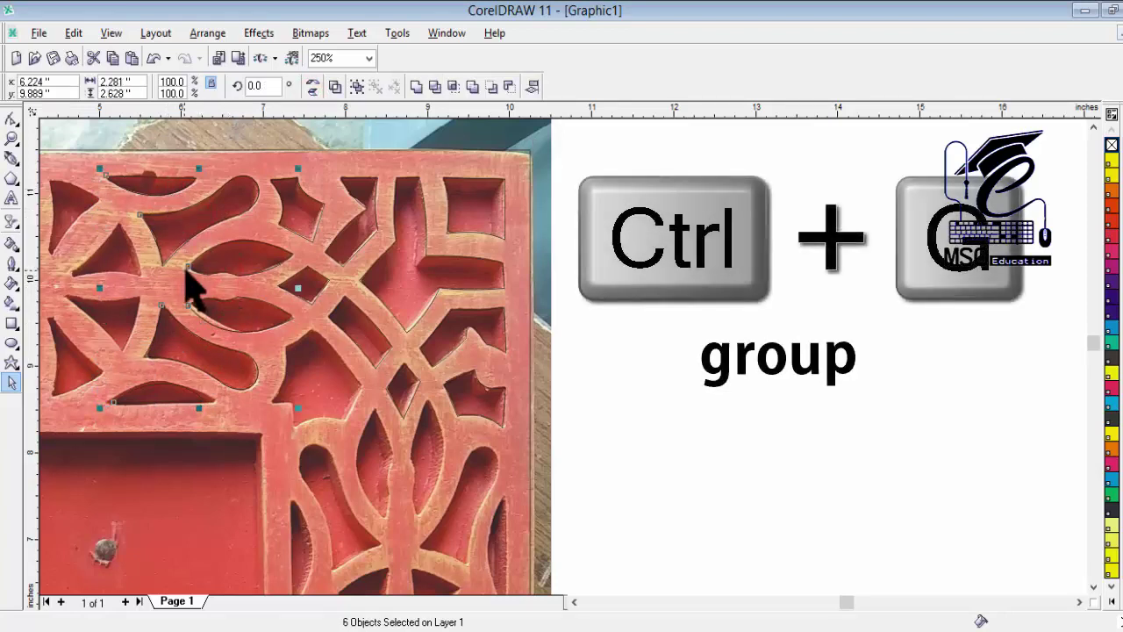
left_click_drag(201, 295, 421, 423)
key("ctrl+v")
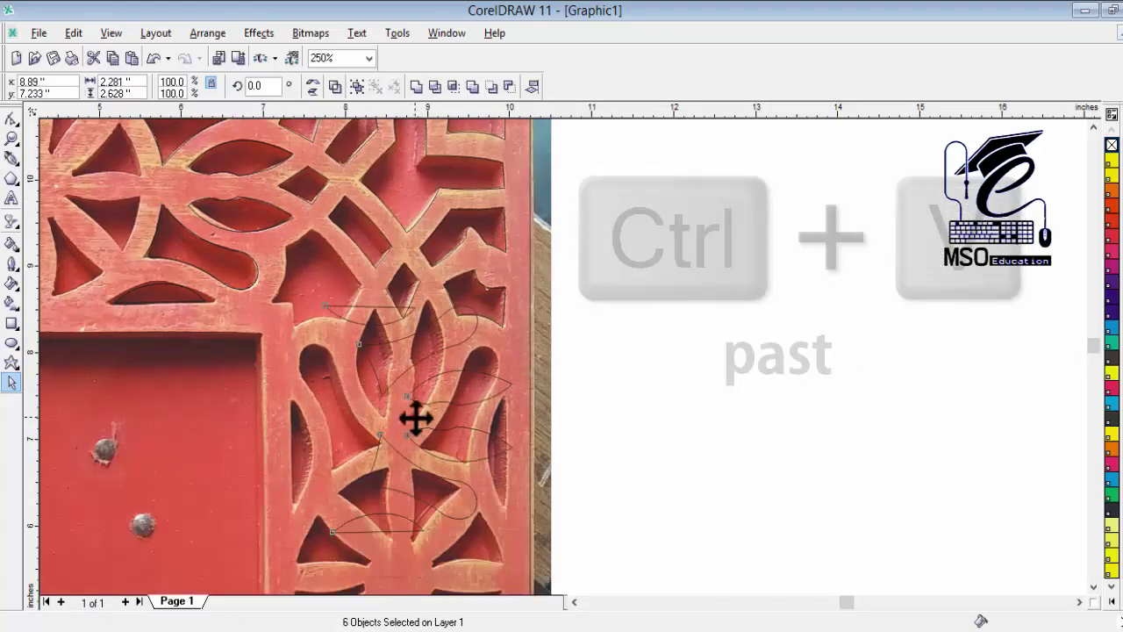
Rotate the six copied outlines to 89.758 degrees and fit them to the right border's openings at 2.625 by 2.277 inches
left_click(416, 419)
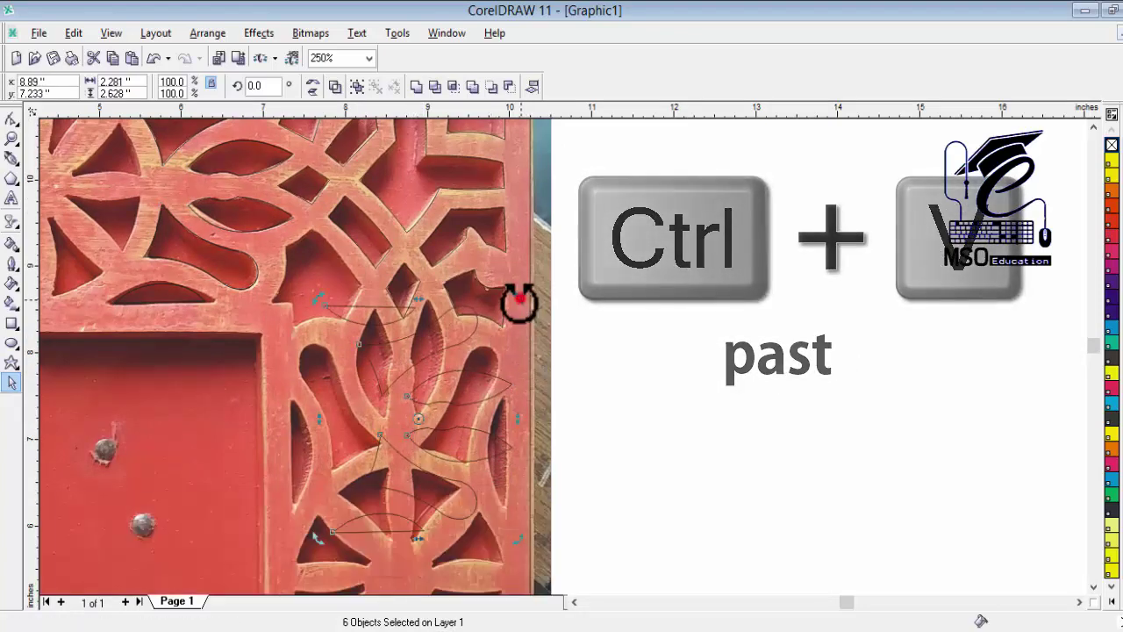
left_click_drag(518, 301, 334, 345)
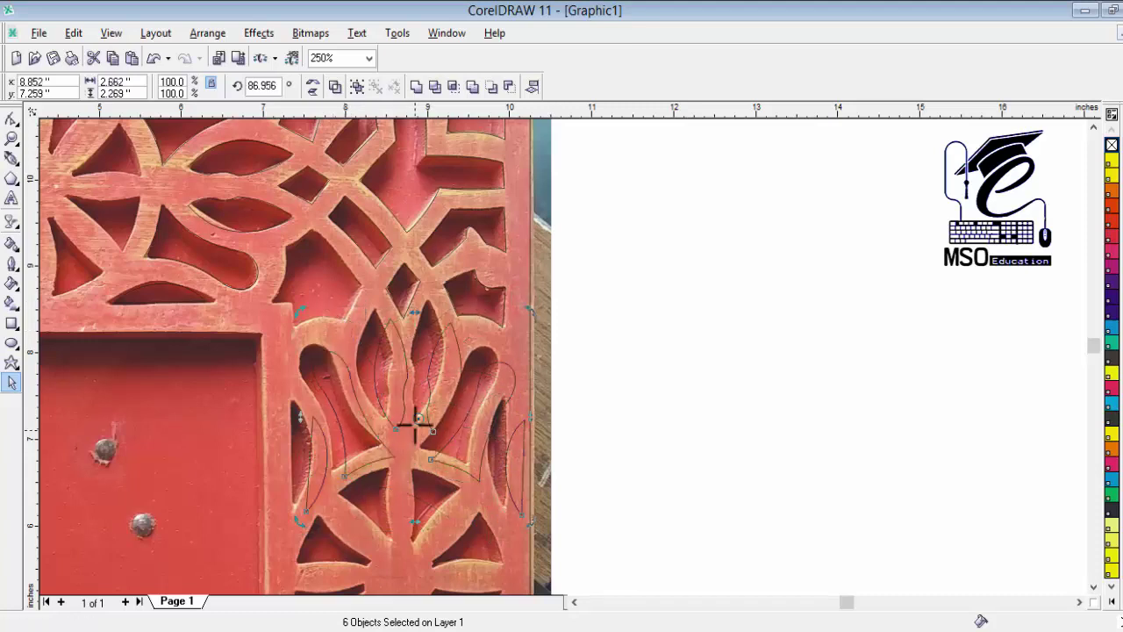
left_click_drag(412, 420, 403, 413)
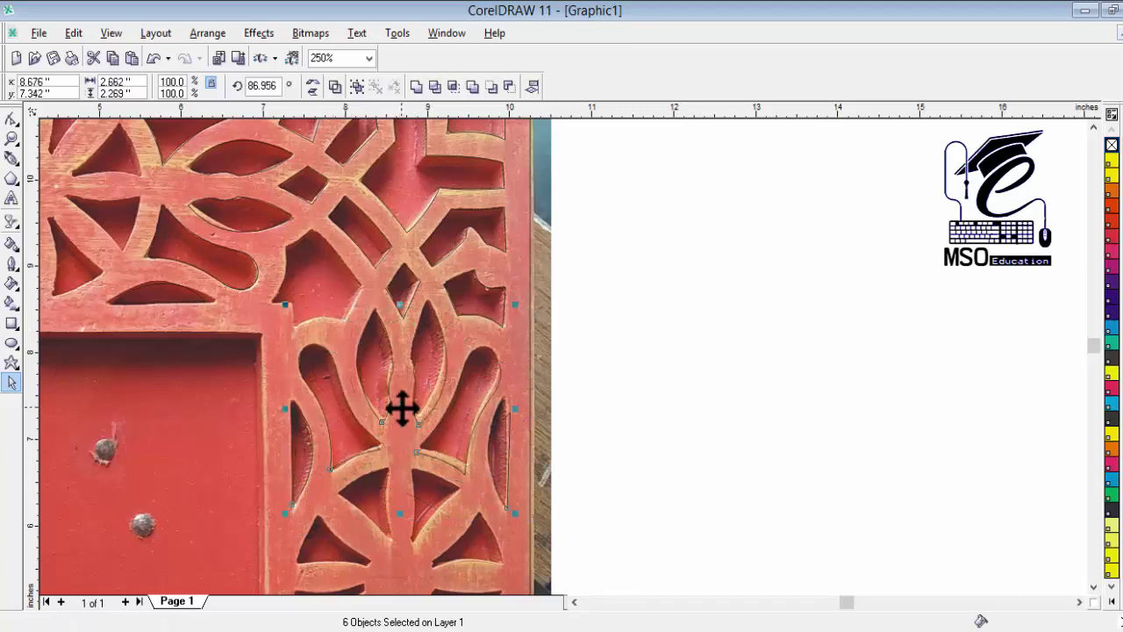
left_click_drag(517, 309, 514, 297)
left_click_drag(514, 412, 514, 412)
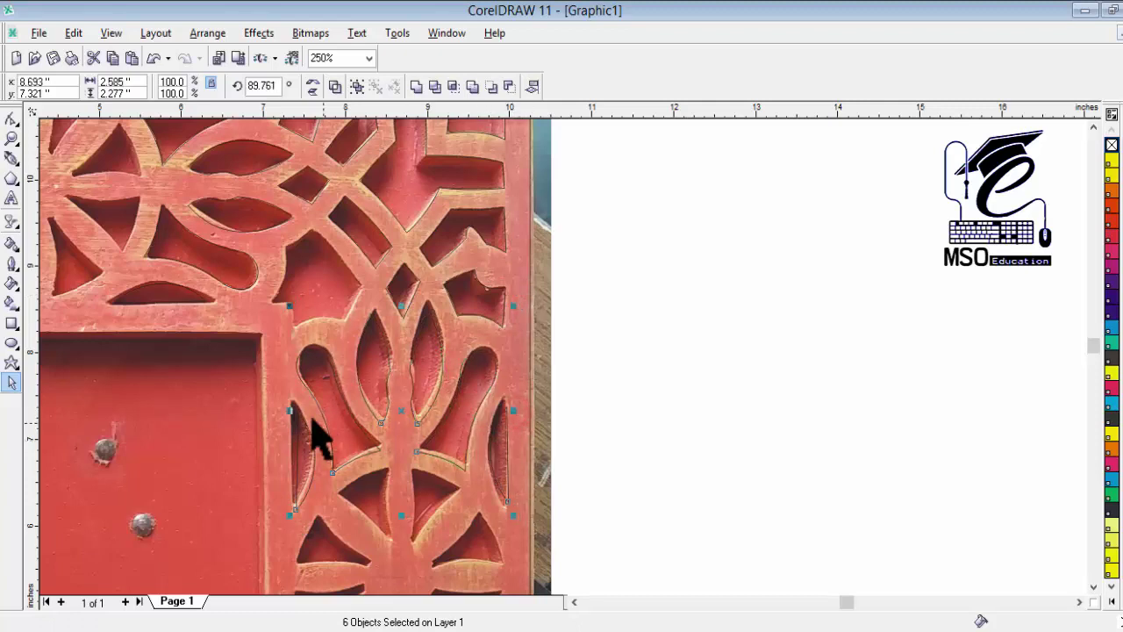
left_click_drag(286, 410, 284, 409)
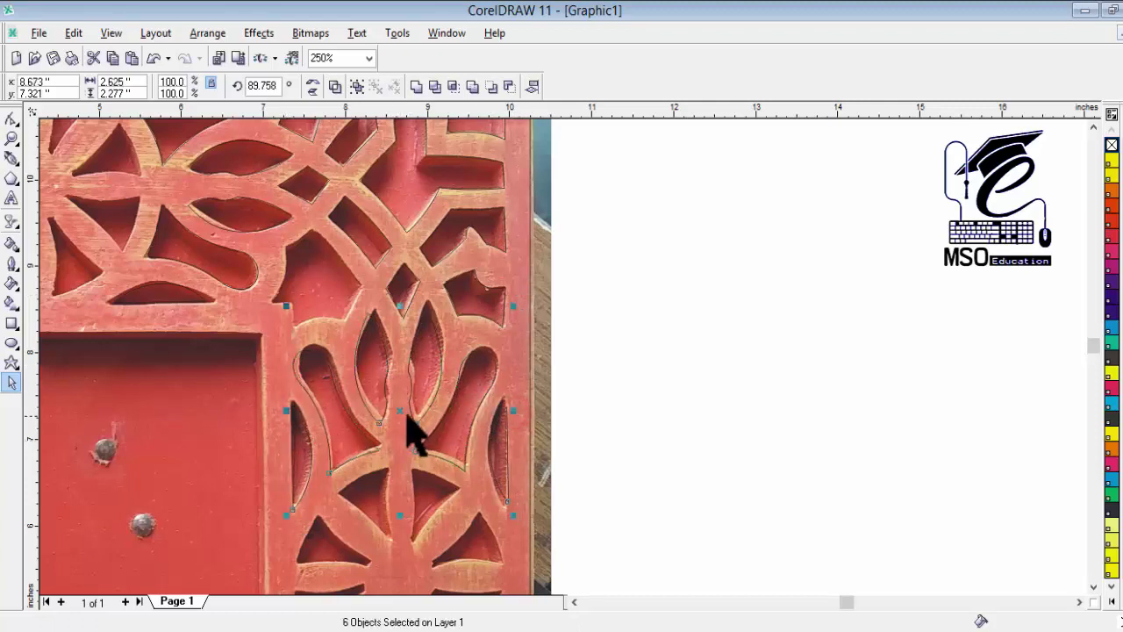
Draw a closed seven-node outline with the Pen tool around the large pointed opening at the frame's inner corner
scroll(311, 238, "up", 1)
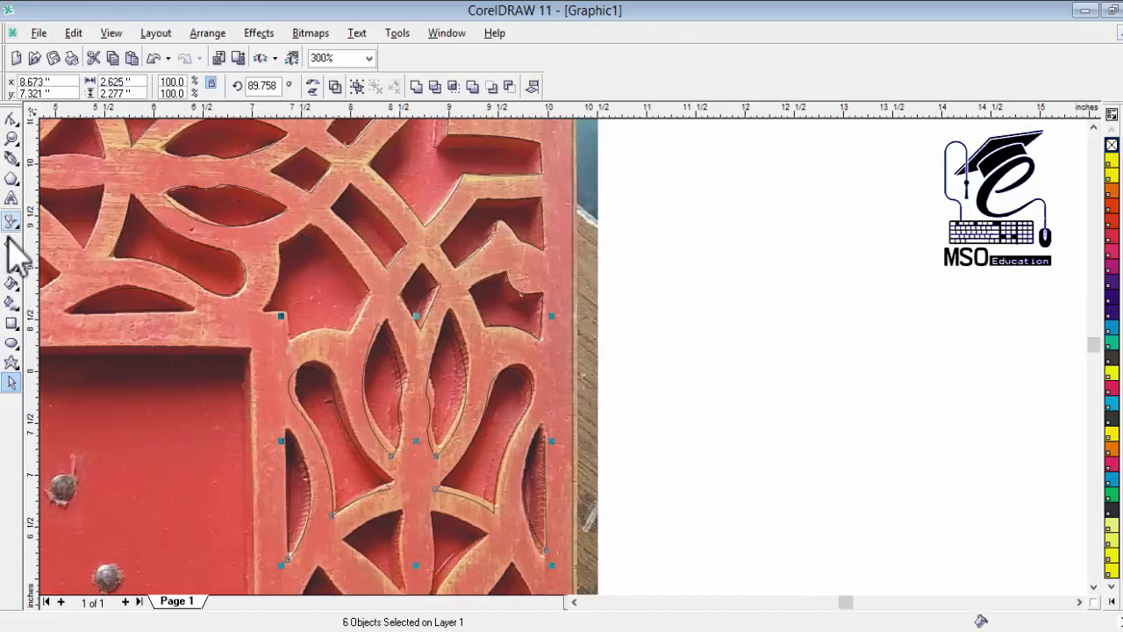
left_click(11, 159)
left_click(263, 309)
left_click(279, 244)
left_click(309, 226)
left_click(369, 291)
left_click(352, 333)
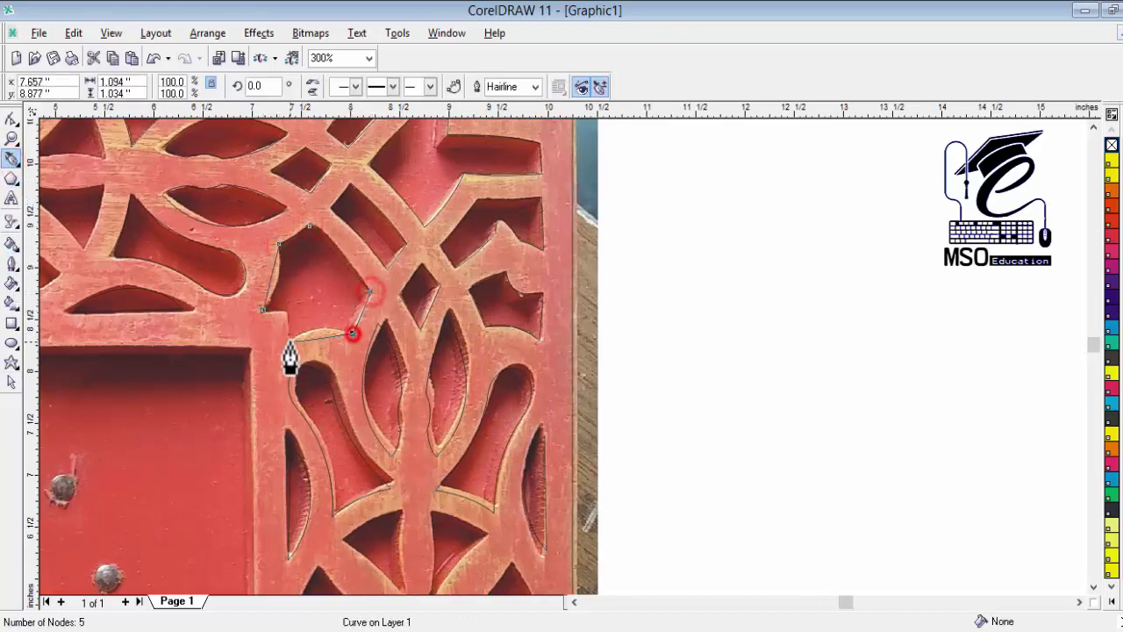
left_click(290, 341)
left_click(286, 312)
left_click(263, 309)
key("space")
Curve the pointed opening outline's left and upper-right edges to the carving and align its top node with the tip
key("shift+F2")
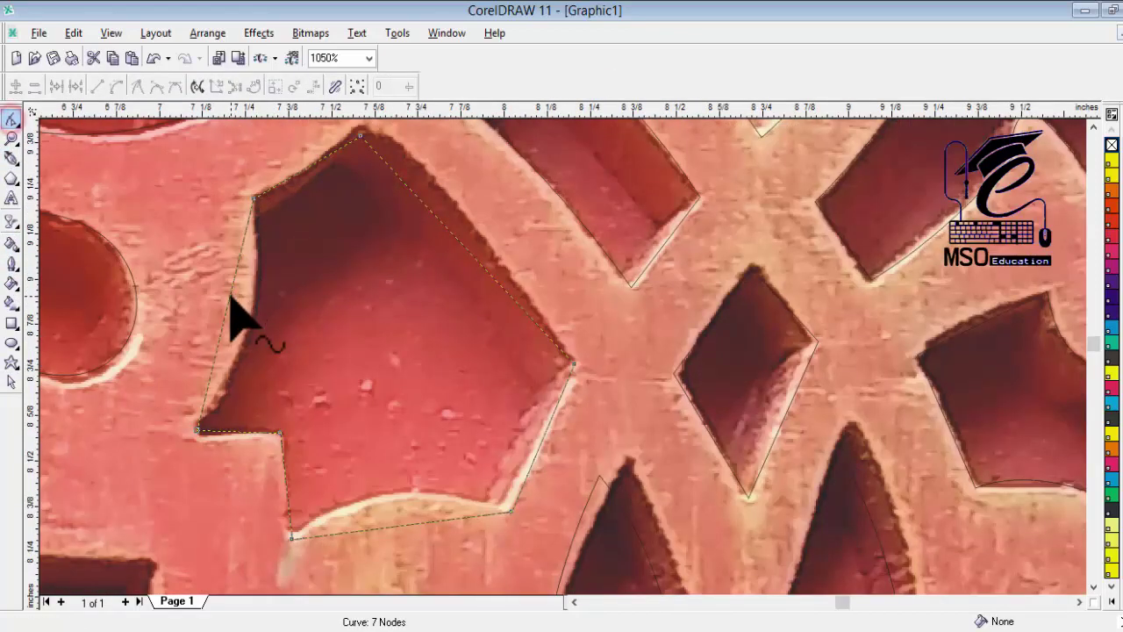
left_click(230, 295)
left_click(115, 89)
left_click_drag(230, 295, 250, 309)
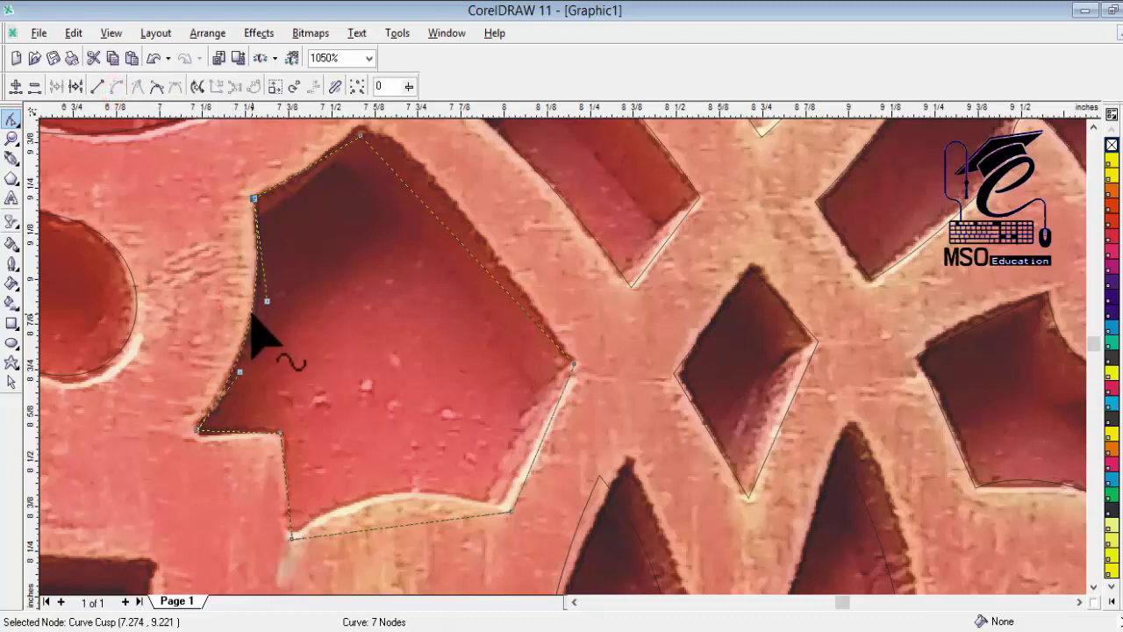
left_click_drag(361, 135, 366, 227)
left_click_drag(574, 464, 573, 461)
left_click(484, 359)
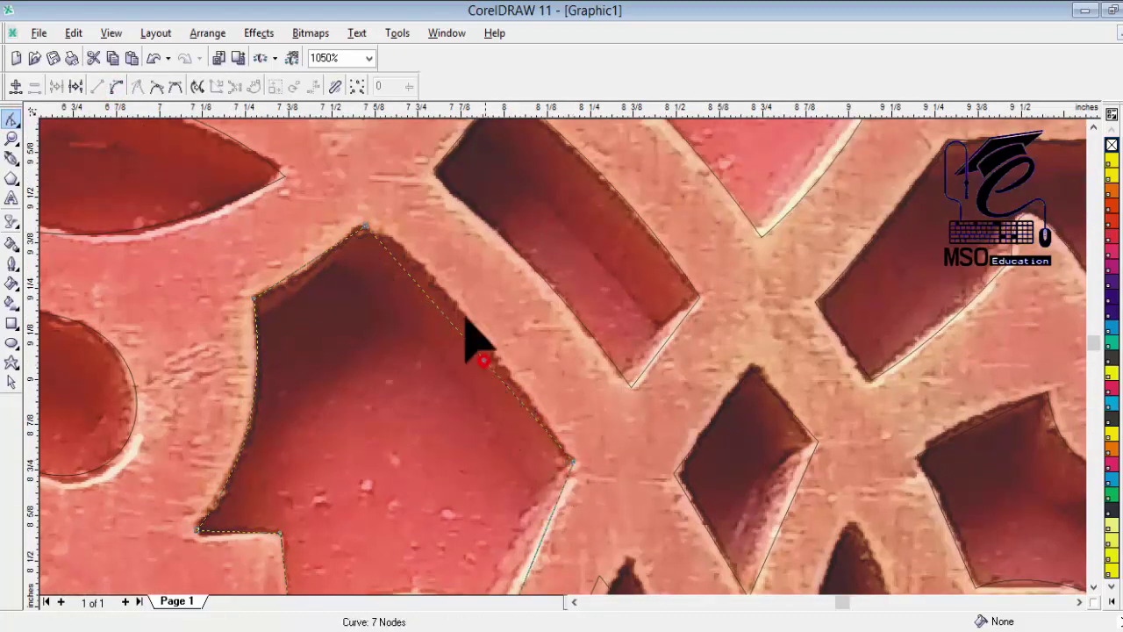
left_click(112, 86)
left_click_drag(461, 331, 471, 319)
left_click(364, 227)
left_click(364, 225)
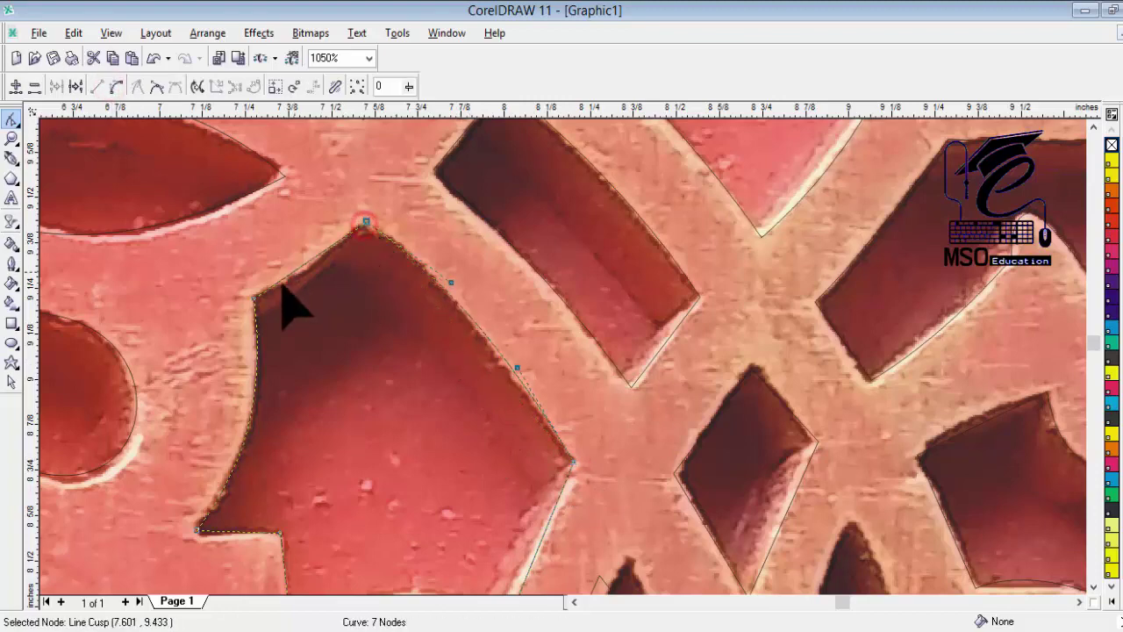
Convert the pointed opening outline's bottom edge to a curve and arch it along the carved edge
scroll(307, 323, "down", 4)
left_click(291, 436)
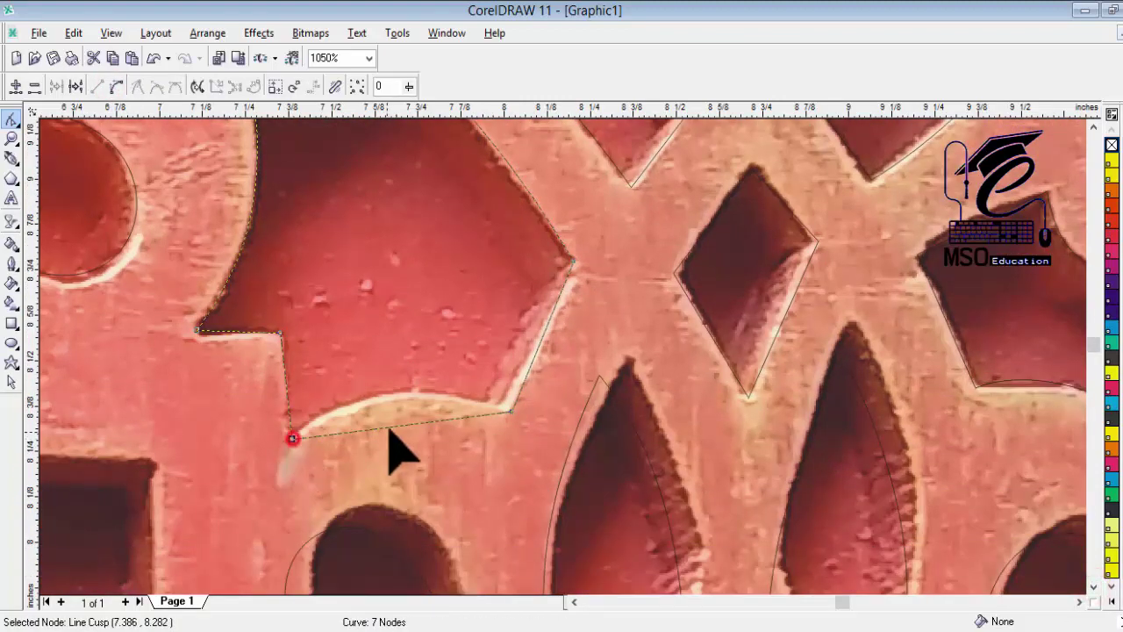
left_click(392, 426)
left_click(117, 86)
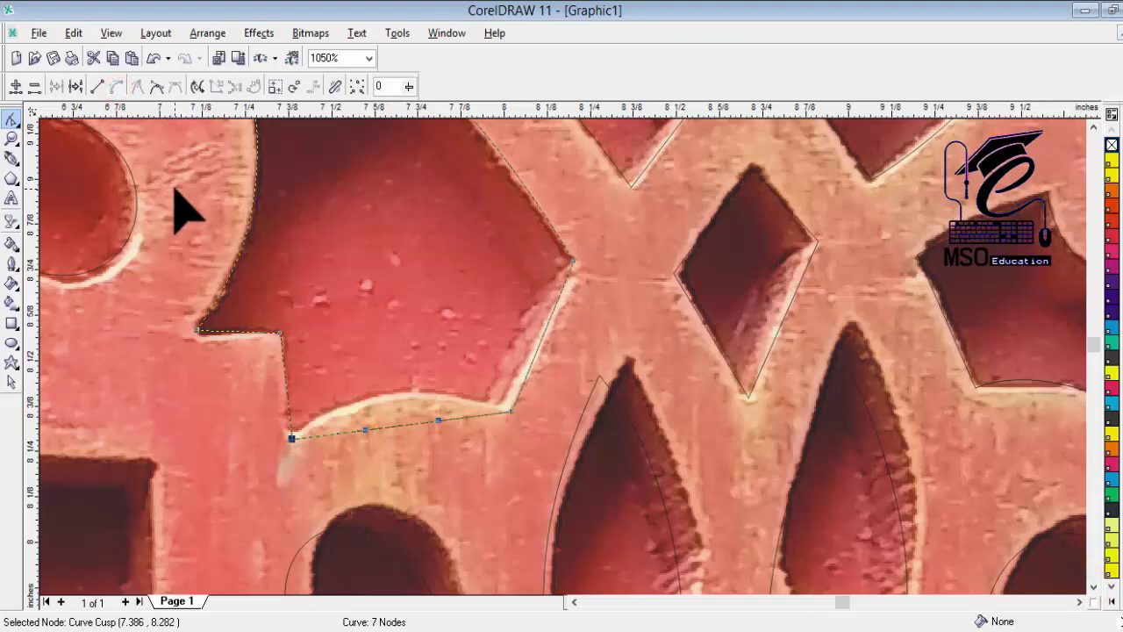
left_click_drag(410, 424, 404, 397)
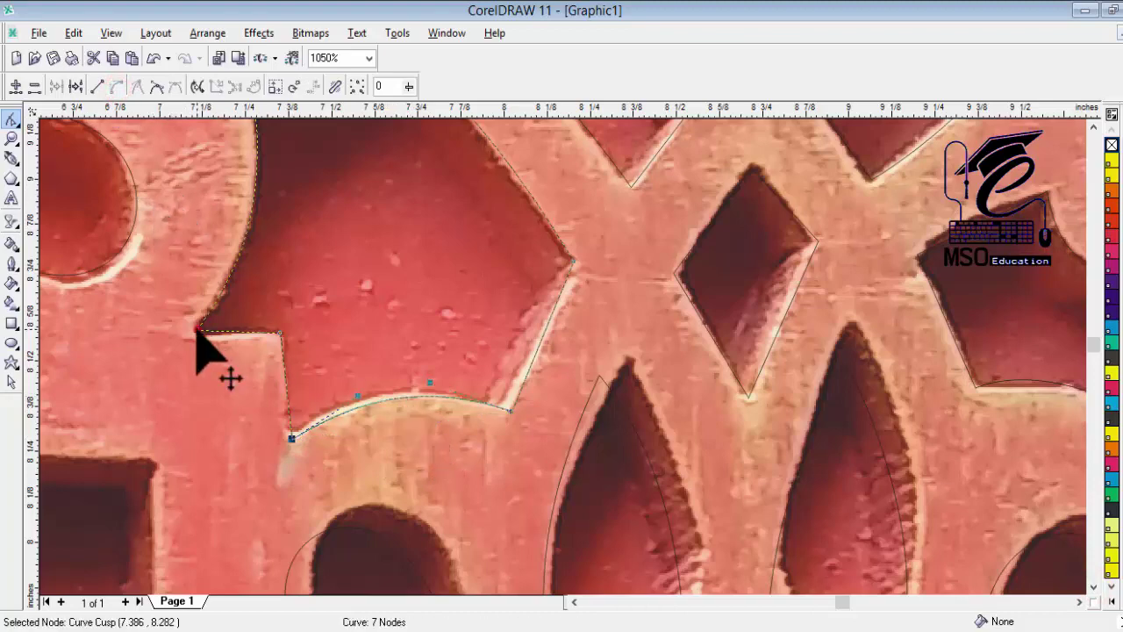
left_click(195, 330)
Convert the pointed opening outline's upper-left edge to a curve and bend it to the carving
scroll(444, 336, "down", 3)
scroll(389, 201, "up", 2)
left_click(377, 137)
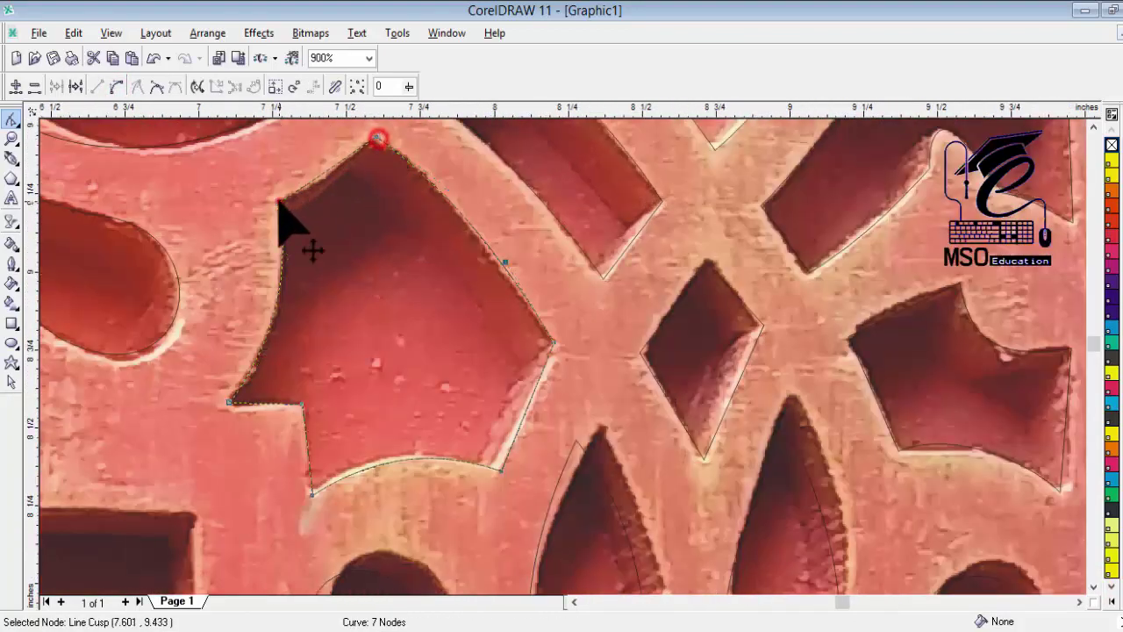
left_click(279, 202)
left_click(282, 211)
left_click(279, 202)
left_click(322, 173)
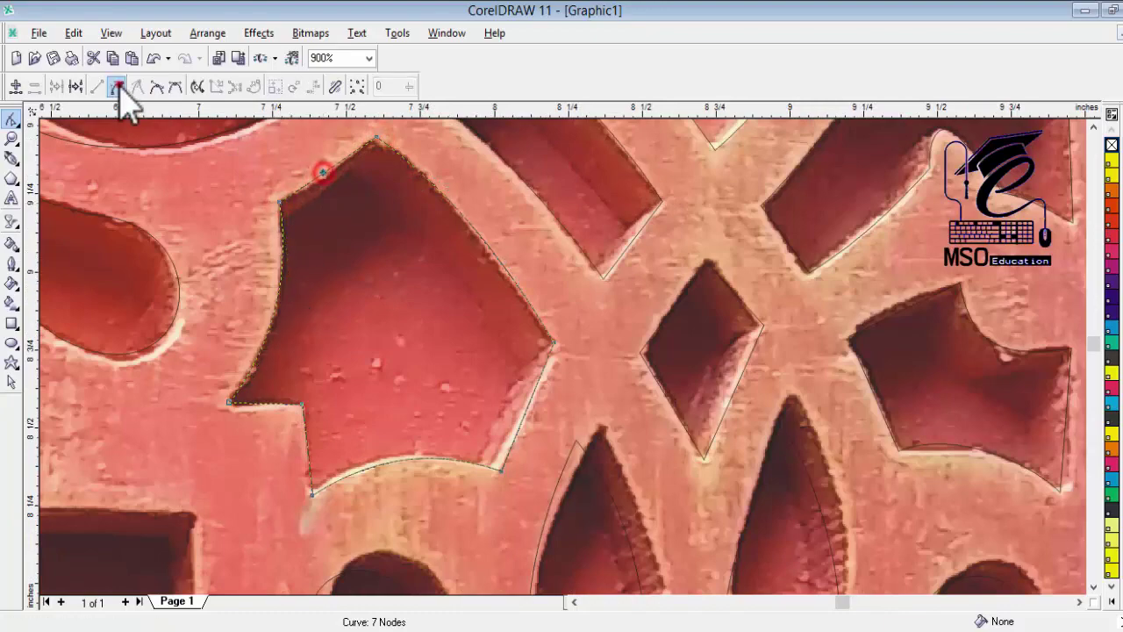
left_click(118, 86)
left_click_drag(321, 171, 323, 178)
Draw a closed three-node outline with the Pen tool around the triangular opening left of the stem, below the right border's club shapes
scroll(426, 288, "down", 7)
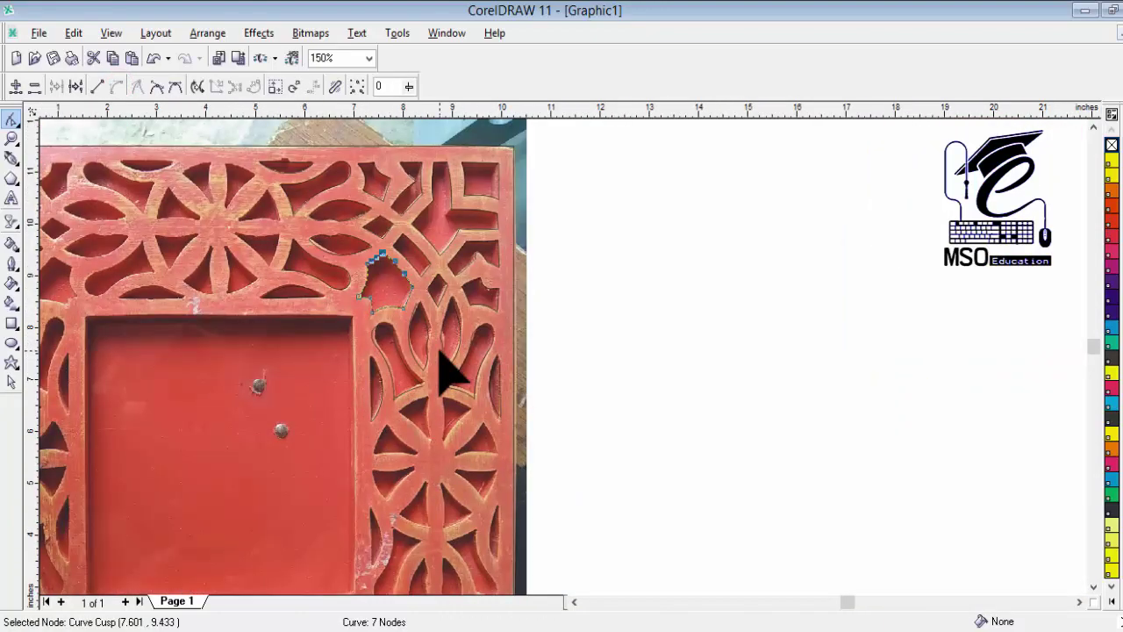
scroll(461, 316, "up", 2)
scroll(445, 291, "down", 2)
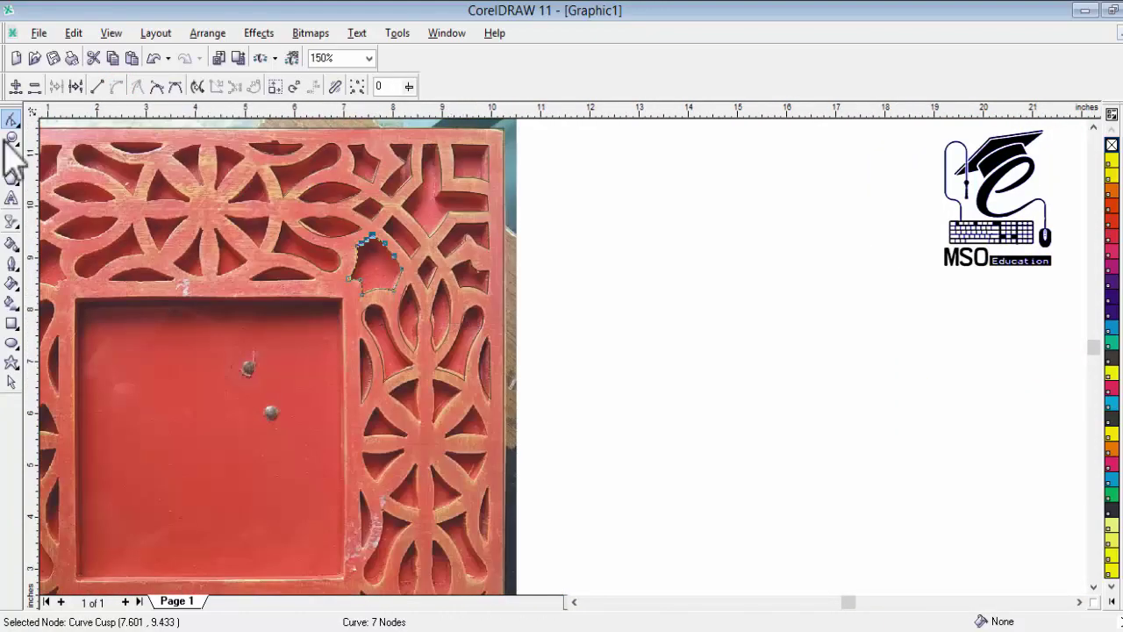
scroll(451, 427, "up", 2)
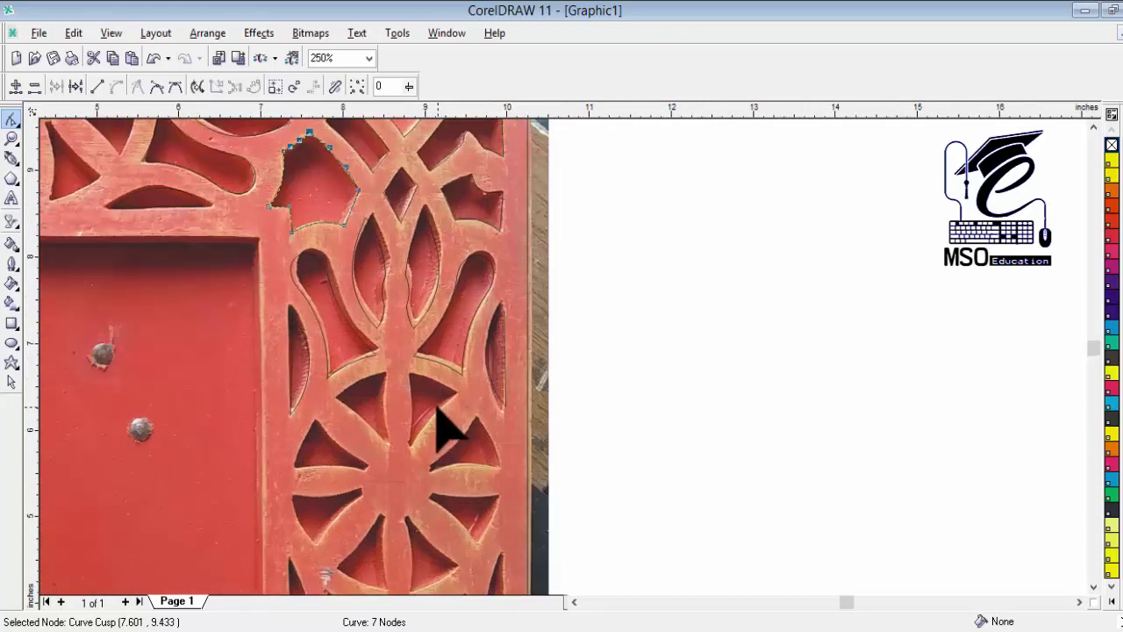
scroll(362, 447, "down", 3)
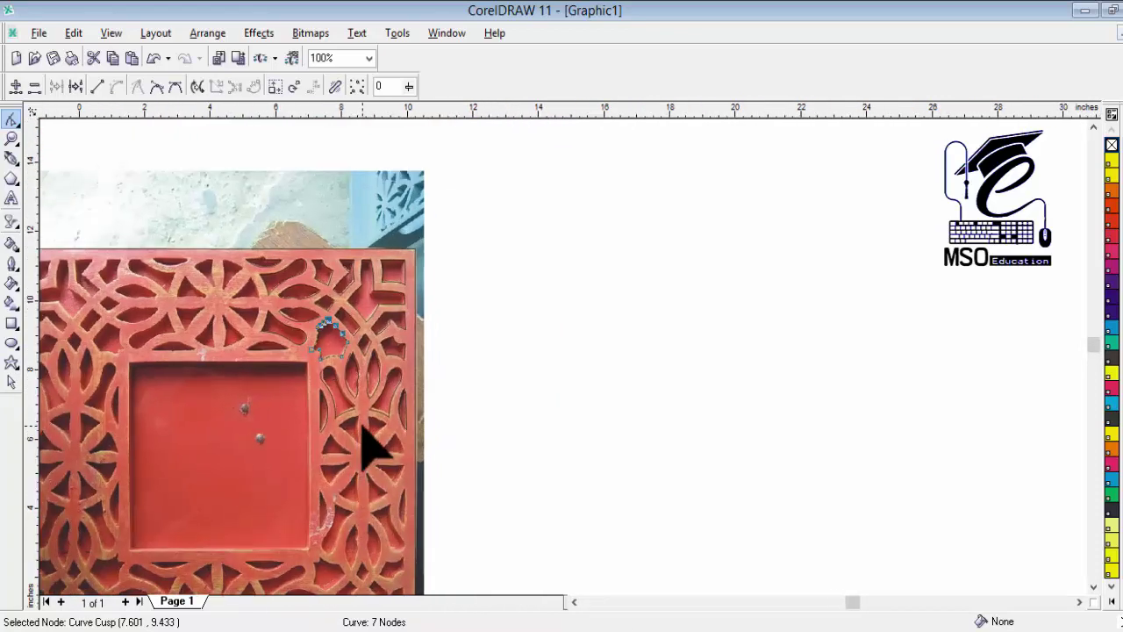
scroll(369, 443, "up", 3)
left_click(12, 263)
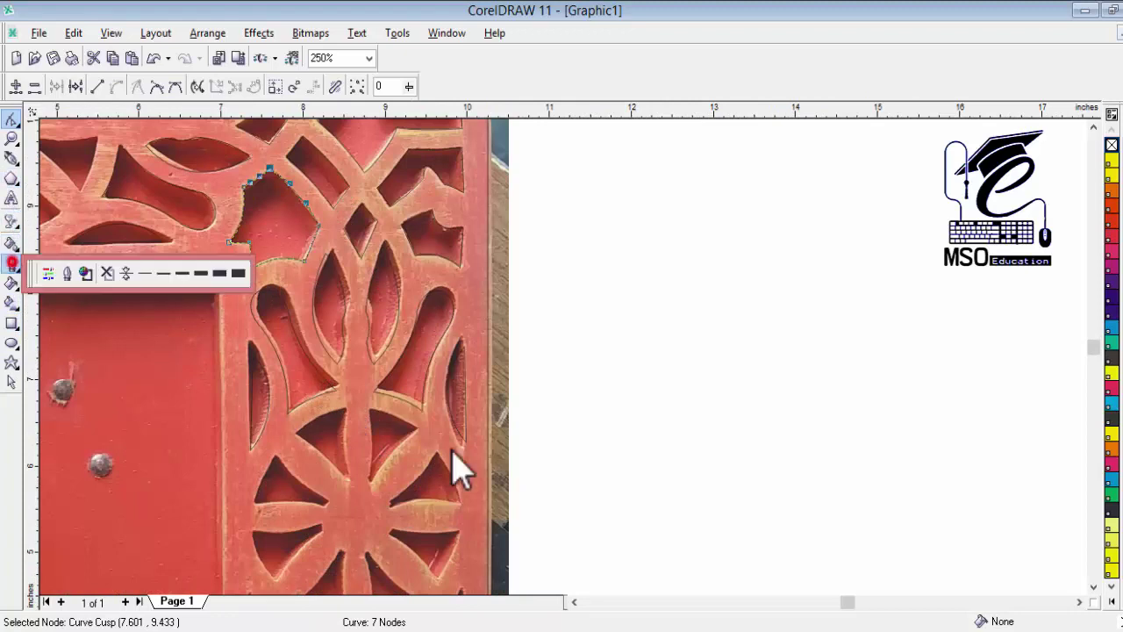
left_click(12, 158)
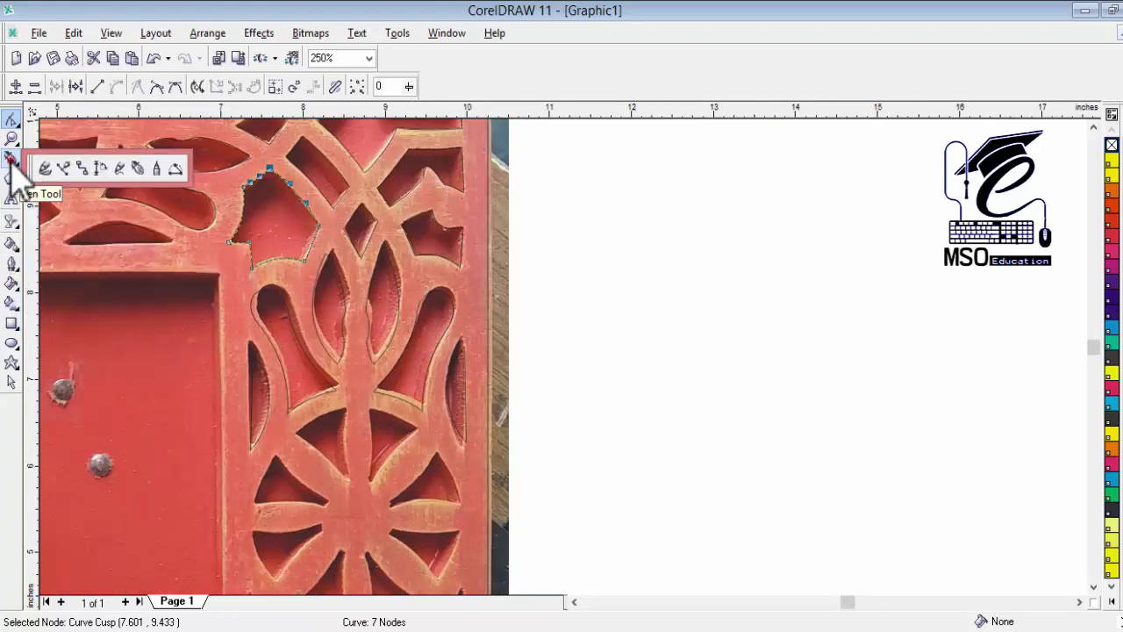
left_click(60, 167)
scroll(369, 430, "up", 1)
left_click(337, 409)
left_click_drag(276, 437, 339, 491)
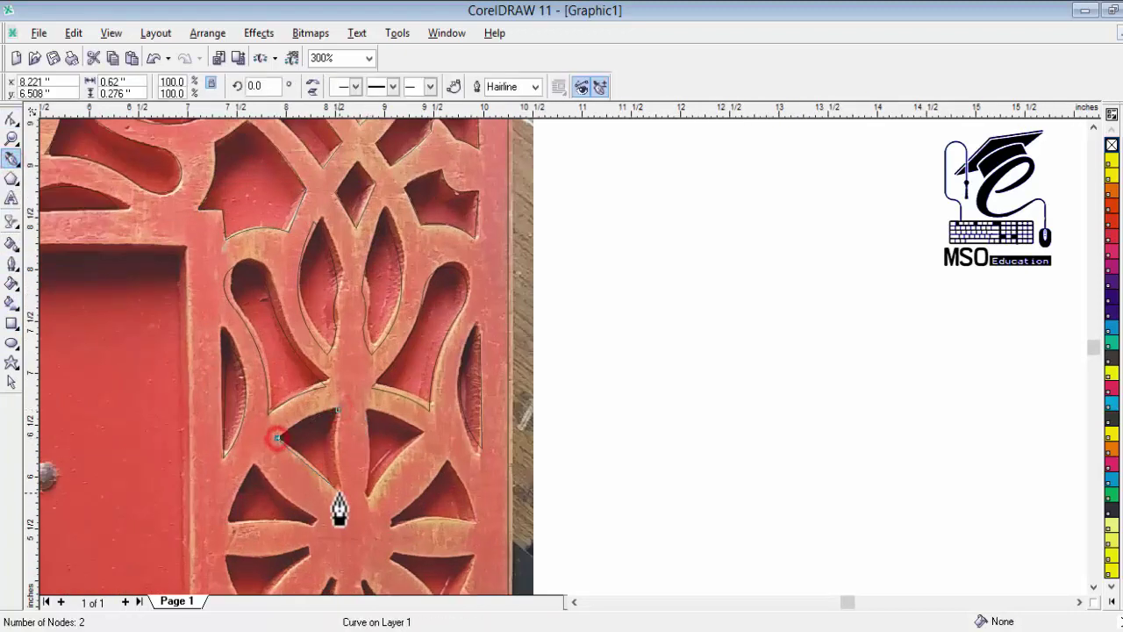
left_click(337, 410)
Convert the triangular opening outline's upper-left edge to a curve and arch it along the carved edge
left_click(12, 117)
scroll(336, 424, "up", 1)
left_click(301, 418)
left_click(114, 87)
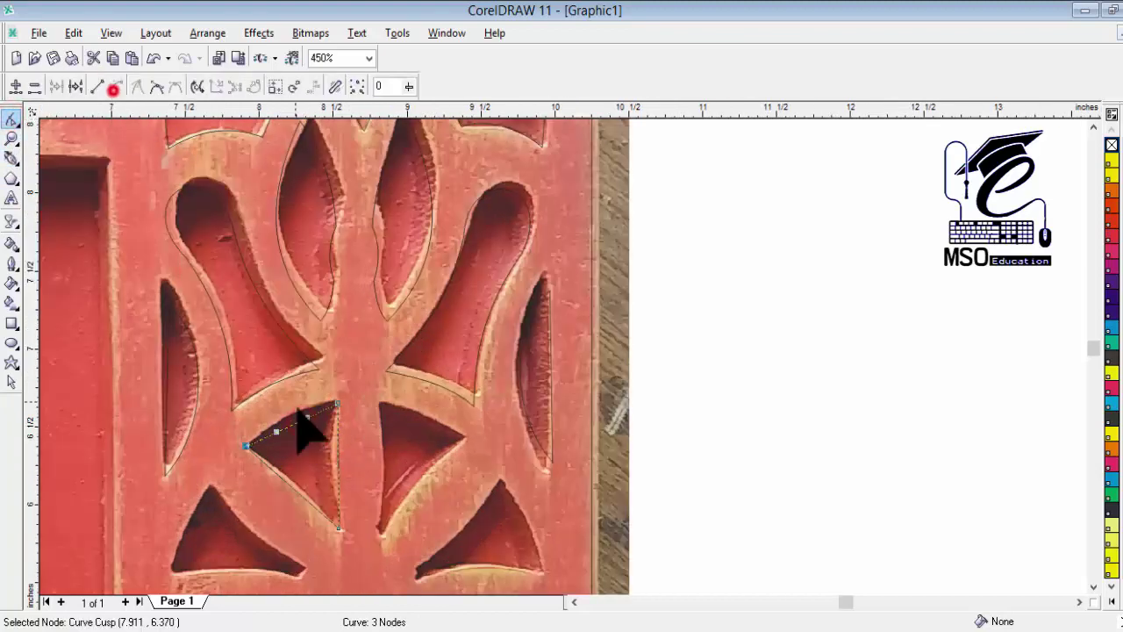
left_click_drag(296, 423, 291, 412)
Curve the triangular outline's stem-side and lower-left edges to the carving and align its bottom node with the tip
left_click(337, 462)
left_click(116, 87)
left_click_drag(337, 461, 295, 483)
left_click(293, 487)
left_click(118, 88)
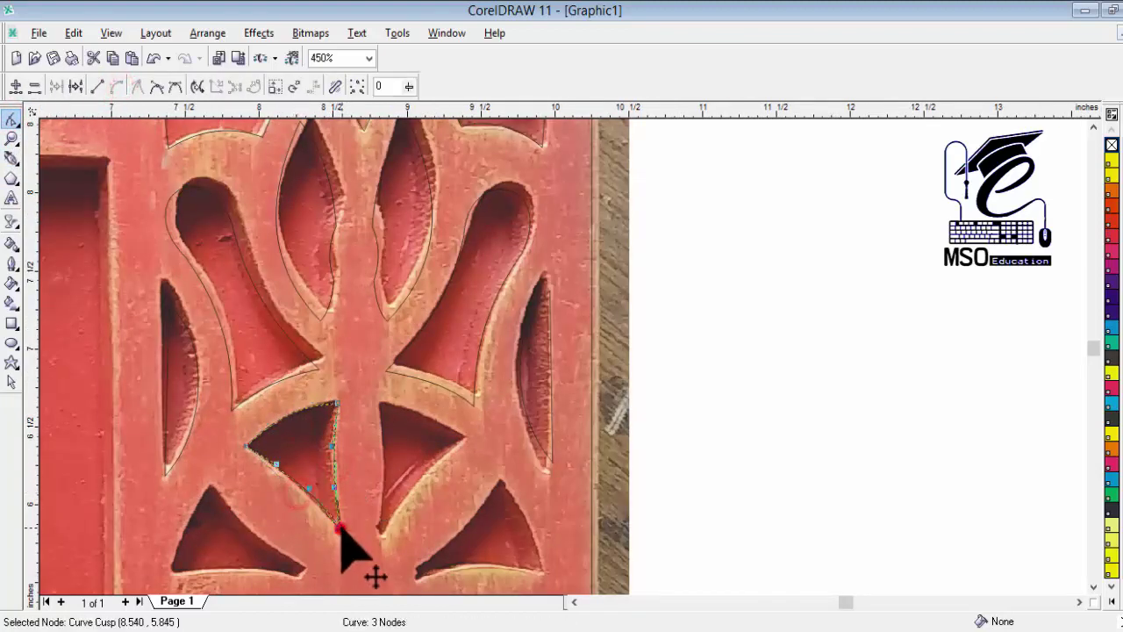
left_click_drag(339, 529, 340, 527)
Place a mirrored copy of the triangular outline on the opening right of the stem and rotate it to fit
left_click(11, 382)
left_click_drag(296, 471, 334, 474)
left_click_drag(389, 401, 482, 449)
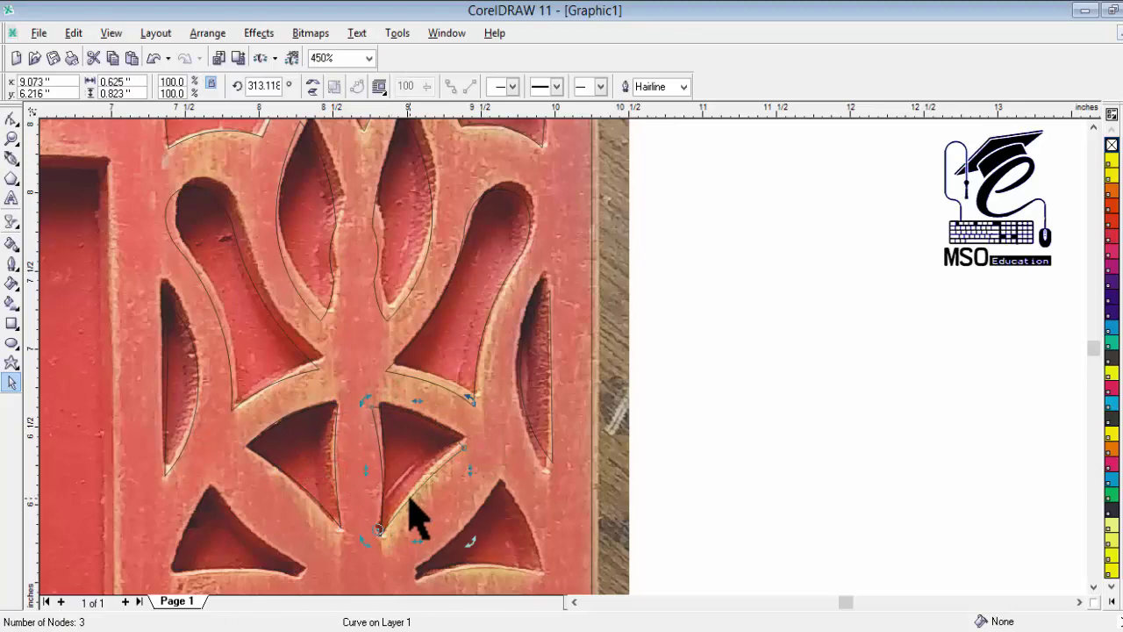
left_click_drag(416, 471, 419, 471)
scroll(397, 474, "down", 1)
left_click(1093, 588)
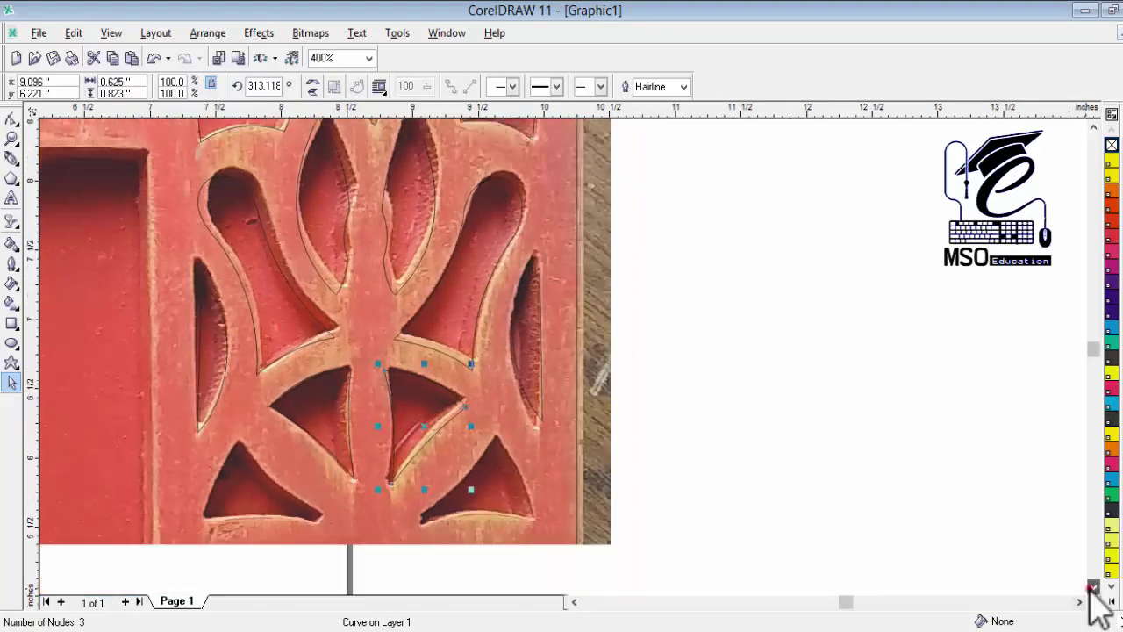
left_click(1094, 588)
left_click(392, 334)
left_click_drag(399, 305, 395, 304)
left_click_drag(468, 212, 472, 215)
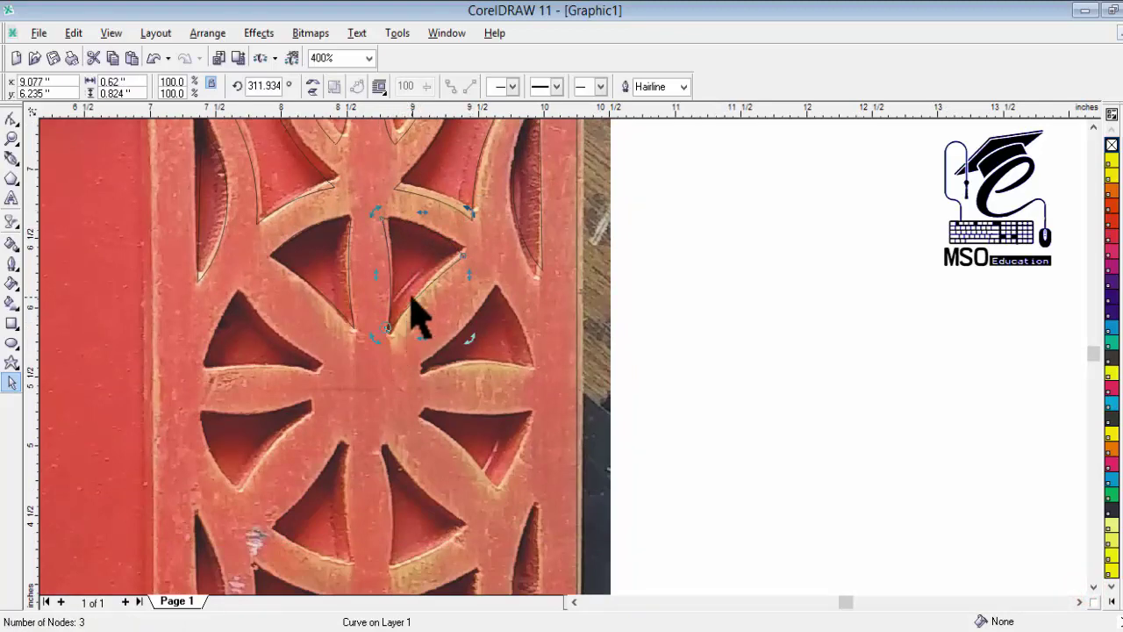
Copy the triangular outline onto the rosette's next opening at the right, rotate and resize it, and place a mirrored copy on the left opening
left_click_drag(421, 274, 456, 315)
right_click(456, 315)
left_click(456, 316)
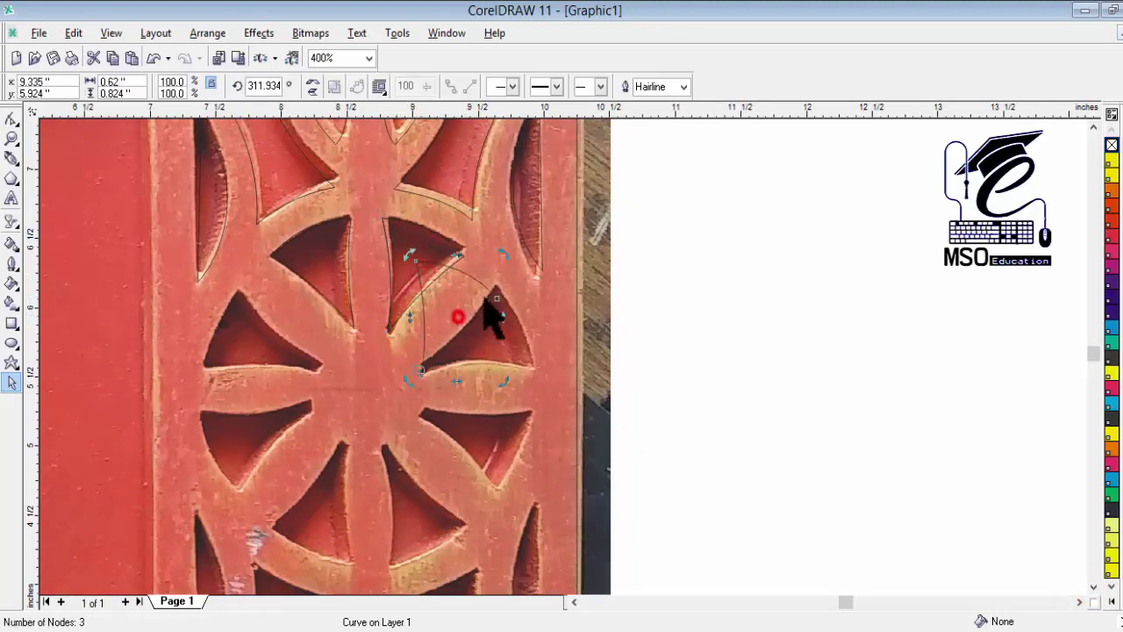
left_click_drag(505, 257, 534, 325)
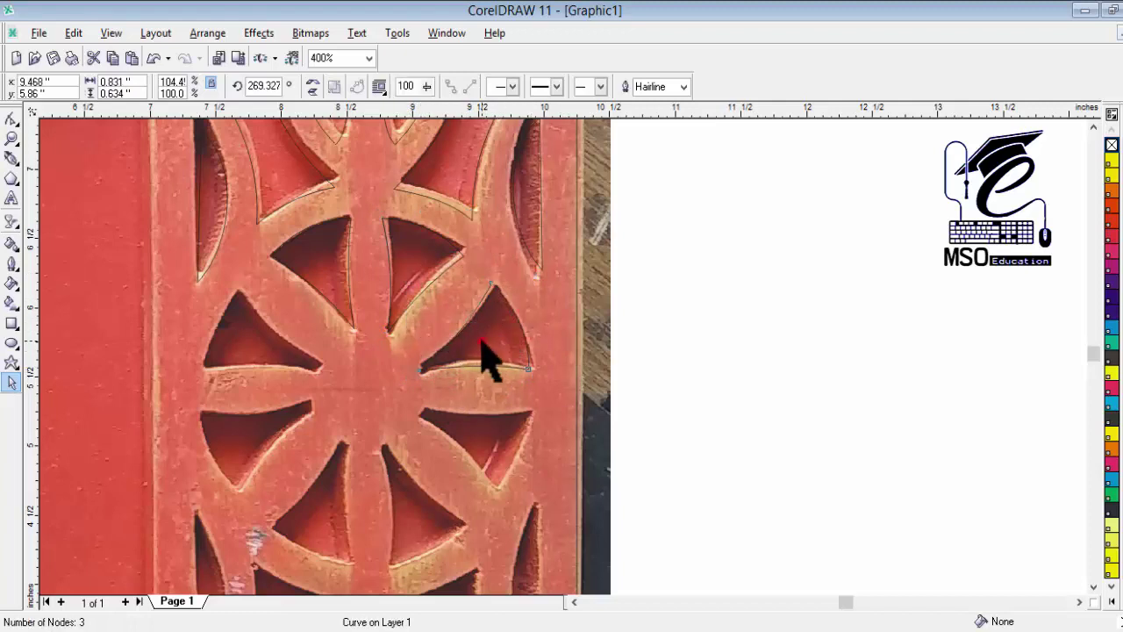
left_click_drag(489, 355, 262, 327)
left_click(313, 86)
Select the rosette's four triangular outlines, place a copy on the top border's rosette, and turn it upright
scroll(347, 294, "down", 2)
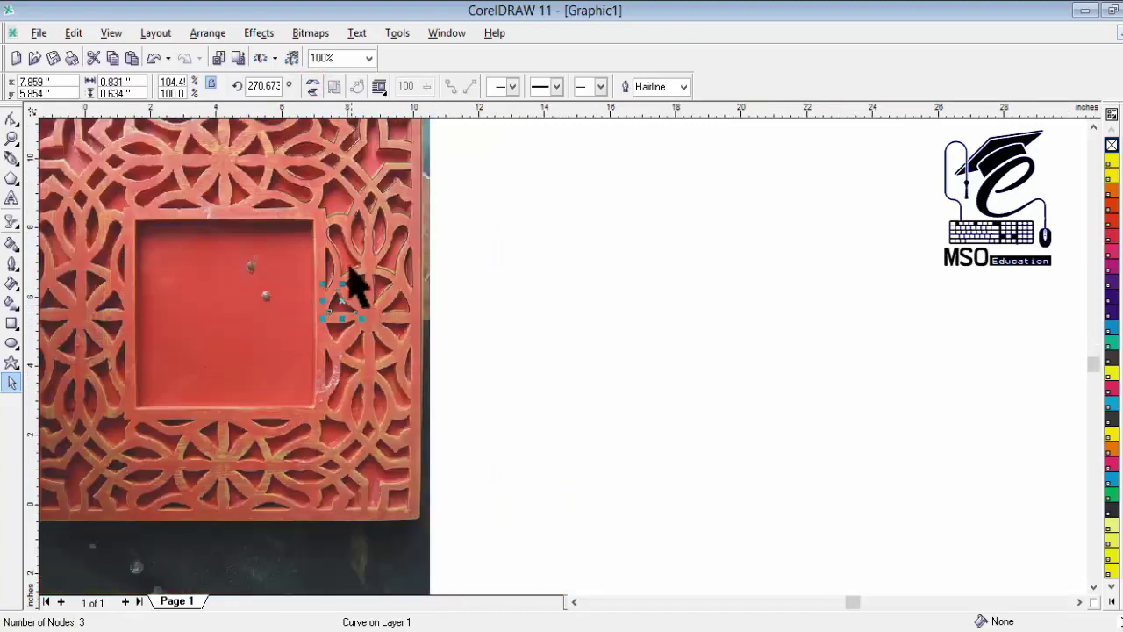
left_click(1093, 127)
left_click(376, 437, "shift")
left_click(355, 431, "shift")
left_click(397, 453, "shift")
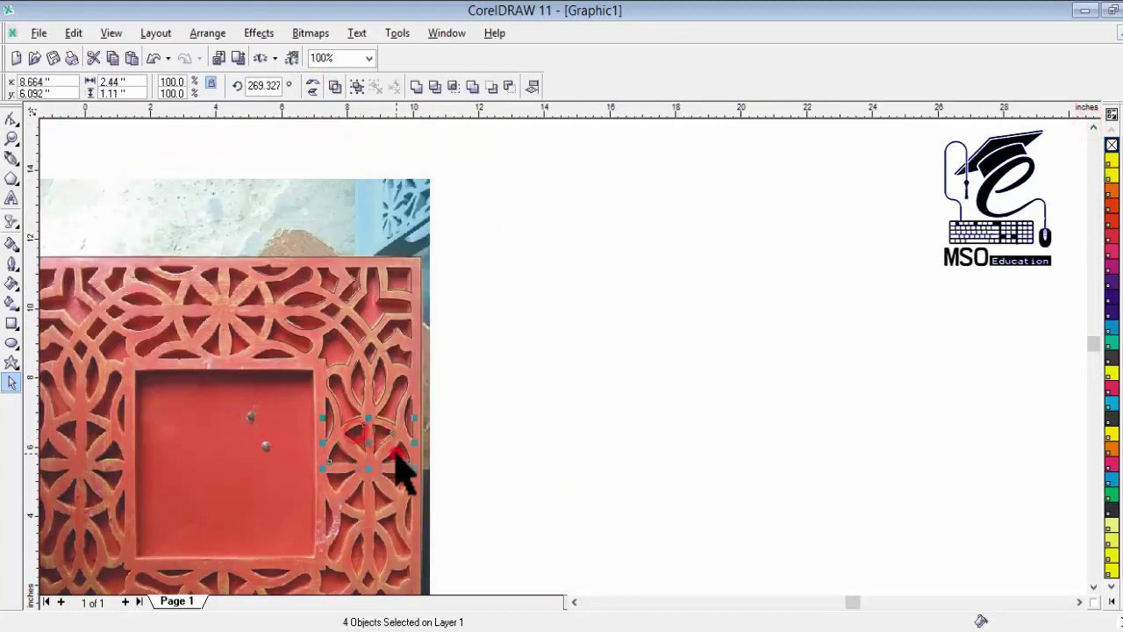
left_click_drag(371, 449, 222, 293)
scroll(220, 289, "up", 1)
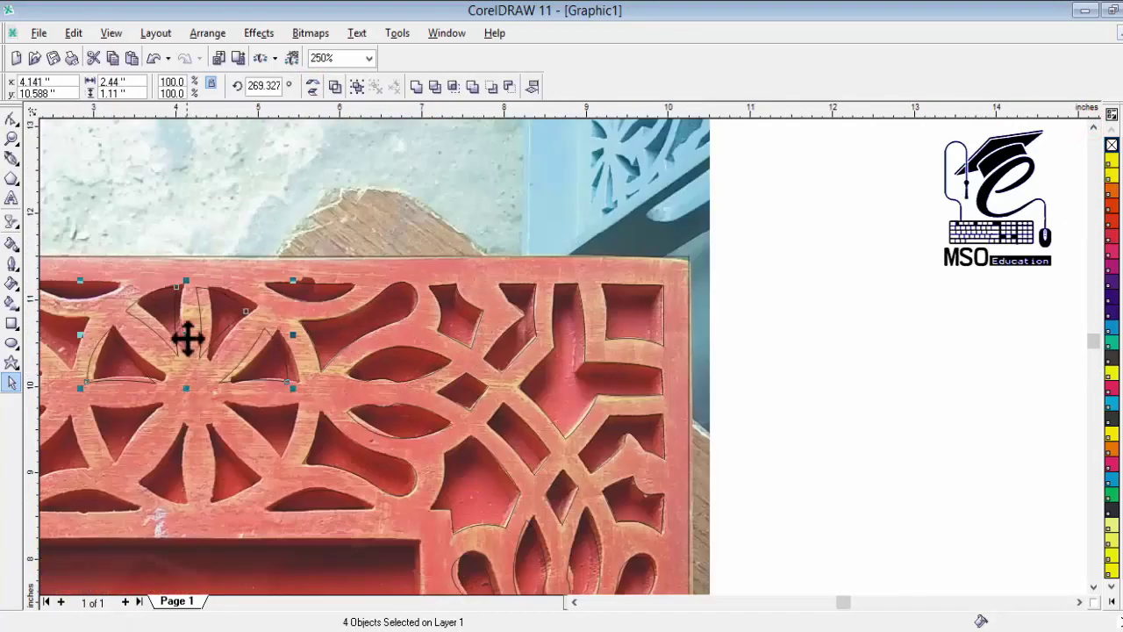
left_click_drag(220, 427, 219, 427)
Try exact rotation angles of 90 and 45 degrees on the four copied outlines
double_click(268, 85)
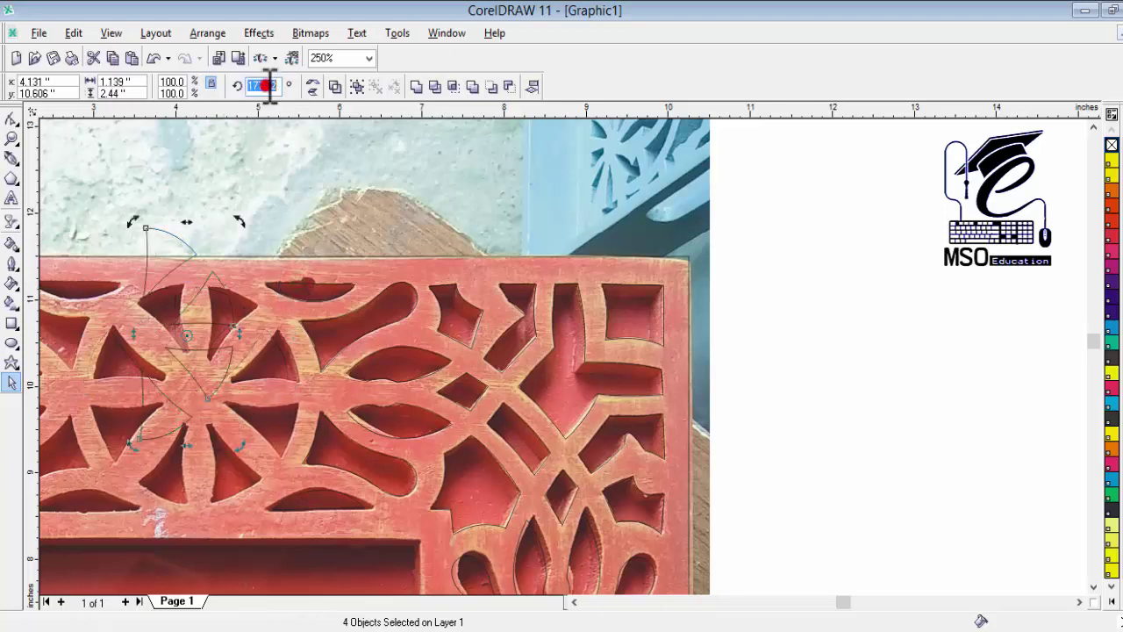
type("90")
key("Return")
left_click(270, 85)
type("4")
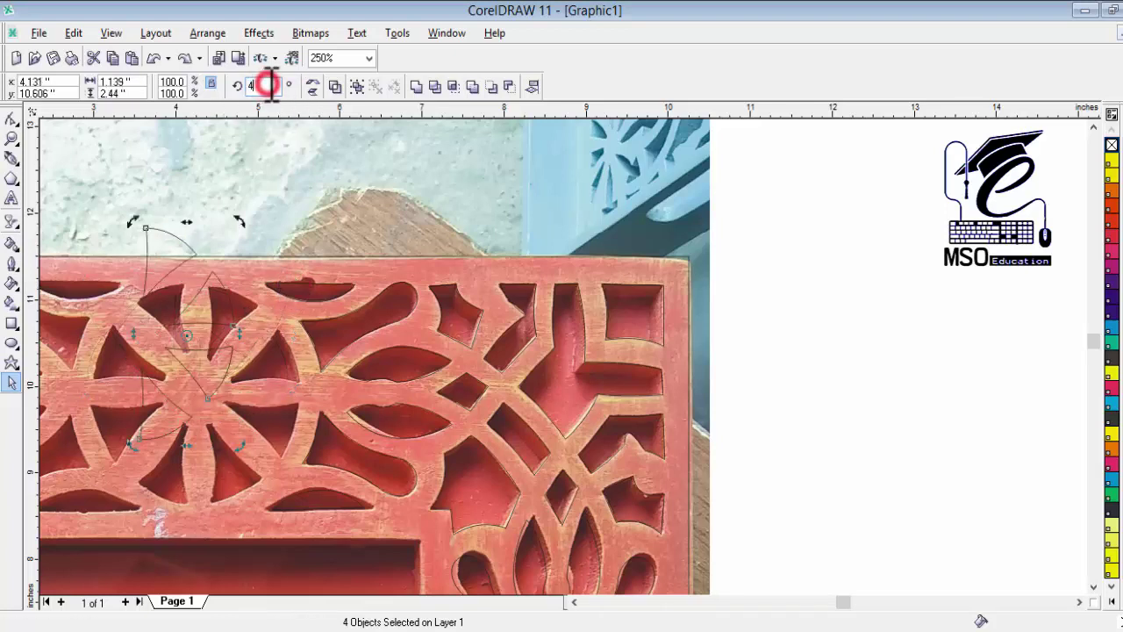
type("5")
key("Return")
key("ctrl+z")
Move the four copied outlines onto the top rosette's right half and stretch them to a height of 2.492 inches
left_click_drag(216, 324, 286, 381)
left_click_drag(251, 502, 251, 507)
scroll(301, 447, "down", 2)
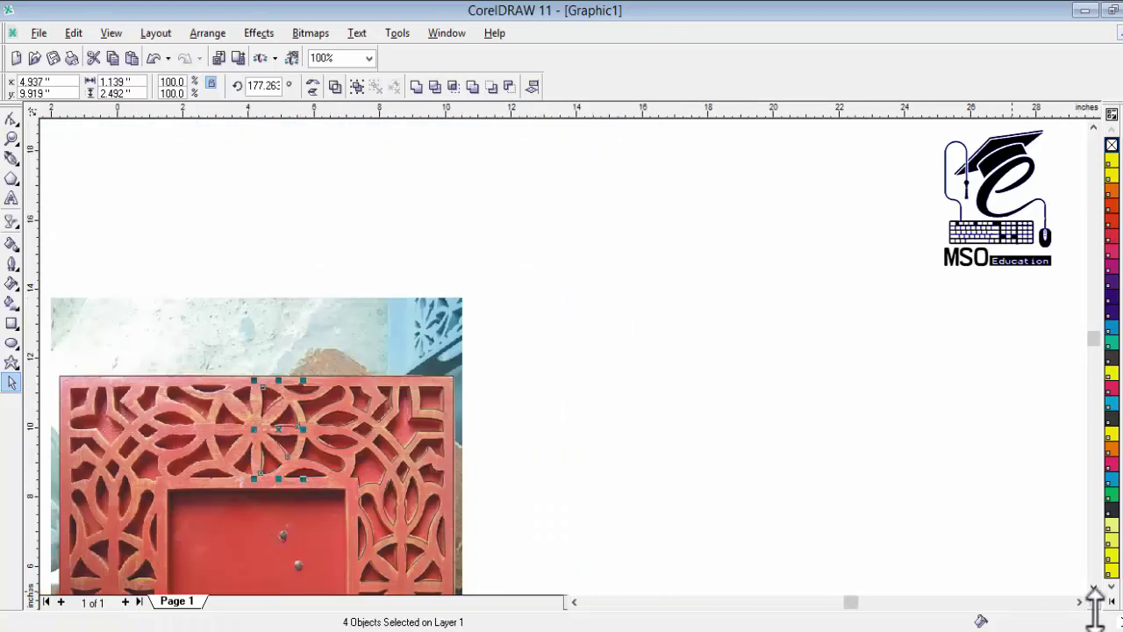
Select the upper-right quarter's traced outlines, fill them white to check the coverage, and undo the fill
left_click(1094, 593)
left_click(538, 213)
left_click_drag(624, 235, 242, 558)
scroll(414, 436, "up", 3)
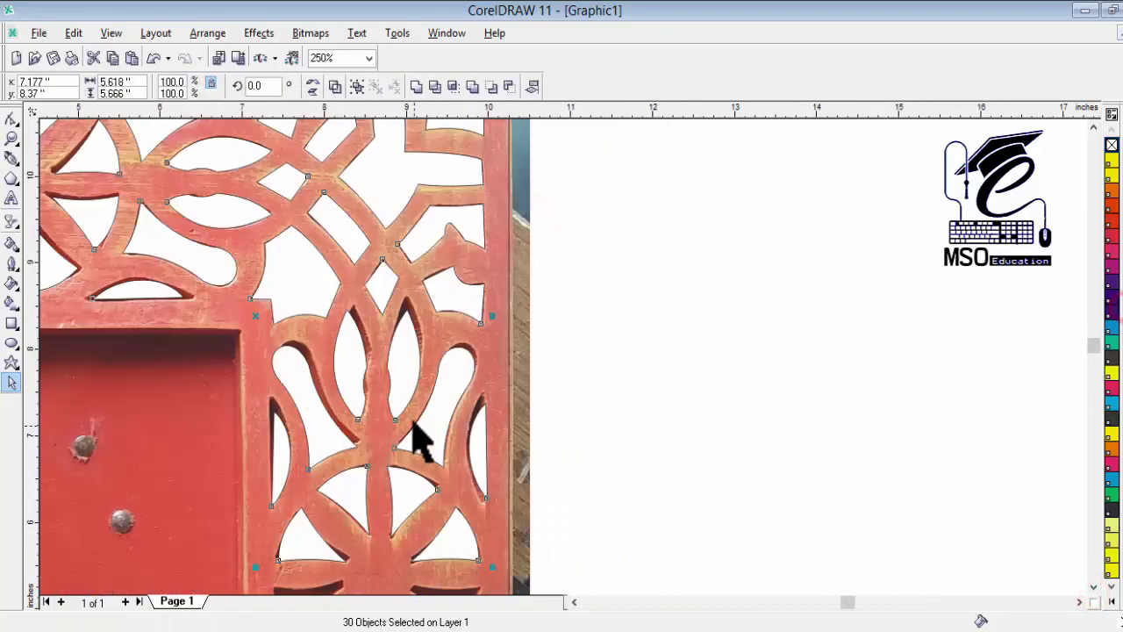
scroll(369, 382, "down", 1)
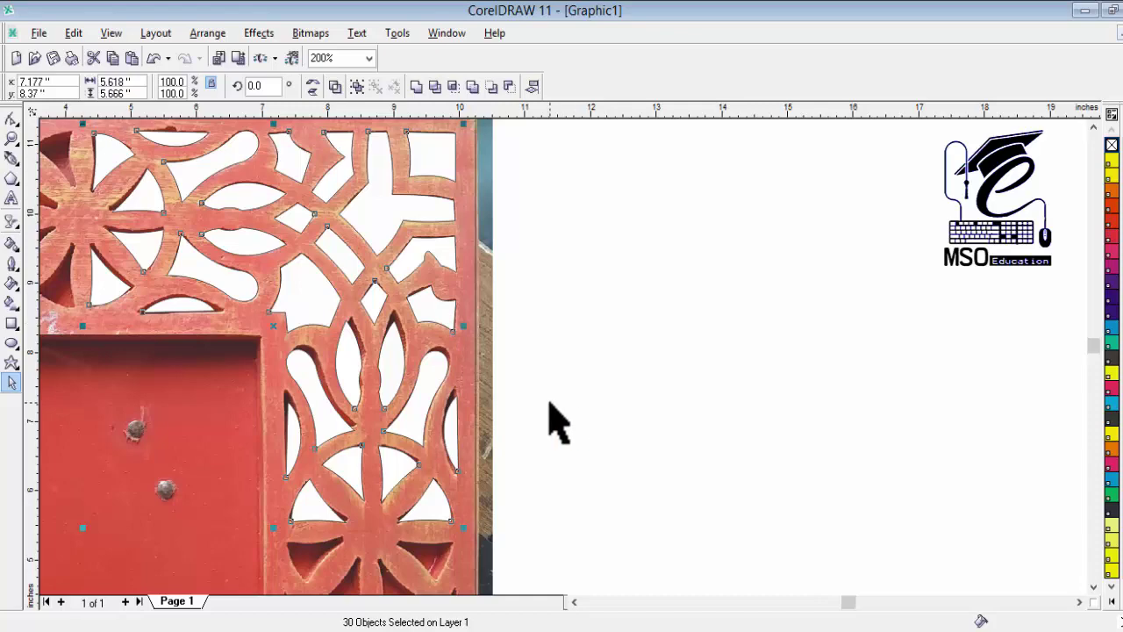
scroll(550, 403, "down", 1)
scroll(529, 412, "up", 1)
scroll(529, 412, "down", 1)
left_click(1092, 587)
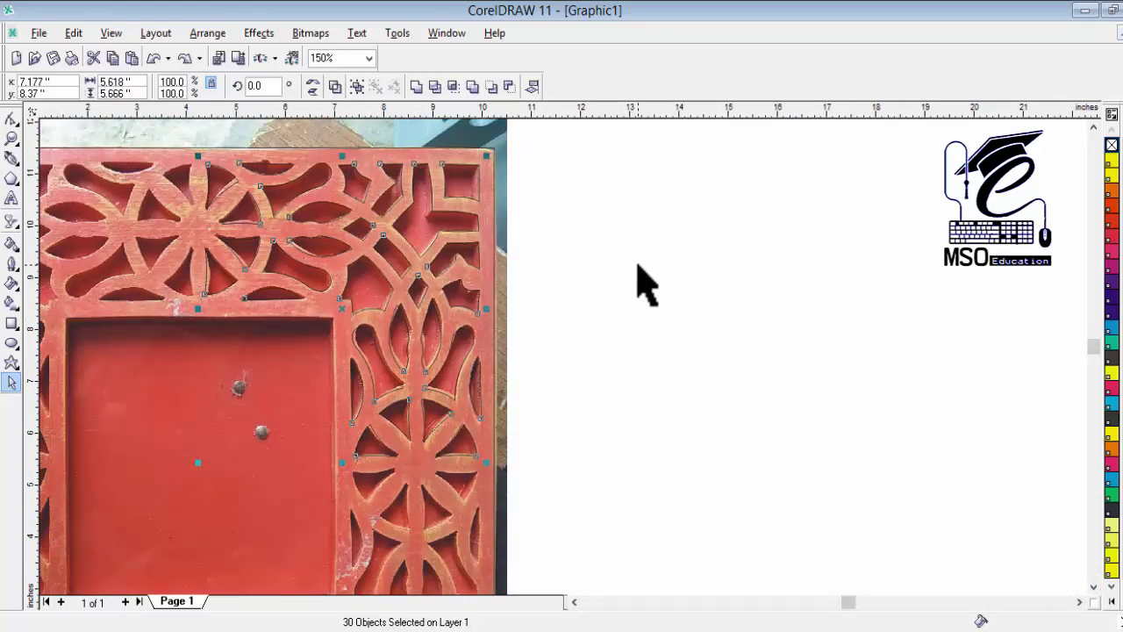
Group the upper-right quarter's traced outlines and place a horizontally mirrored copy on the frame's upper-left quarter
scroll(551, 309, "down", 1)
left_click(534, 230)
left_click_drag(546, 173, 221, 467)
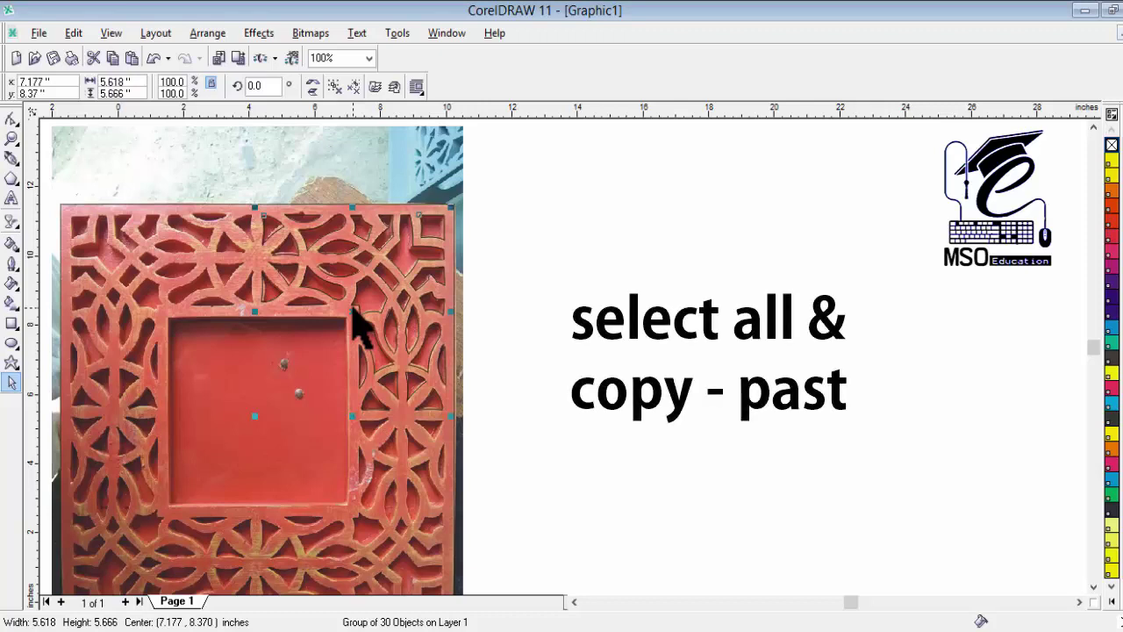
left_click_drag(352, 312, 162, 321)
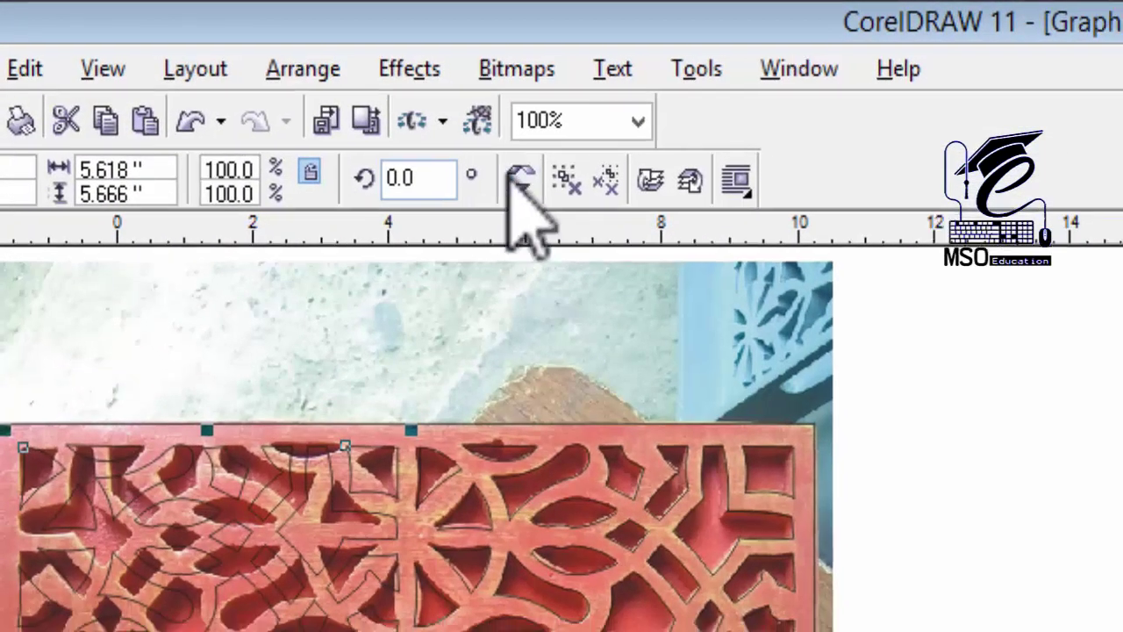
left_click(514, 170)
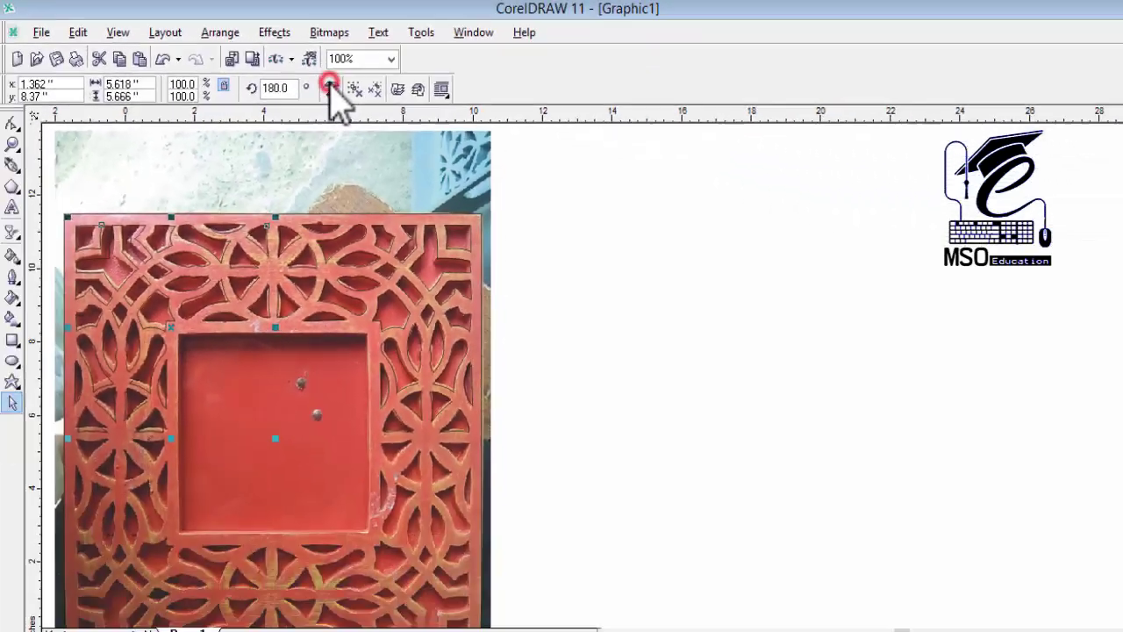
Copy both upper quarter groups, move the copy down over the frame's lower half, and flip it vertically
left_click(307, 267)
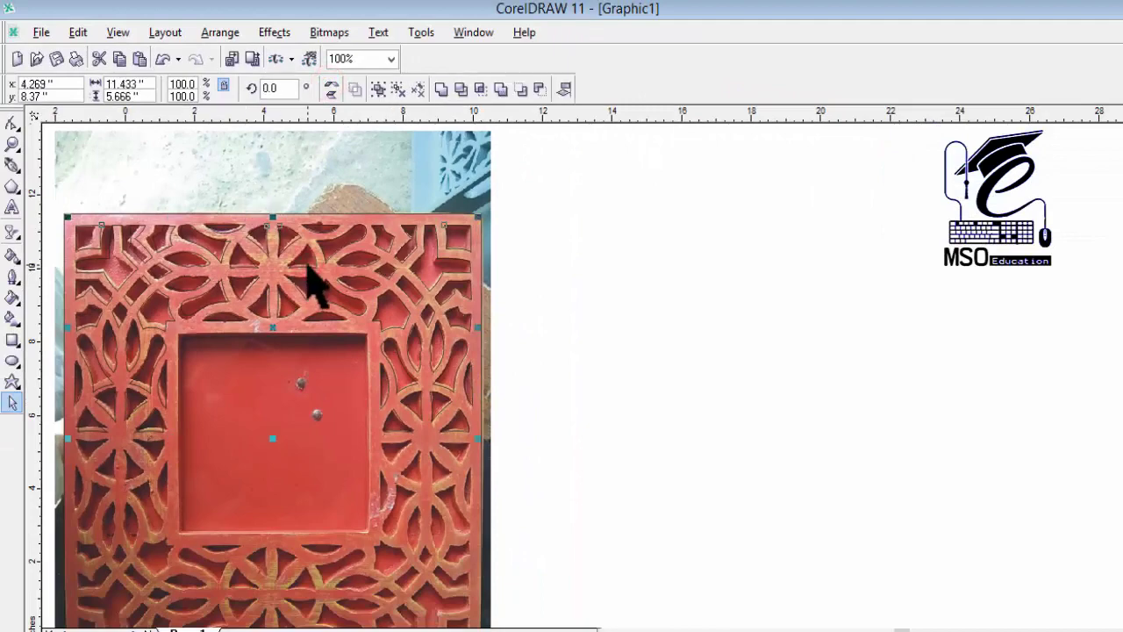
scroll(277, 305, "up", 3)
scroll(262, 270, "down", 3)
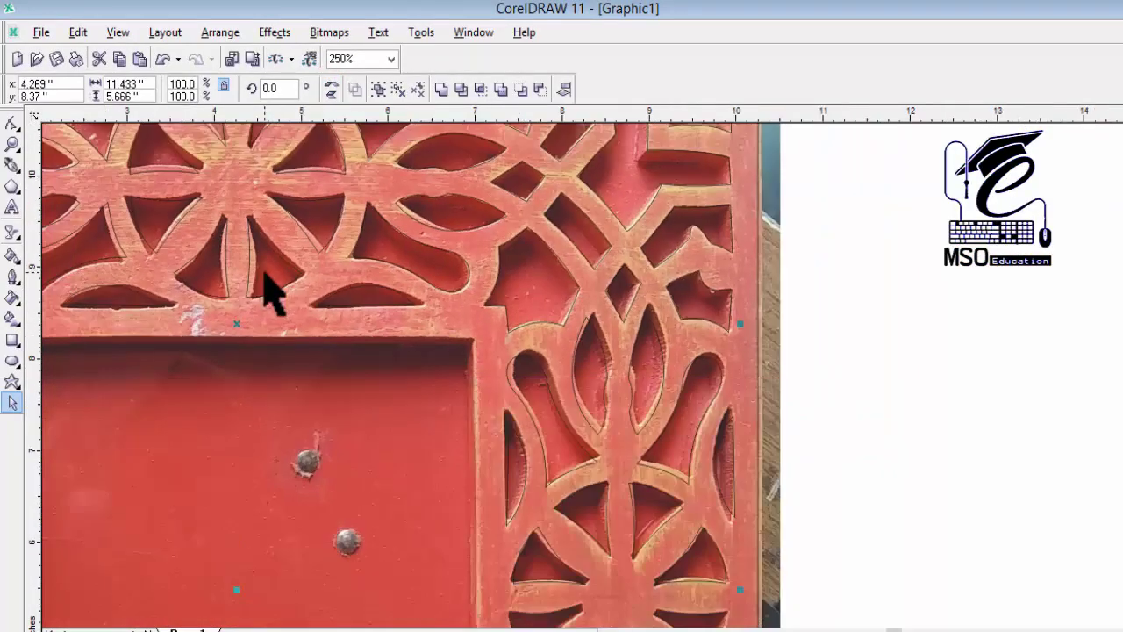
key("Down")
key("Down")
key("Down")
key("Down")
key("Down")
key("Down")
key("Down")
key("Down")
key("Down")
key("Down")
key("Down")
key("Down")
key("Down")
key("Down")
key("Down")
key("Down")
key("Down")
key("Down")
key("Down")
key("Down")
key("Down")
key("Down")
key("Down")
key("Down")
key("Down")
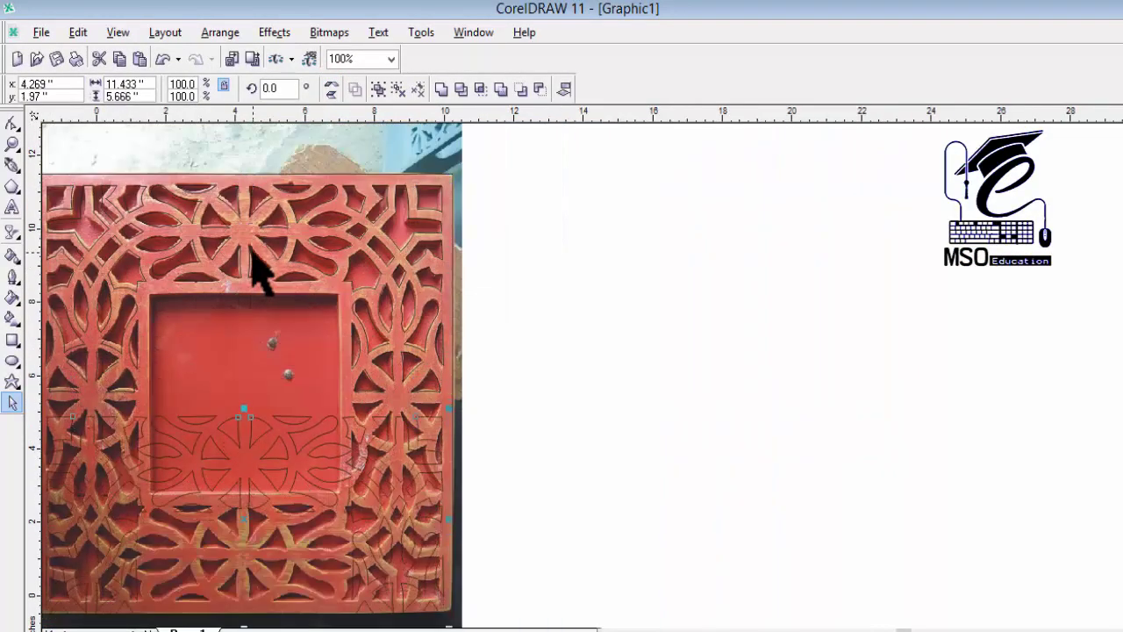
key("Up")
key("Up")
key("Up")
key("Up")
key("Up")
left_click(329, 96)
left_click(330, 91)
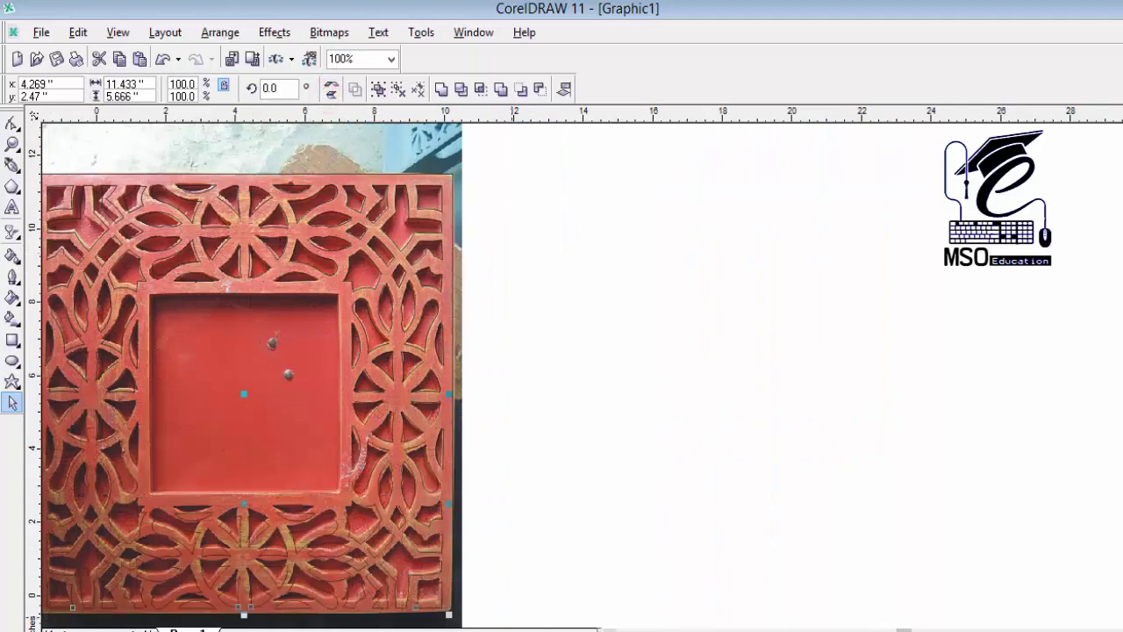
Reduce the lower pair's height to 5.471 inches to fit the frame's bottom, and group the two upper quarters
left_click(609, 630)
left_click(1061, 571)
scroll(575, 281, "up", 1)
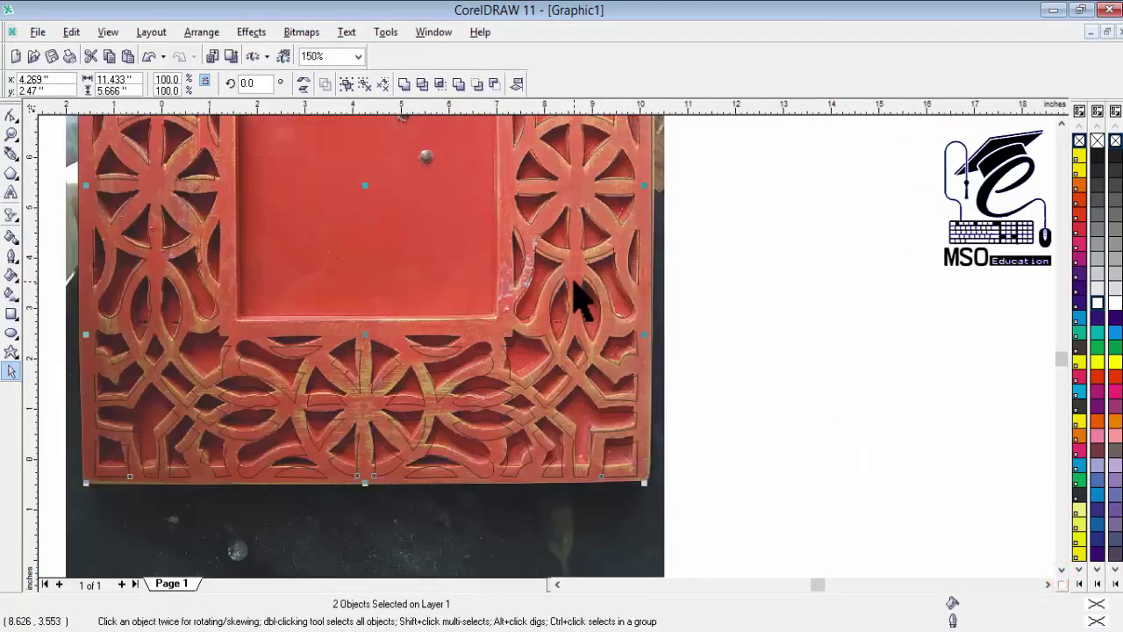
left_click_drag(366, 481, 360, 472)
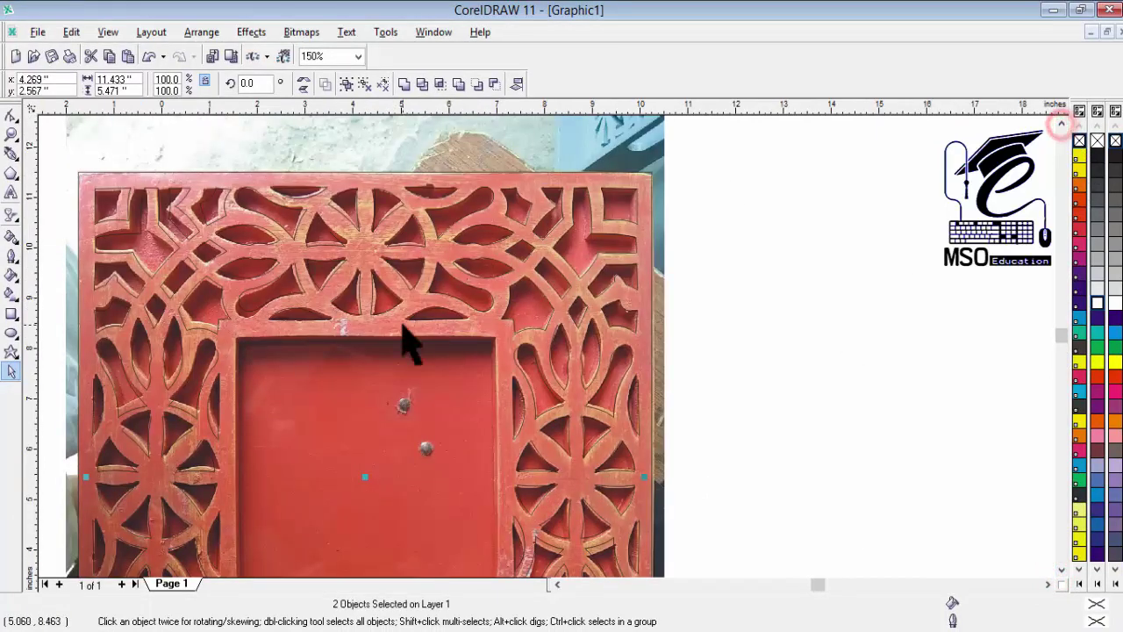
key("ctrl+g")
left_click(1061, 569)
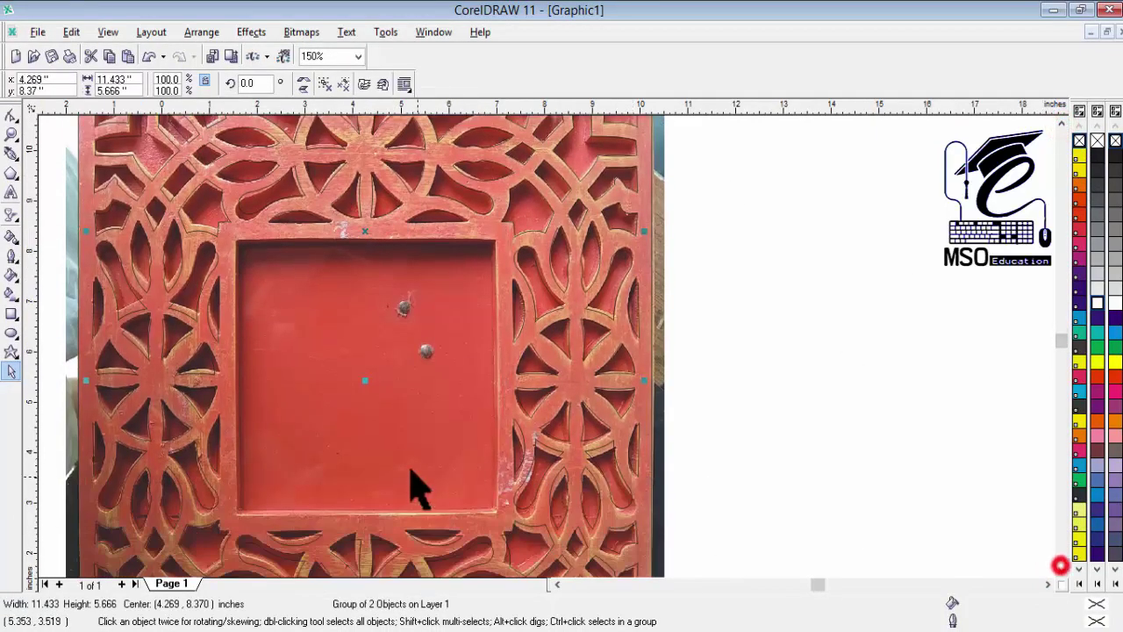
Try stretching the lower-right and lower-left groups upward to a height of 5.496 inches
left_click_drag(366, 378, 371, 401)
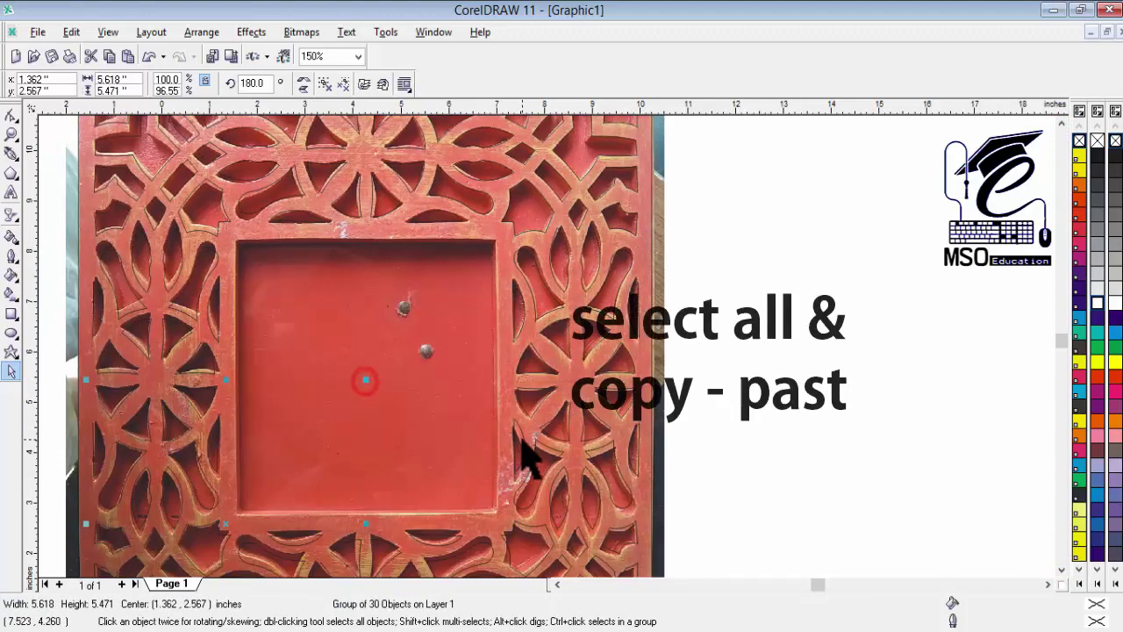
left_click(524, 457)
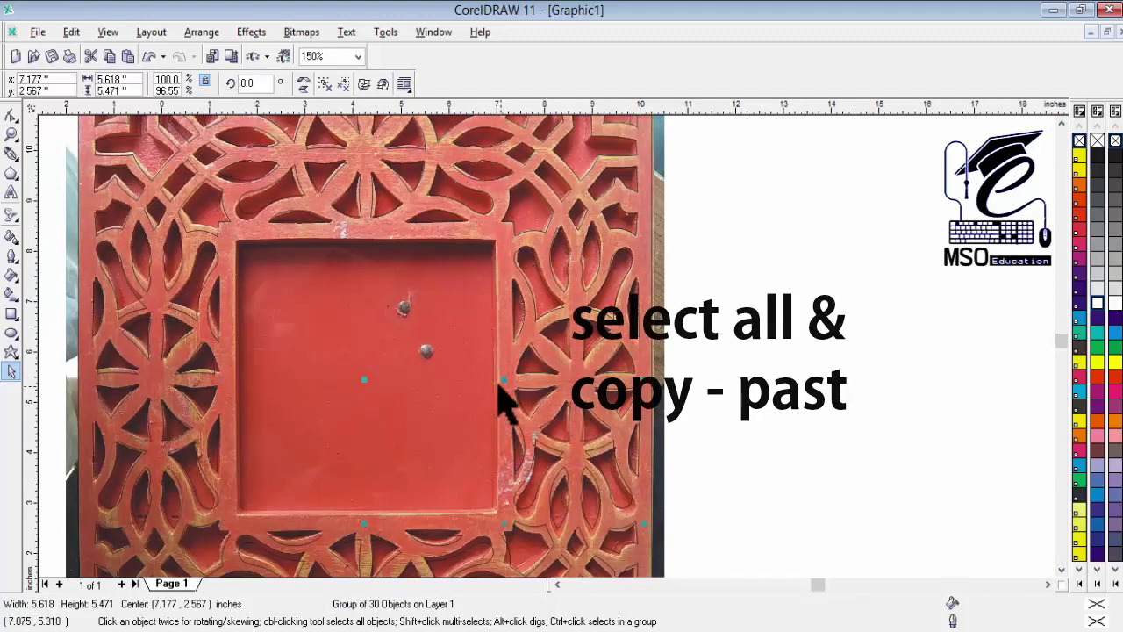
left_click_drag(505, 377, 506, 380)
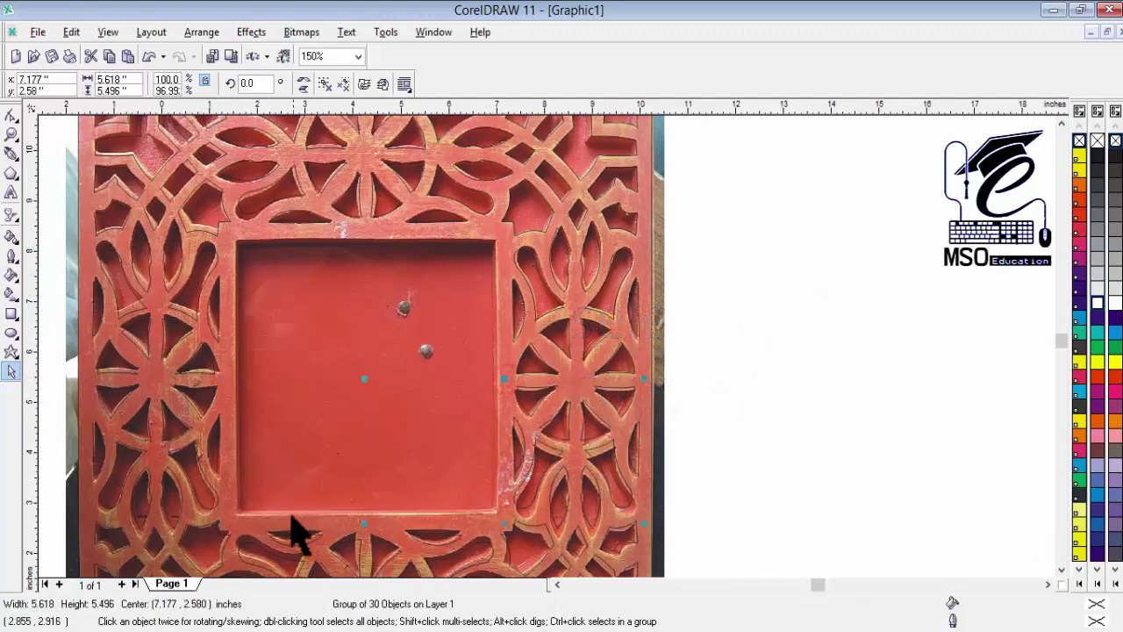
left_click_drag(228, 380, 228, 380)
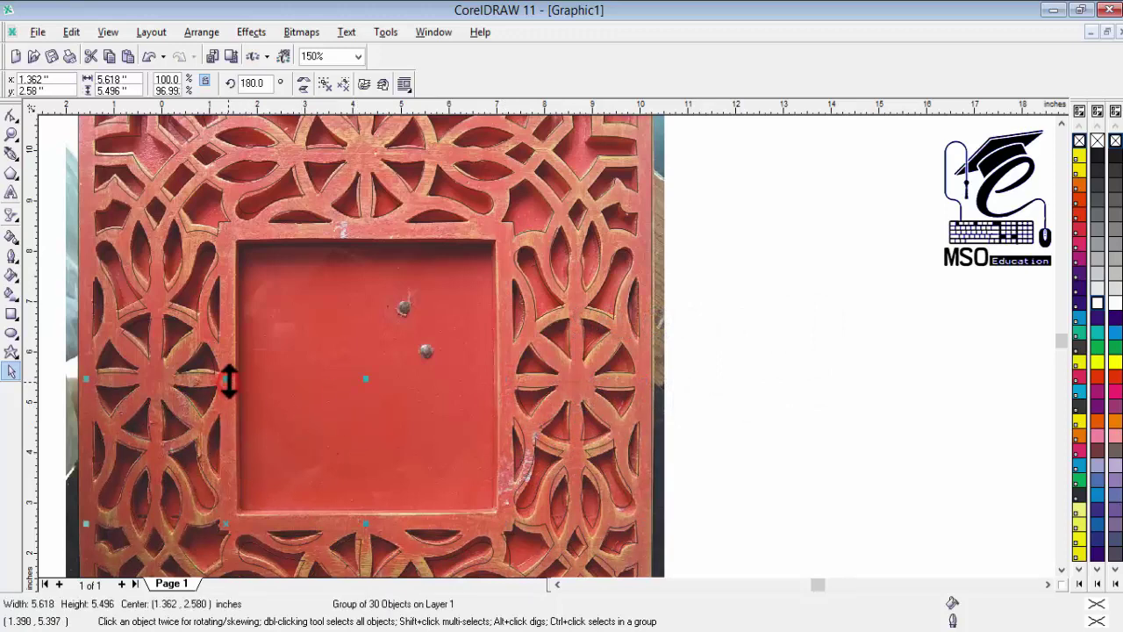
key("ctrl+z")
key("ctrl+z")
key("ctrl+z")
key("ctrl+z")
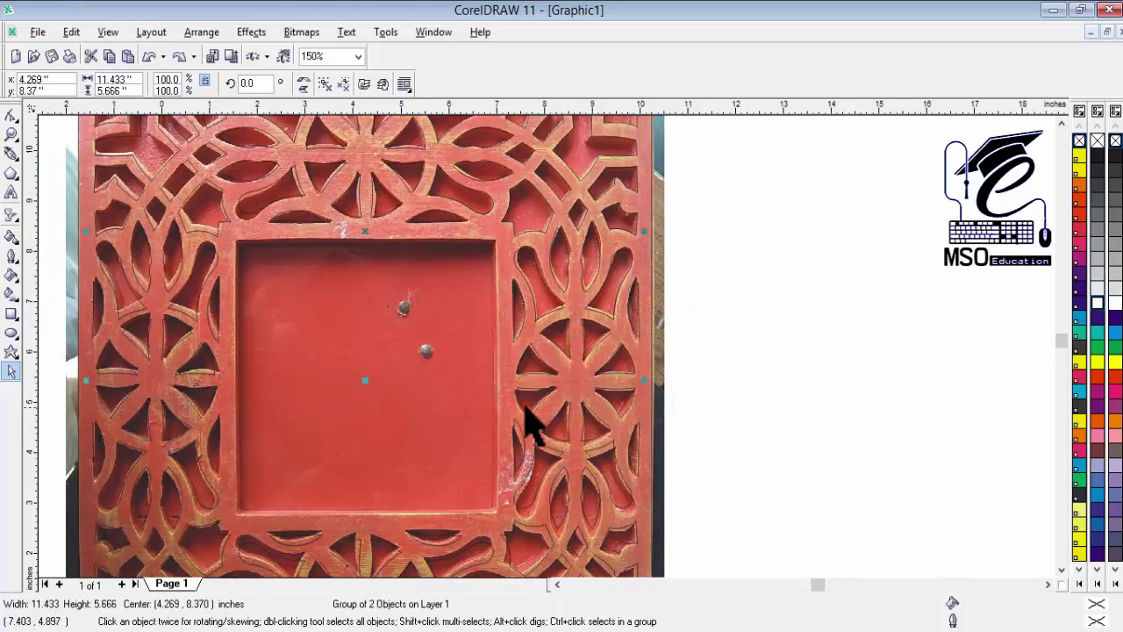
Place a horizontal guideline at 5.345 inches across the side rosettes to check alignment, and delete it
left_click(531, 425)
left_click_drag(394, 105, 394, 384)
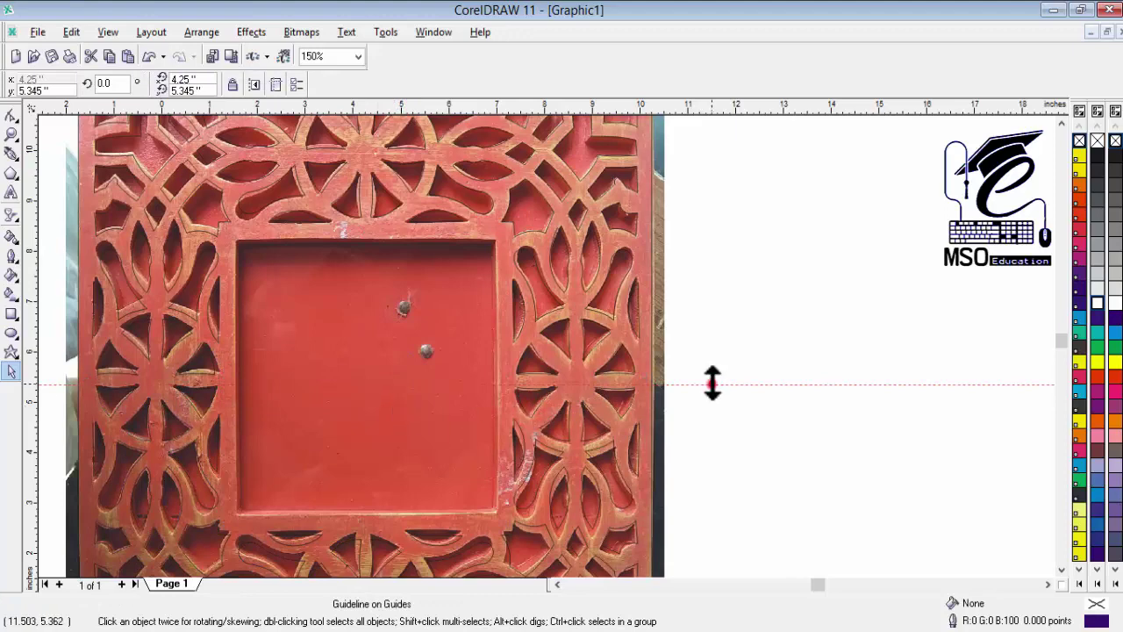
key("Delete")
Select the upper group and both lower quarter groups together and fill all the traced openings white
scroll(622, 384, "down", 1)
left_click(602, 343)
left_click(525, 474, "shift")
left_click(1096, 302)
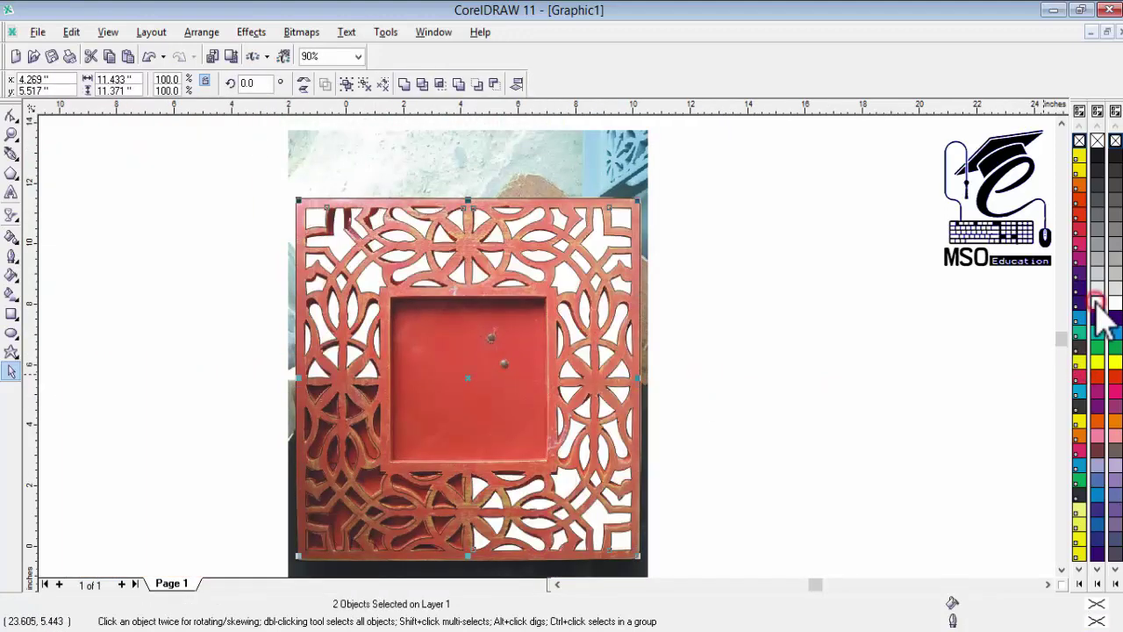
left_click(1097, 302)
left_click(1097, 302)
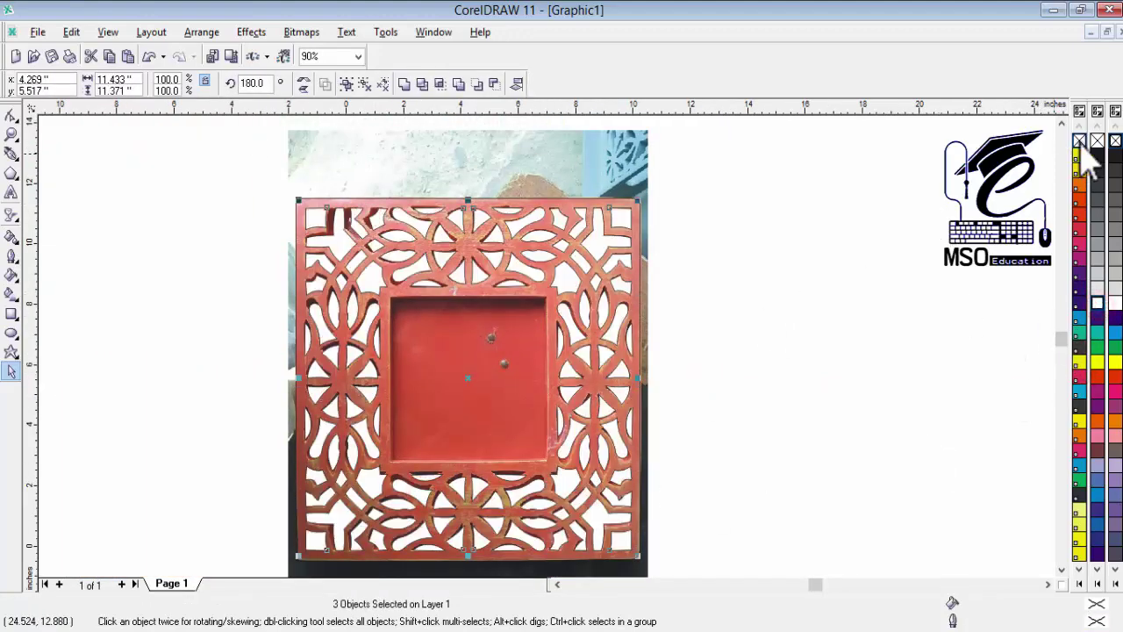
key("ctrl+z")
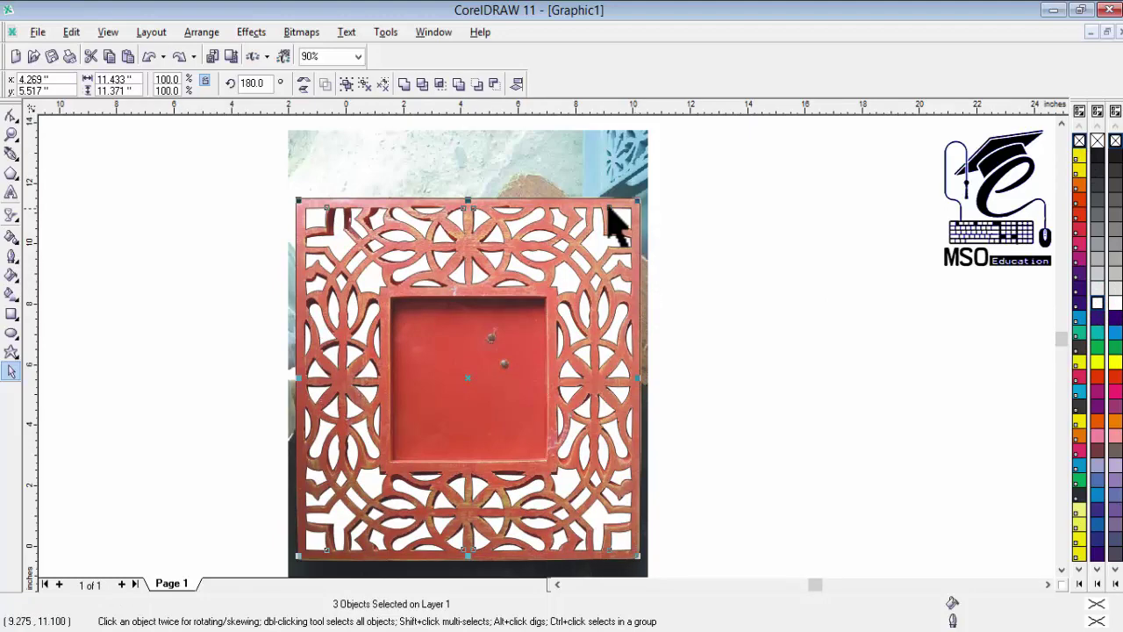
Trim the traced openings out of the 12-inch outer square, try a white fill on the result, and undo the fill
left_click(419, 82)
left_click(1097, 303)
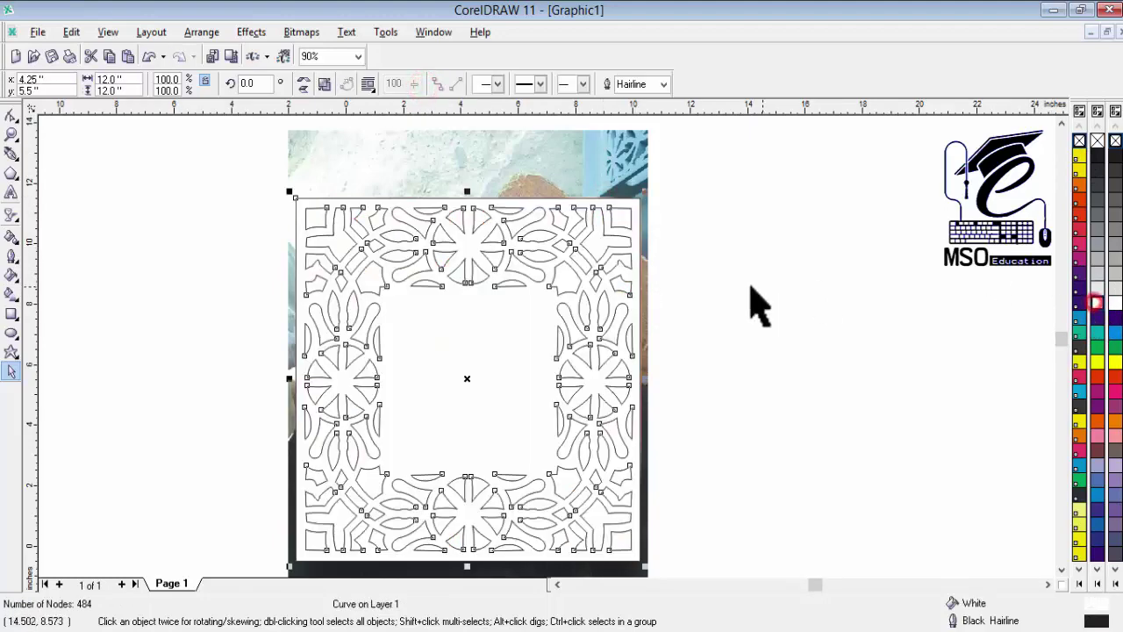
key("ctrl+z")
left_click(762, 322)
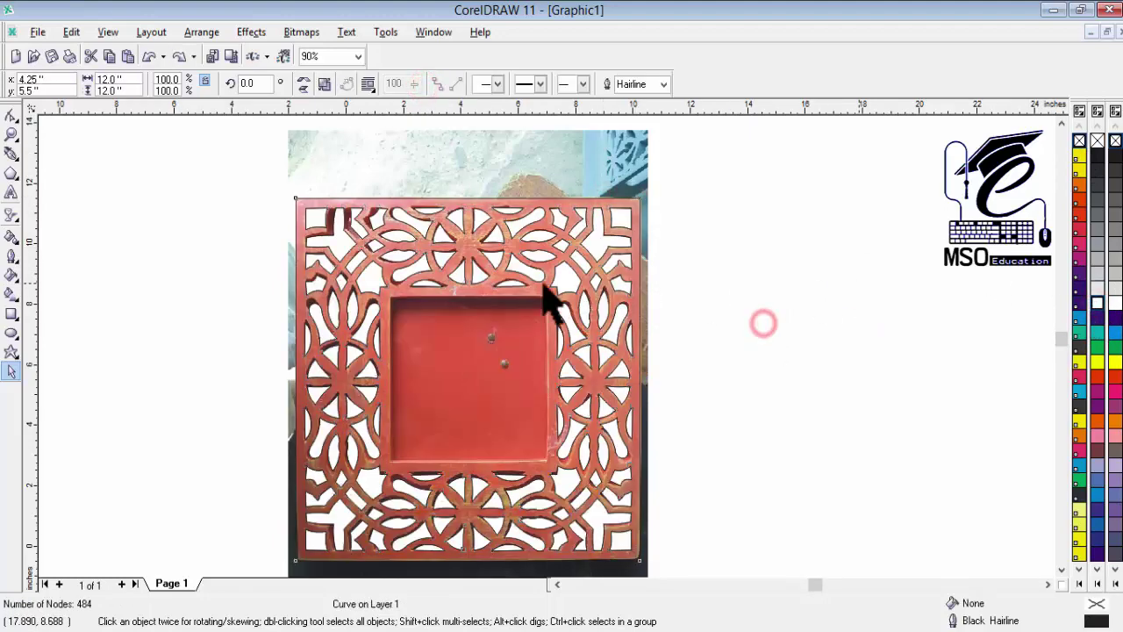
Draw a rectangle over the frame's central picture opening
left_click(574, 293)
left_click(667, 324)
left_click(11, 314)
scroll(412, 316, "up", 1)
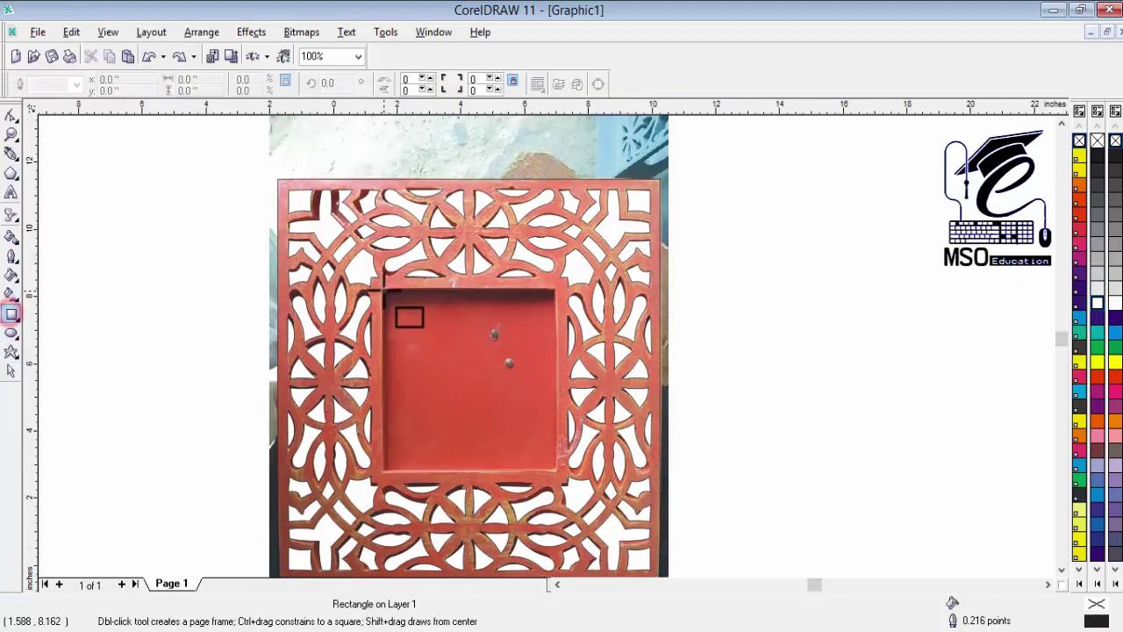
left_click_drag(384, 291, 555, 470)
left_click(11, 371)
Try trimming the opening groups and central rectangle out of the outer square with a white fill, and undo back to the unfilled outlines
left_click(359, 282, "shift")
left_click(583, 502, "shift")
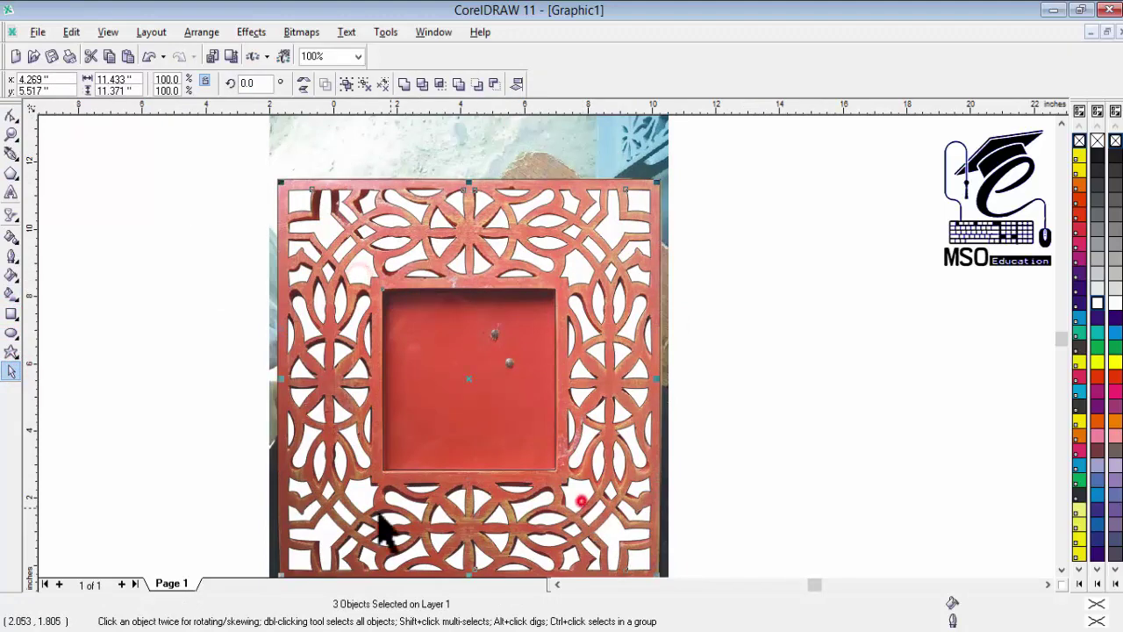
left_click(365, 516, "shift")
left_click(394, 184, "shift")
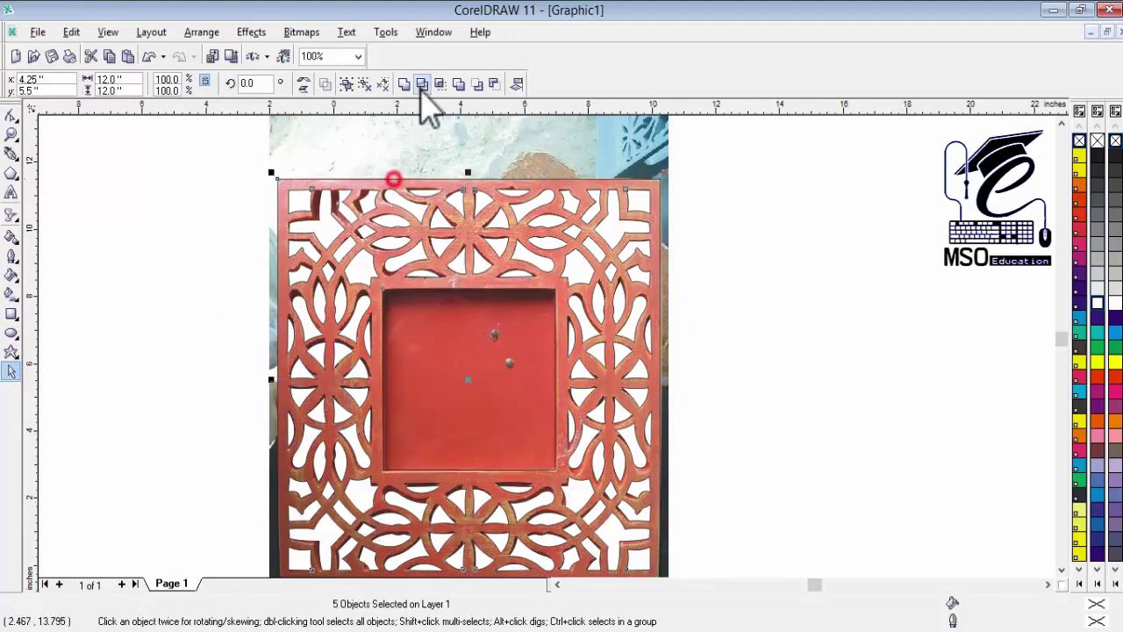
left_click(422, 84)
left_click(1097, 302)
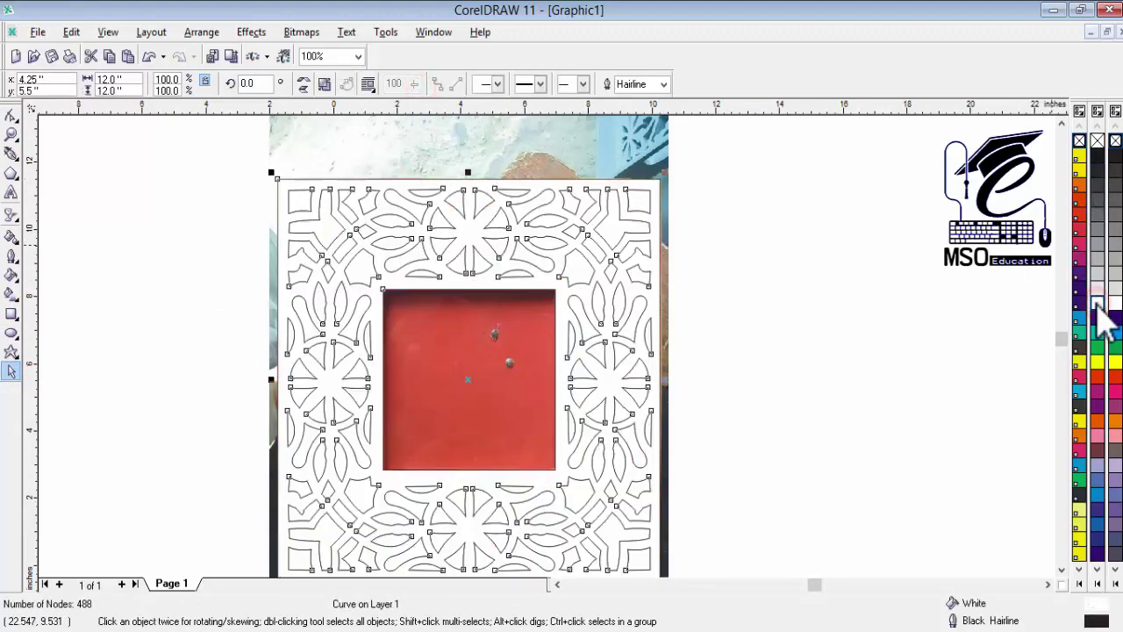
key("ctrl+z")
key("ctrl+z")
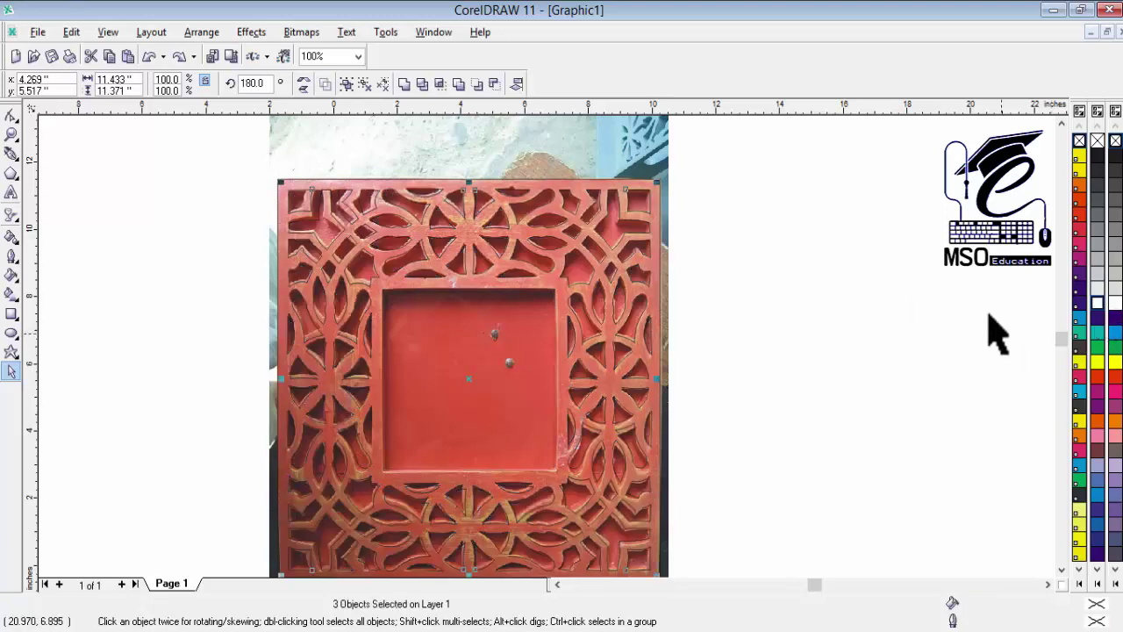
Draw a rectangle about 5.453 by 5.375 inches over the frame's central picture opening
left_click(11, 314)
left_click_drag(383, 290, 556, 472)
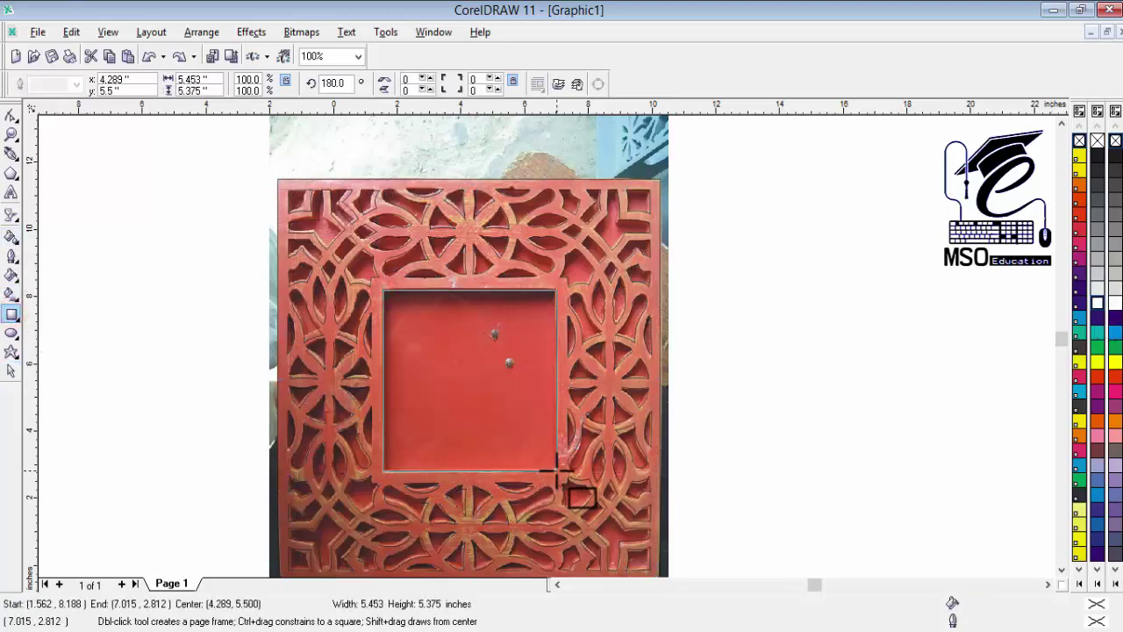
left_click(12, 371)
Trim the traced opening groups and the central rectangle out of the 12-inch outer square, and fill the resulting frame white
left_click(303, 201)
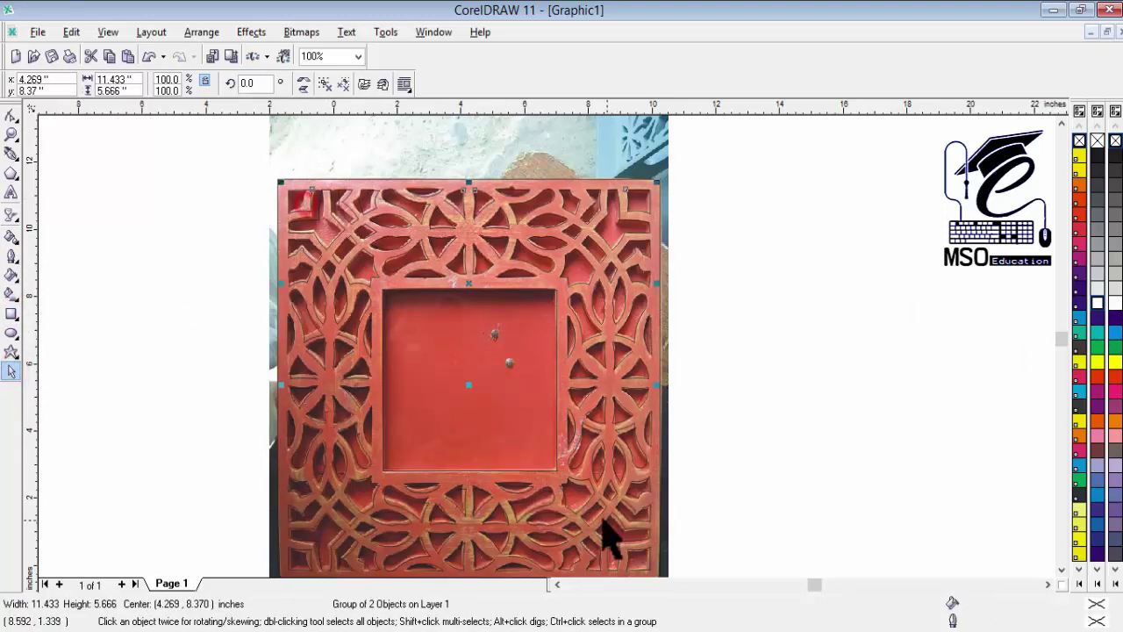
left_click(592, 510, "shift")
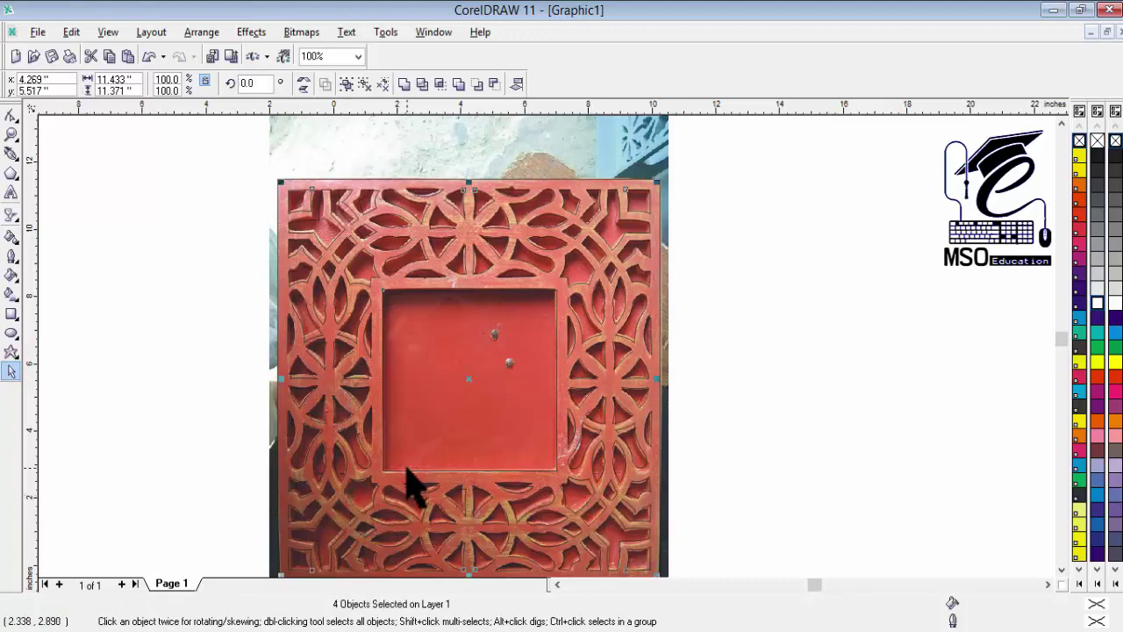
left_click(384, 178, "shift")
left_click(422, 84)
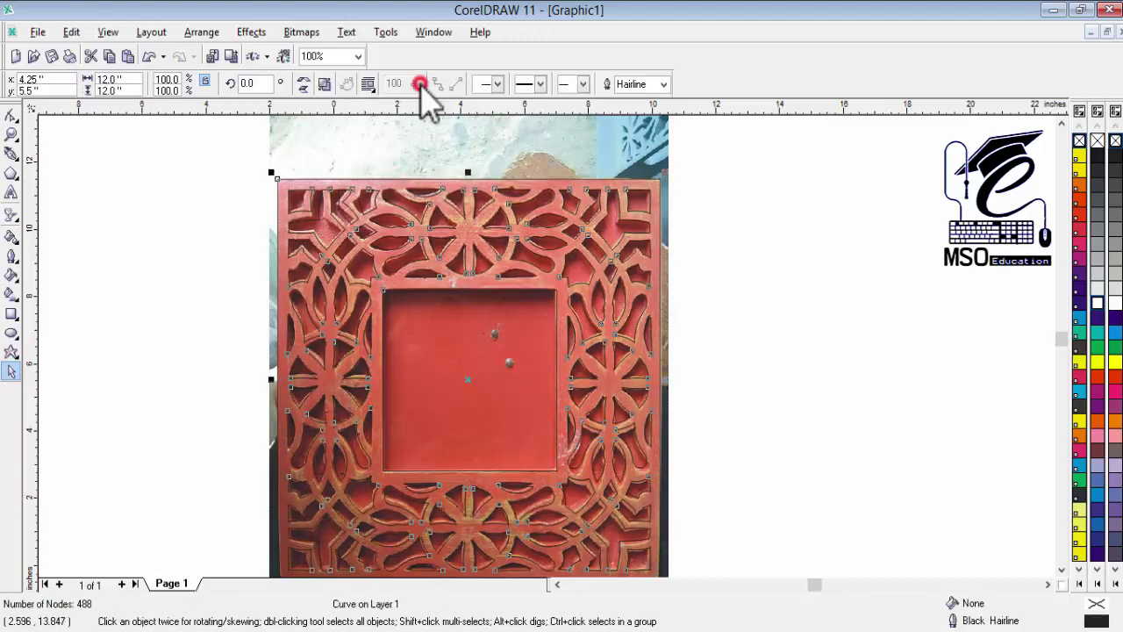
left_click(1098, 303)
Move the trimmed frame to the empty area right of the photo, remove its outline and fill it black
scroll(457, 388, "down", 1)
left_click_drag(463, 388, 808, 386)
right_click(1098, 141)
left_click(1098, 154)
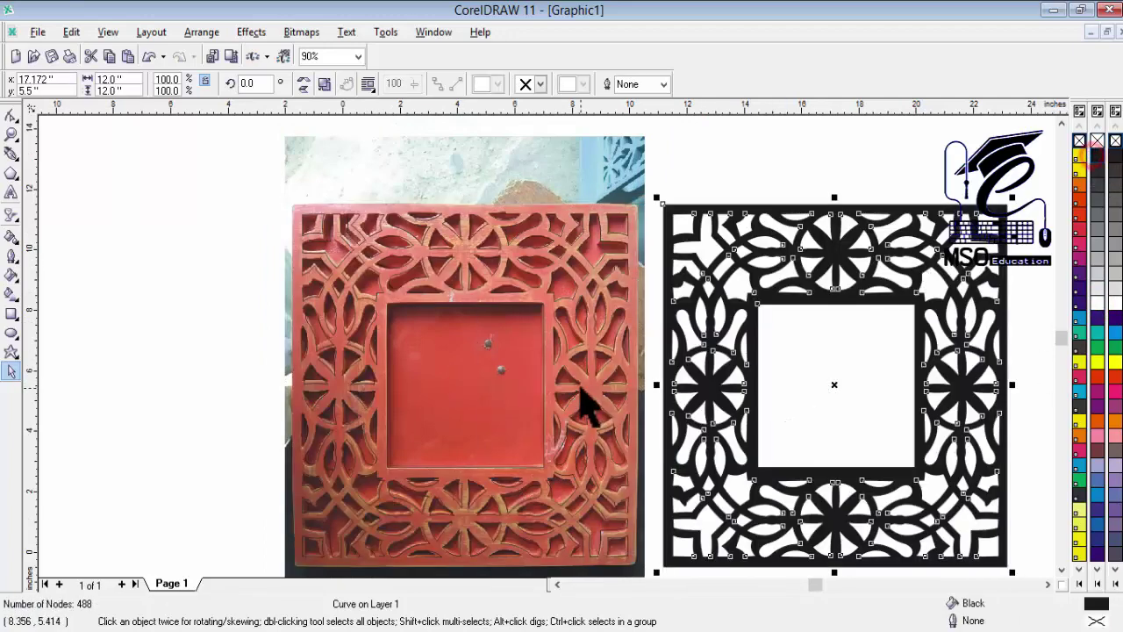
Draw a new 12 by 12 inch square around the photographed frame and center it on the page
left_click(313, 176)
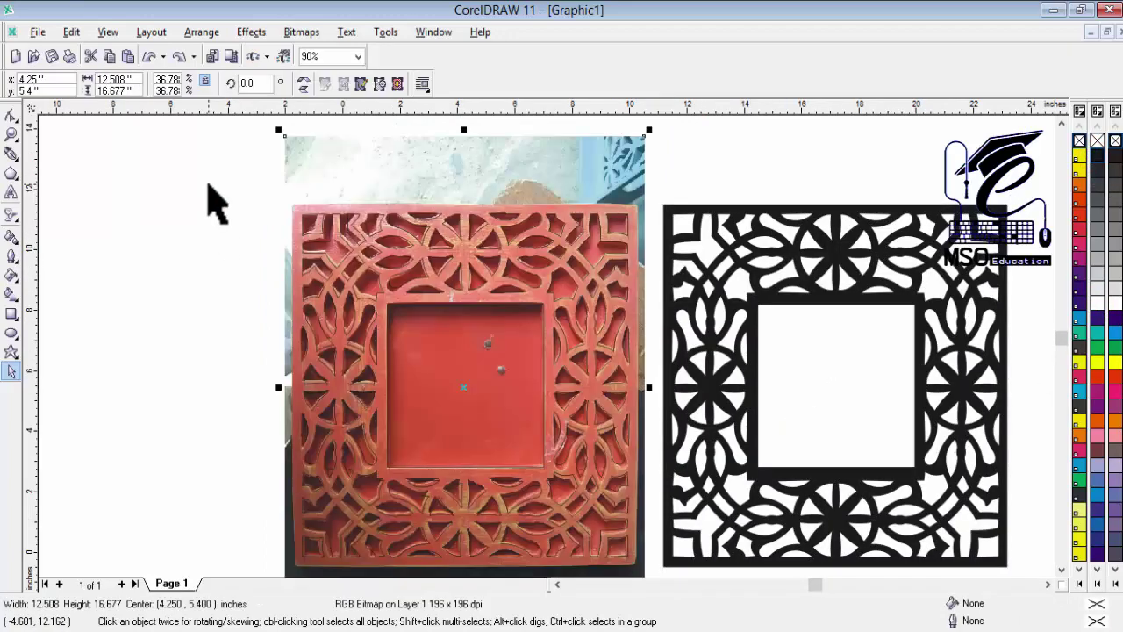
left_click(11, 313)
left_click_drag(285, 195, 415, 324)
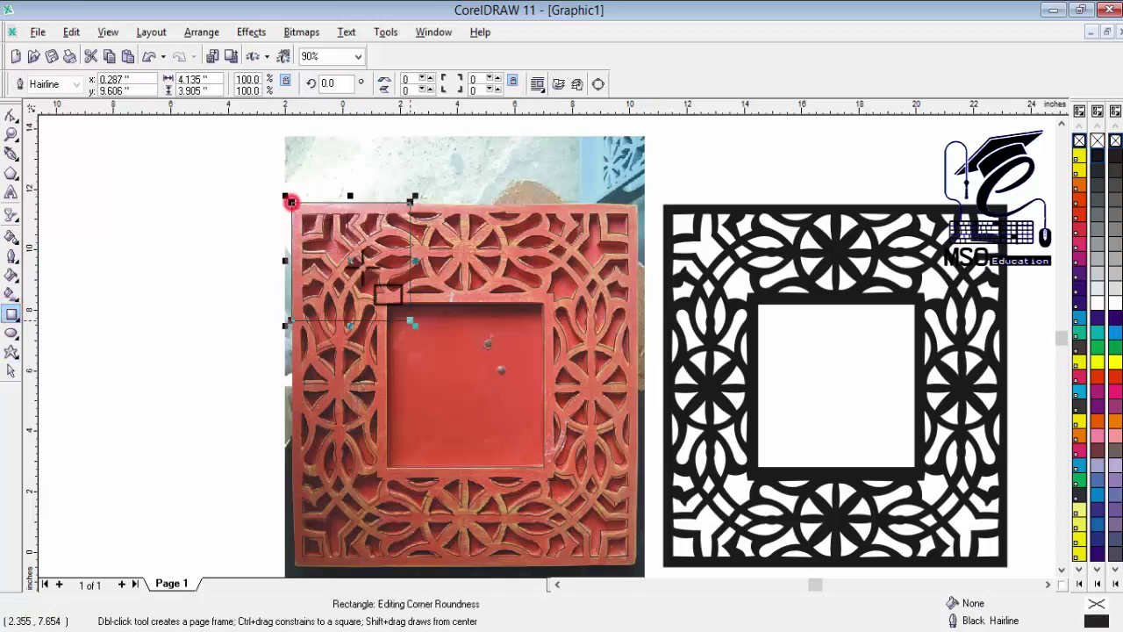
left_click(195, 79)
type("12")
key("Tab")
type("12")
key("Return")
key("p")
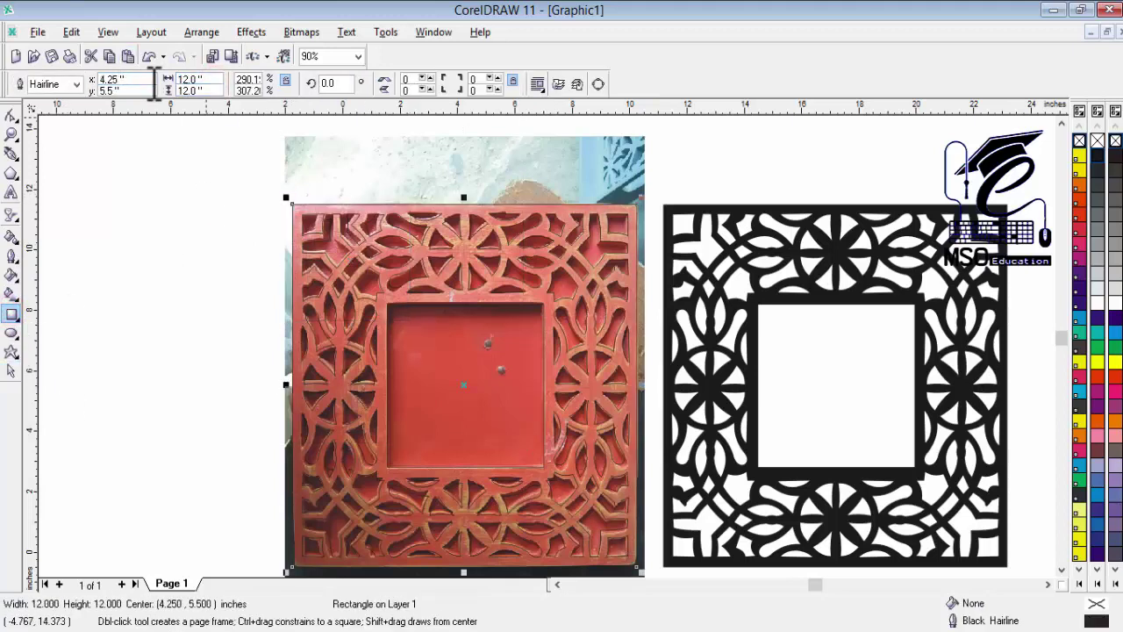
Group the outlines lying over the photo, and delete the frame photo from beneath them
left_click_drag(383, 300, 548, 472)
key("space")
scroll(201, 171, "down", 3)
left_click_drag(201, 171, 649, 511)
key("ctrl+g")
left_click(570, 533)
key("Delete")
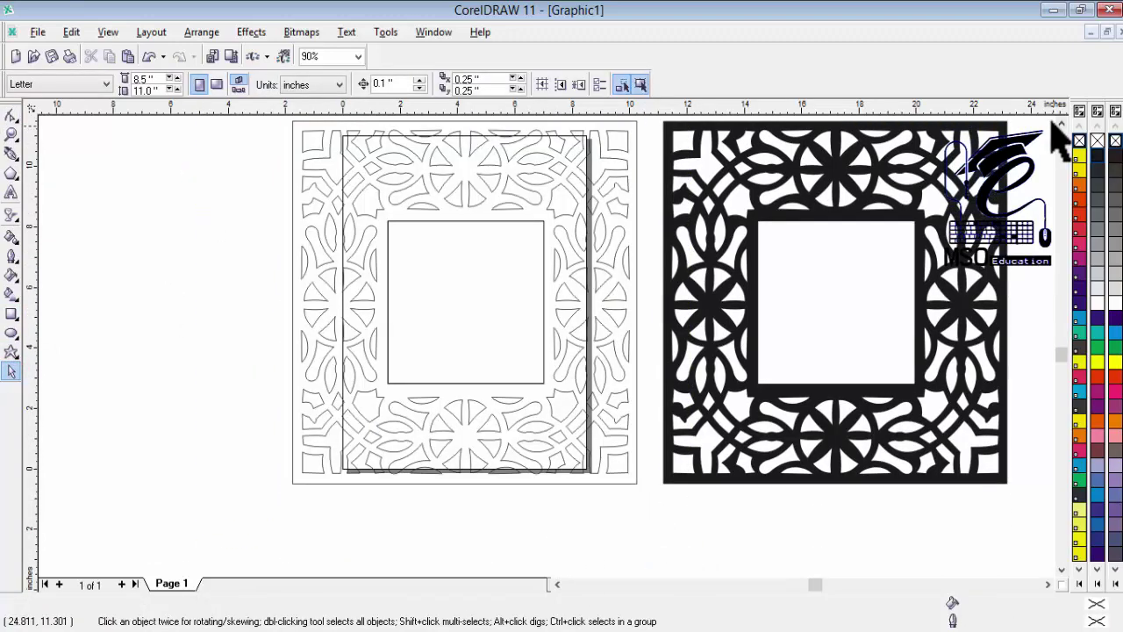
Select the outline version and the solid black frame in turn to compare the two results
left_click(1062, 121)
left_click(389, 184)
left_click_drag(237, 188, 651, 538)
left_click(752, 472)
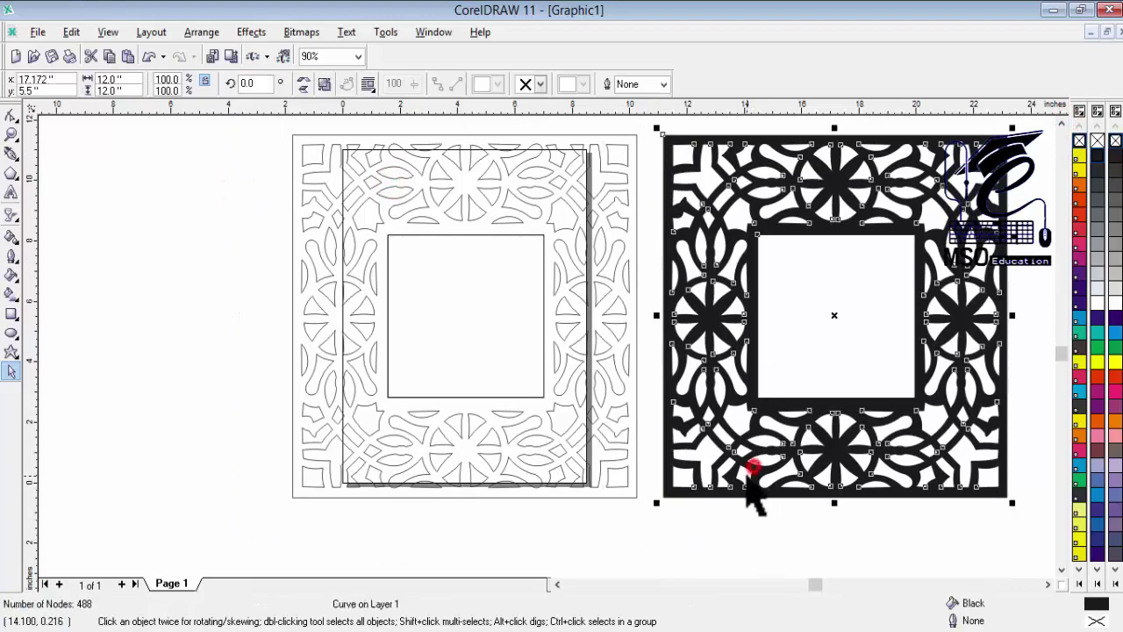